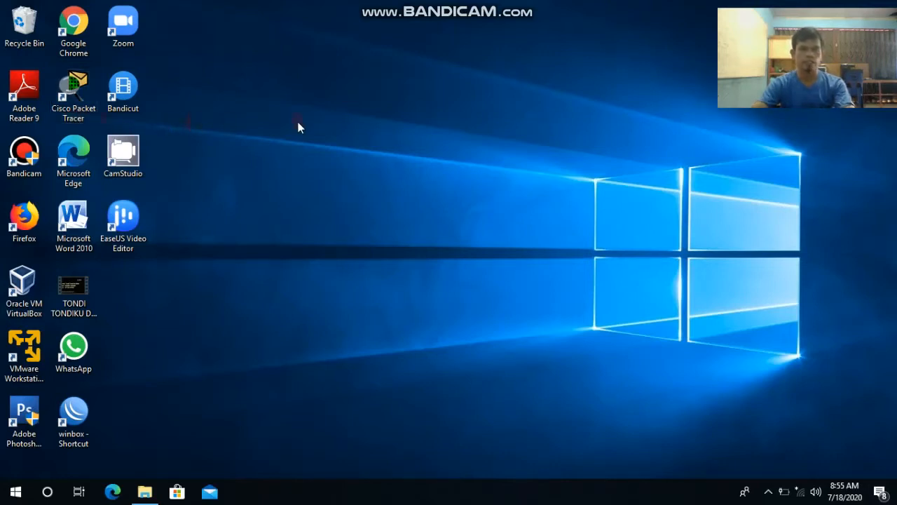
# Step: Launch Cisco Packet Tracer in a maximized window and place a generic Router-PT in the upper part of the workspace
pyautogui.doubleClick(76, 100)
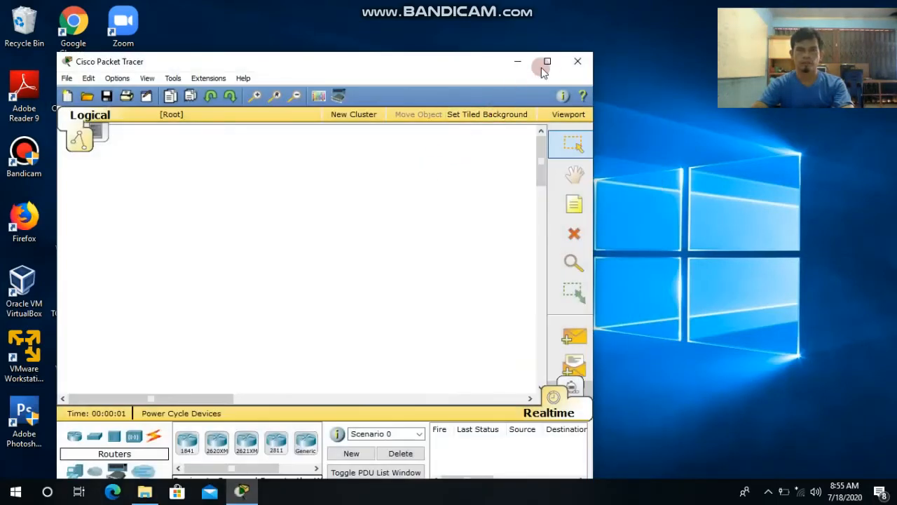
pyautogui.click(548, 62)
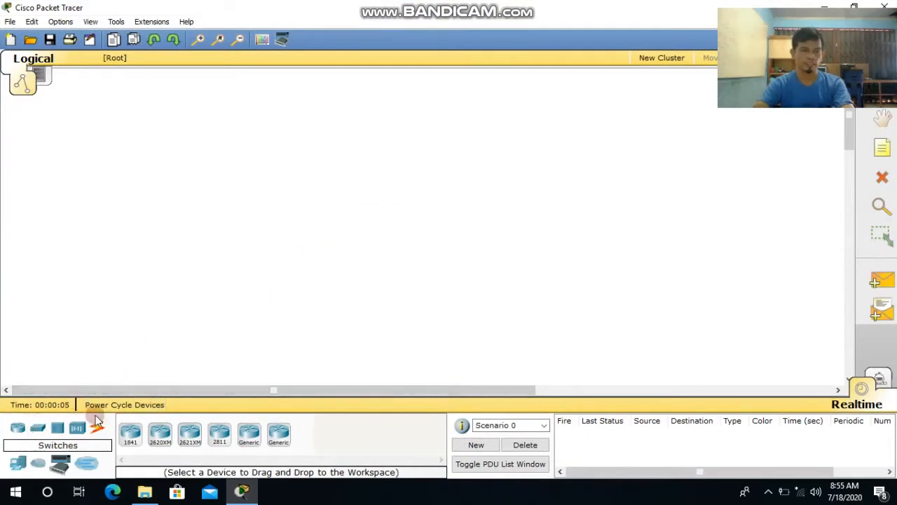
pyautogui.click(249, 435)
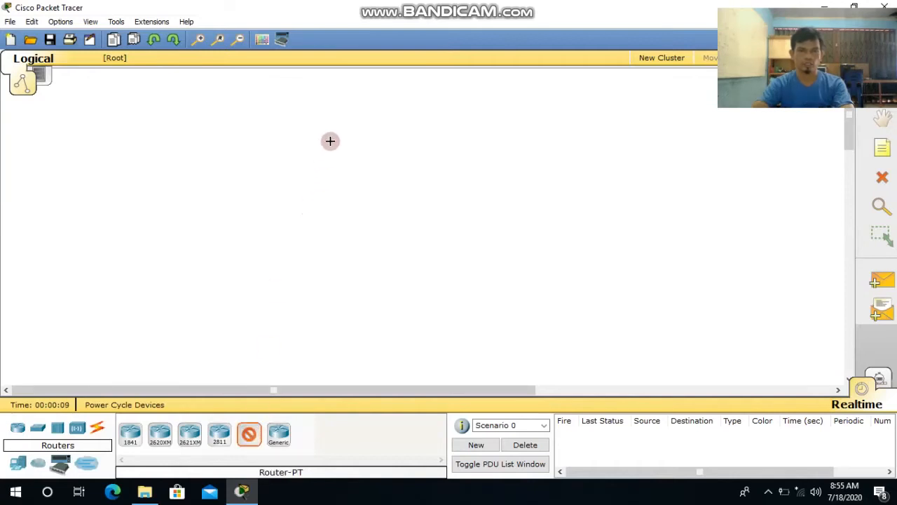
pyautogui.click(332, 119)
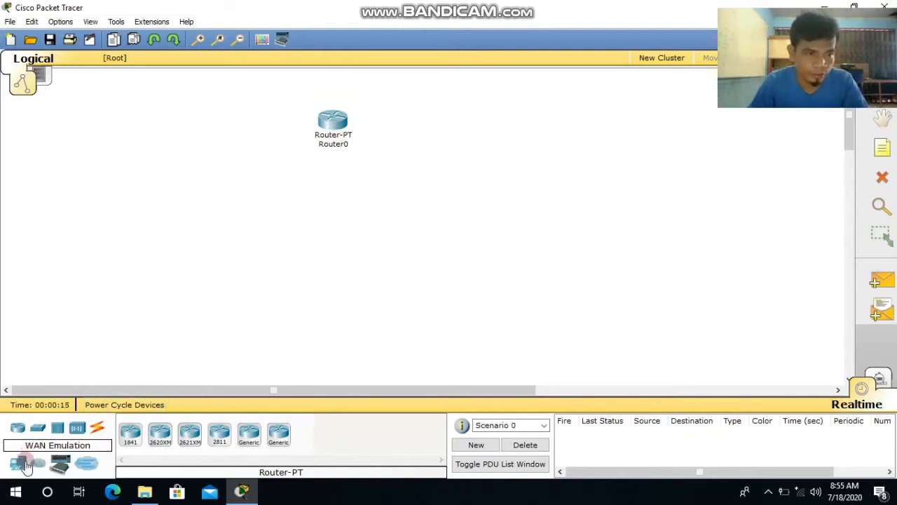
# Step: Place three 2950-24 switches around the router: one to its left, one below it and one to its right
pyautogui.click(40, 429)
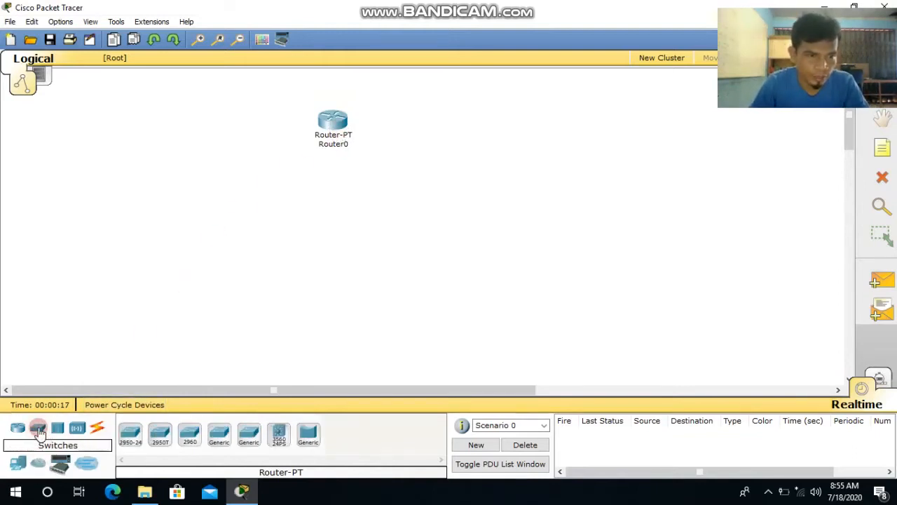
pyautogui.click(130, 435)
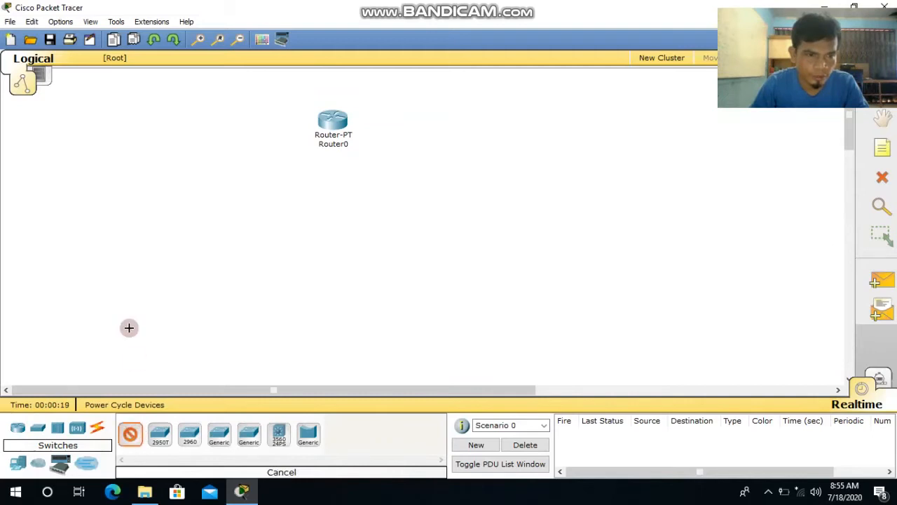
pyautogui.click(115, 146)
pyautogui.click(131, 433)
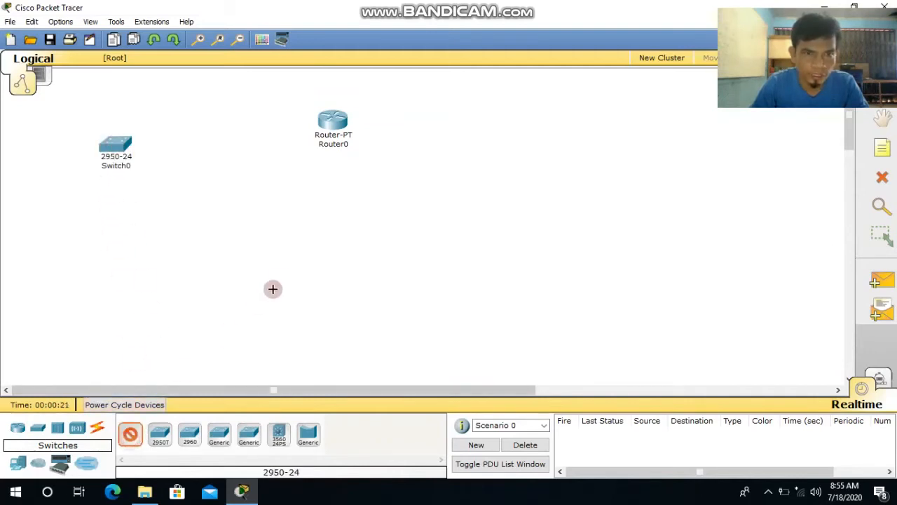
pyautogui.click(318, 215)
pyautogui.click(130, 433)
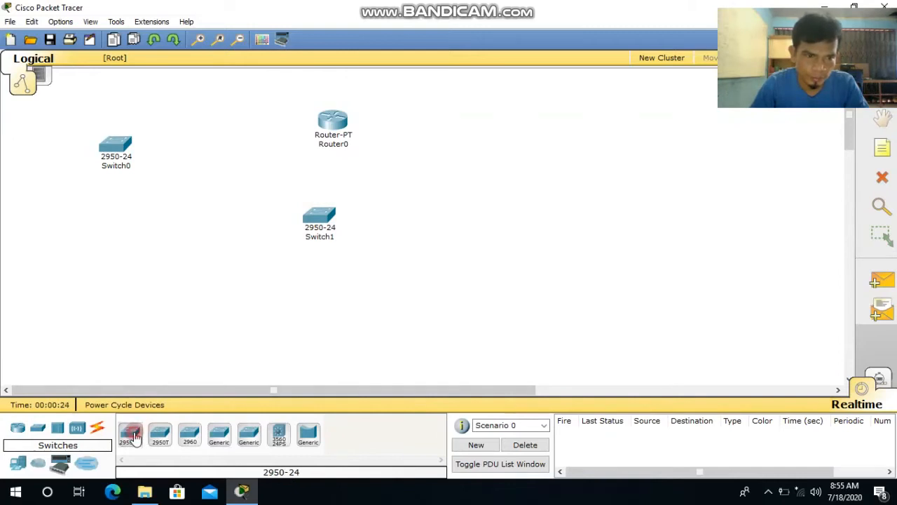
pyautogui.click(532, 156)
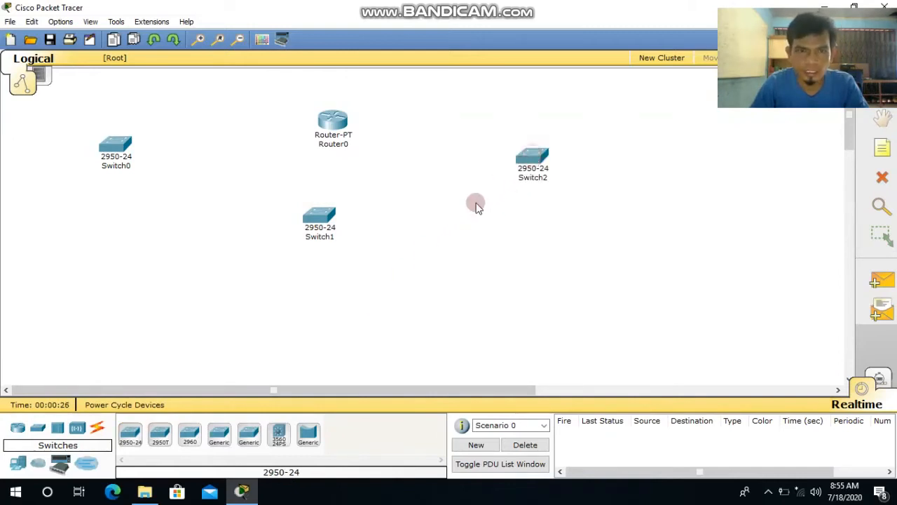
# Step: Place three generic PCs in a row below Switch0
pyautogui.click(17, 463)
pyautogui.click(131, 433)
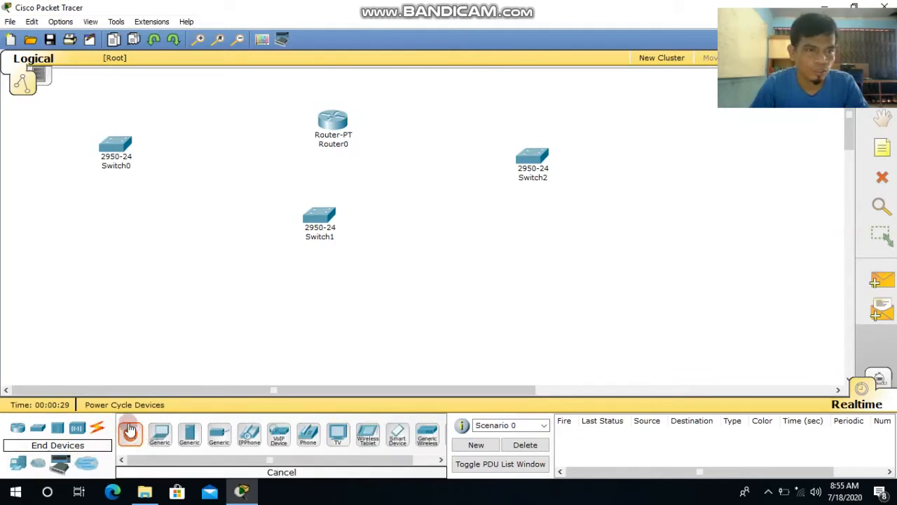
pyautogui.click(23, 276)
pyautogui.click(130, 433)
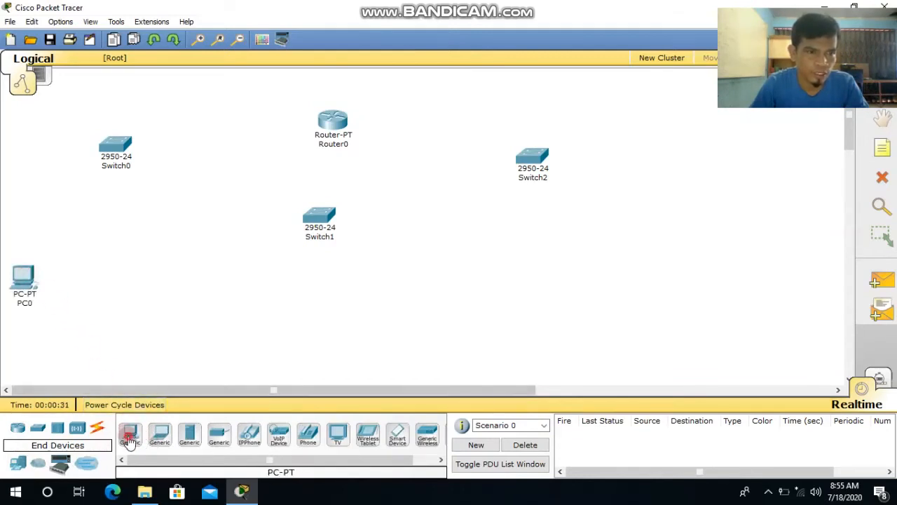
pyautogui.click(66, 280)
pyautogui.click(131, 433)
pyautogui.click(101, 281)
# Step: Place three generic PCs in a row below and slightly left of Switch1
pyautogui.click(130, 433)
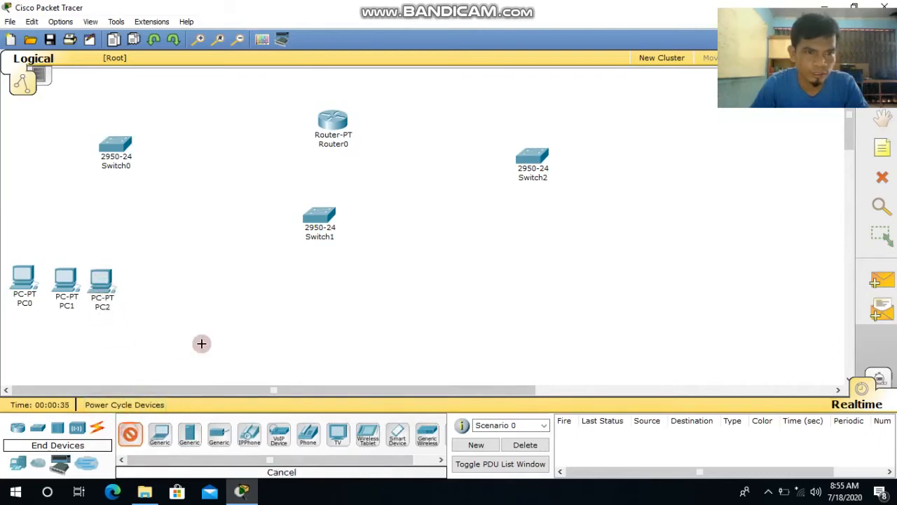
pyautogui.click(223, 292)
pyautogui.click(131, 433)
pyautogui.click(261, 293)
pyautogui.click(139, 427)
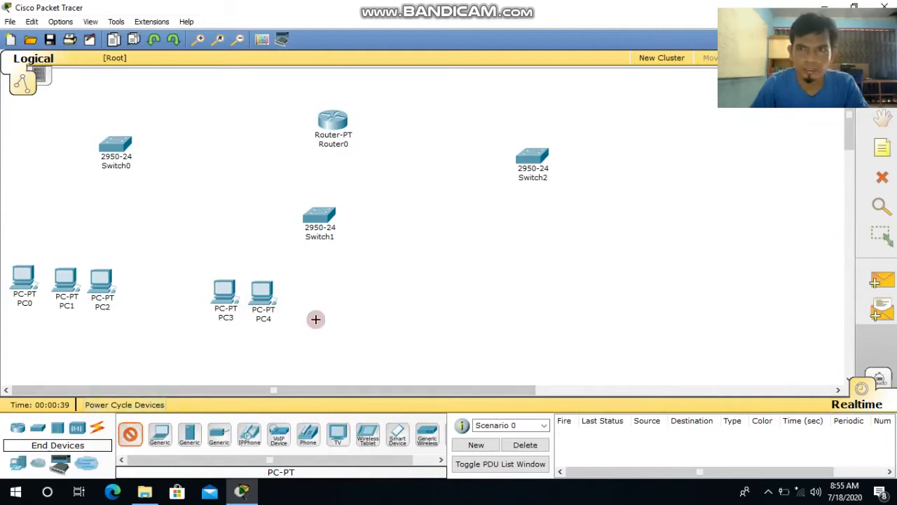
pyautogui.click(305, 292)
# Step: Place three generic PCs in a row below Switch2
pyautogui.click(131, 434)
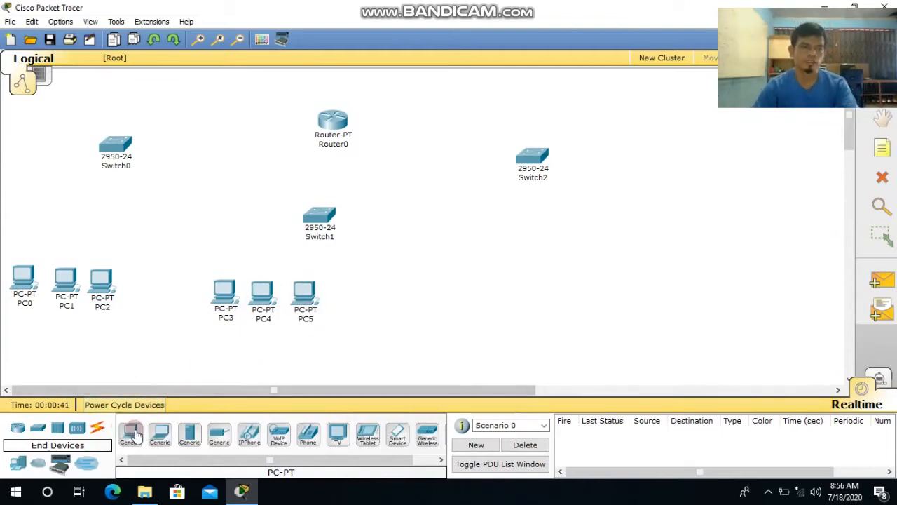
pyautogui.click(509, 267)
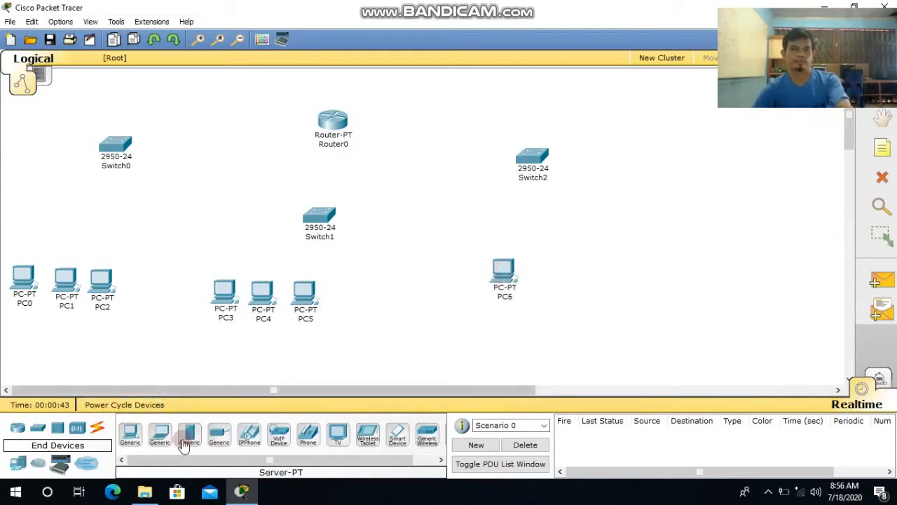
pyautogui.click(128, 433)
pyautogui.click(539, 275)
pyautogui.click(131, 435)
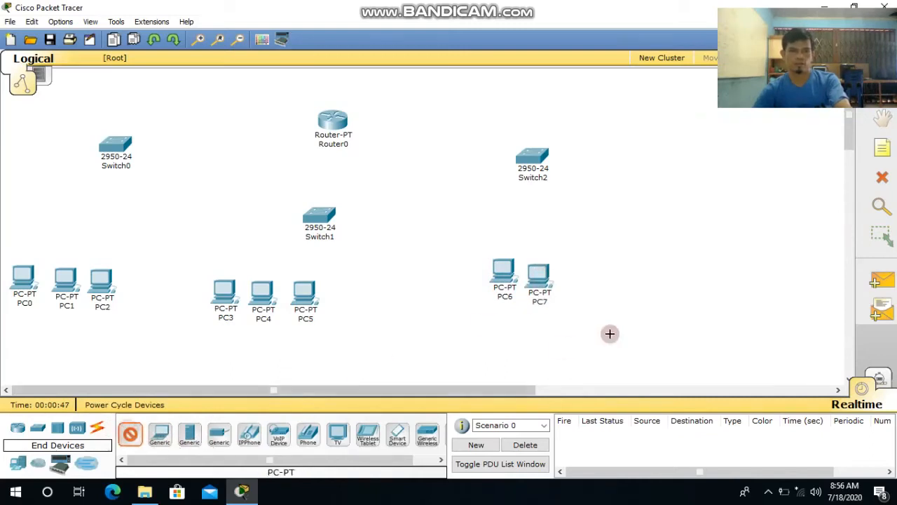
pyautogui.click(579, 281)
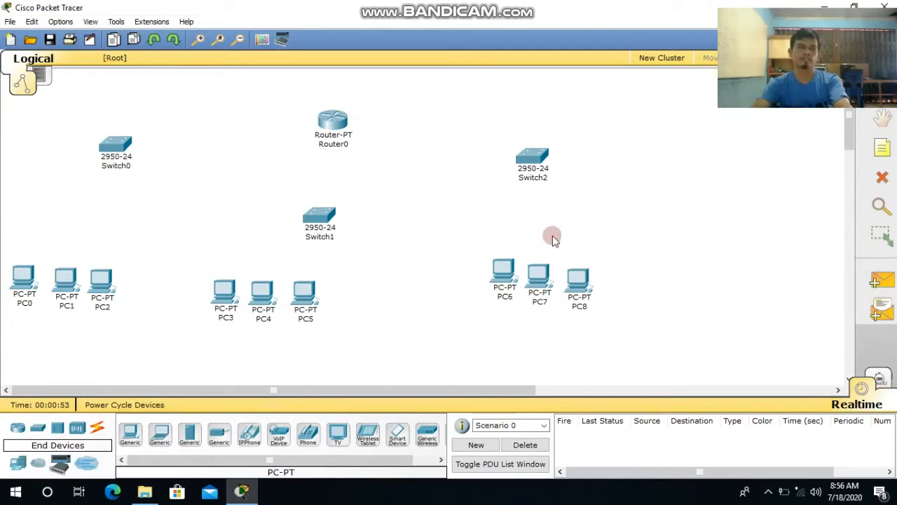
# Step: Connect PC0's FastEthernet port to FastEthernet0/2 on Switch0 with a copper straight-through cable
pyautogui.click(98, 429)
pyautogui.click(190, 435)
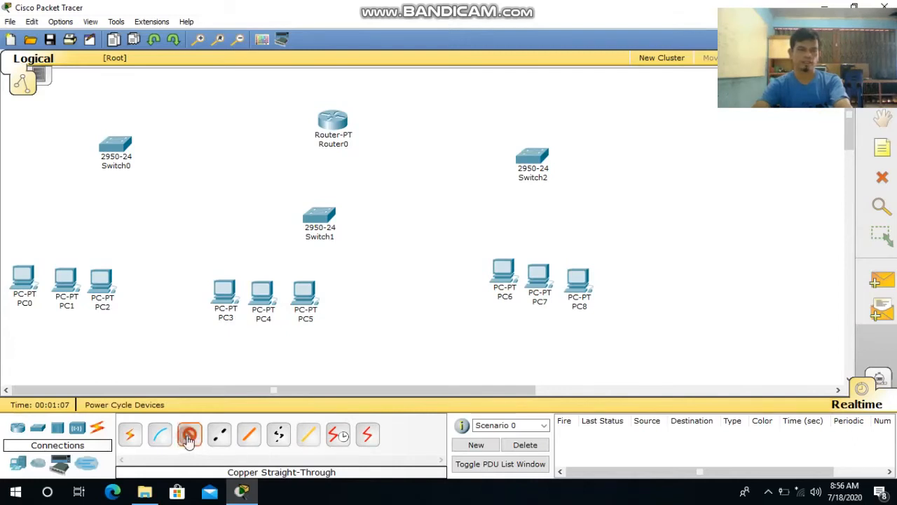
pyautogui.click(16, 277)
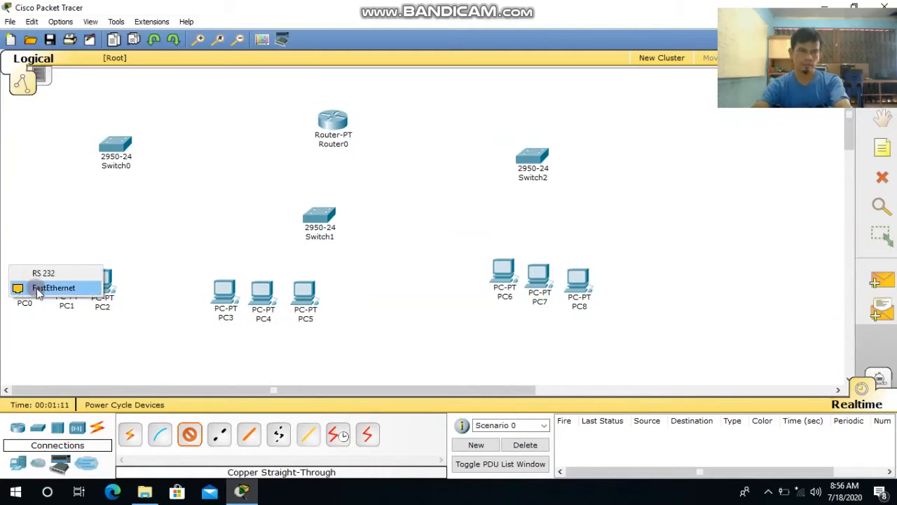
pyautogui.click(38, 290)
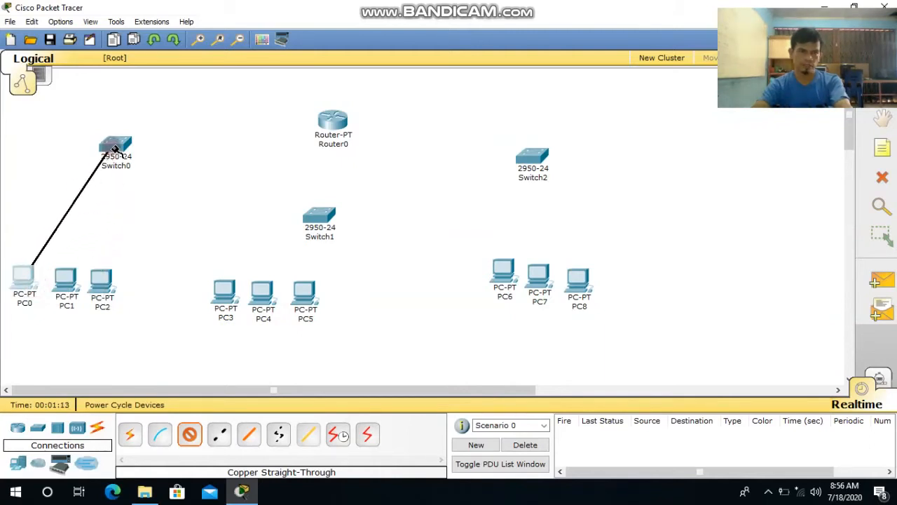
pyautogui.click(114, 146)
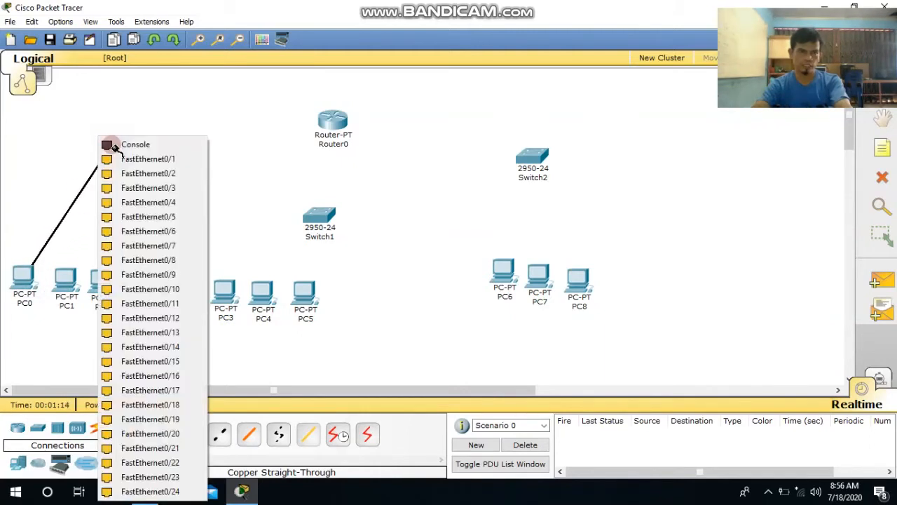
pyautogui.click(132, 174)
# Step: Connect PC1's FastEthernet port to FastEthernet0/3 on Switch0 with a copper straight-through cable
pyautogui.click(189, 435)
pyautogui.click(65, 281)
pyautogui.click(86, 289)
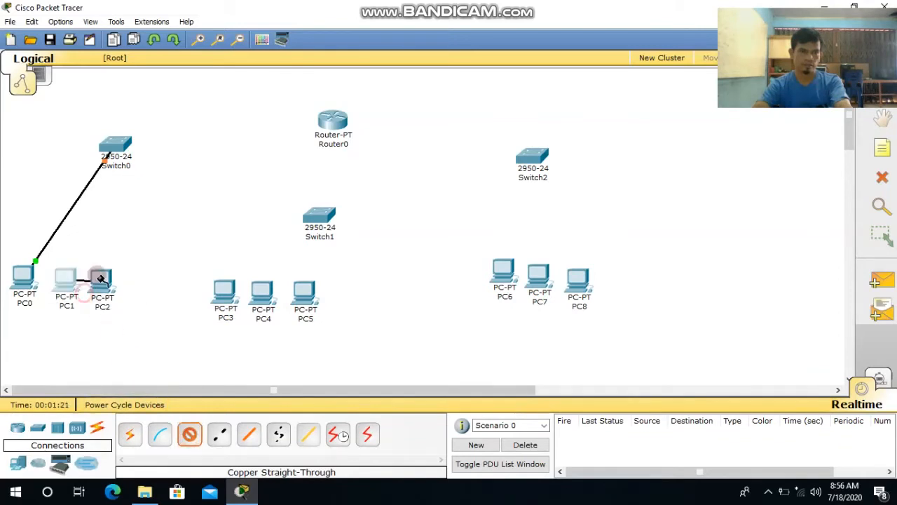
pyautogui.click(110, 148)
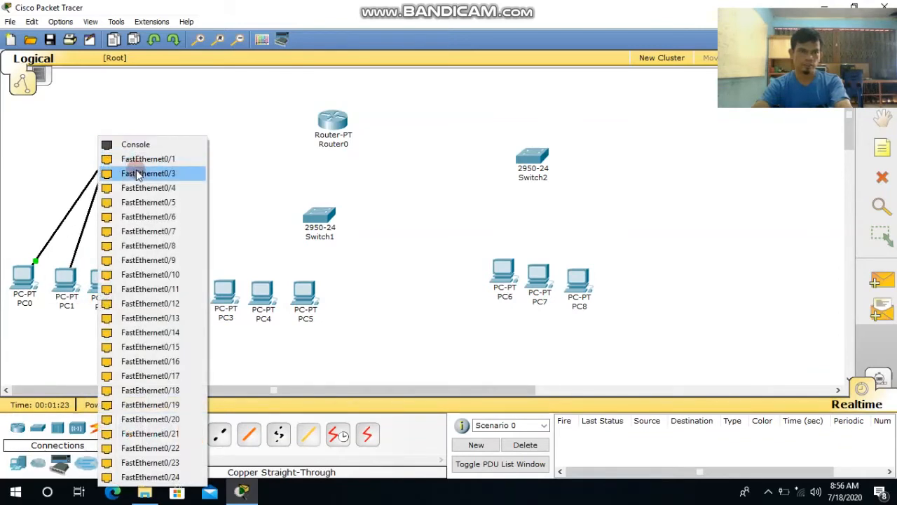
pyautogui.click(138, 173)
# Step: Connect PC2's FastEthernet port to FastEthernet0/4 on Switch0 with a copper straight-through cable
pyautogui.click(190, 435)
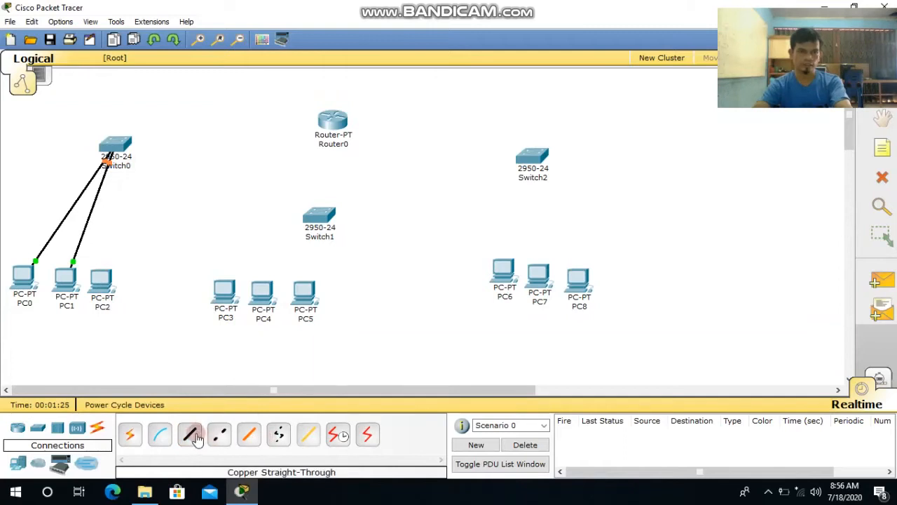
pyautogui.click(101, 284)
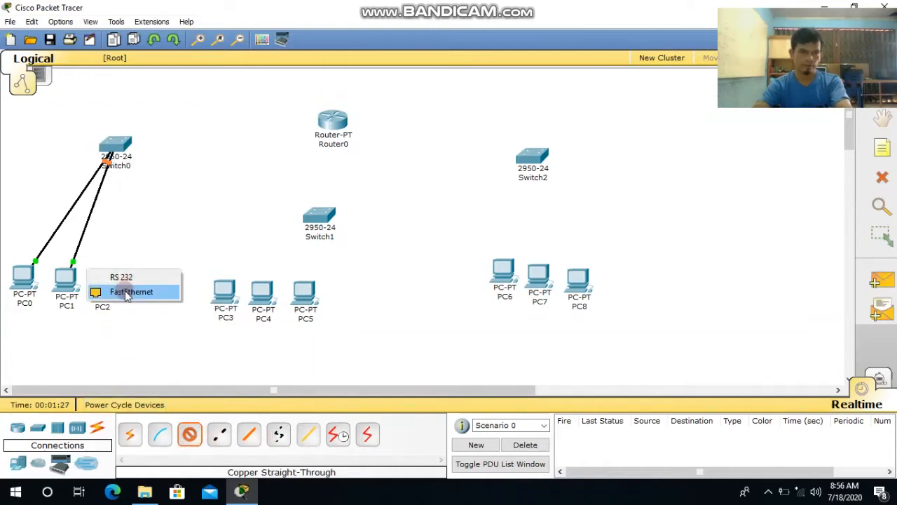
pyautogui.click(127, 294)
pyautogui.click(112, 144)
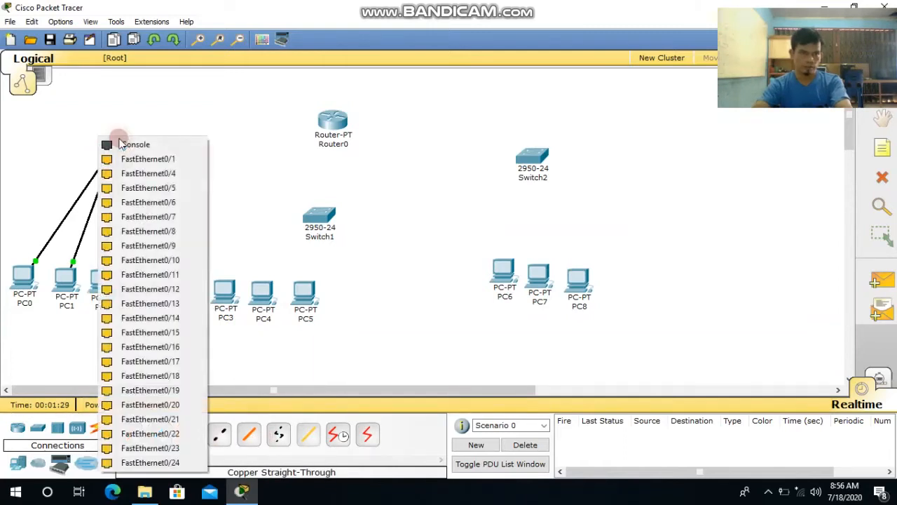
pyautogui.click(145, 172)
# Step: Connect PC3's FastEthernet port to FastEthernet0/2 on Switch1 with a copper straight-through cable
pyautogui.click(191, 435)
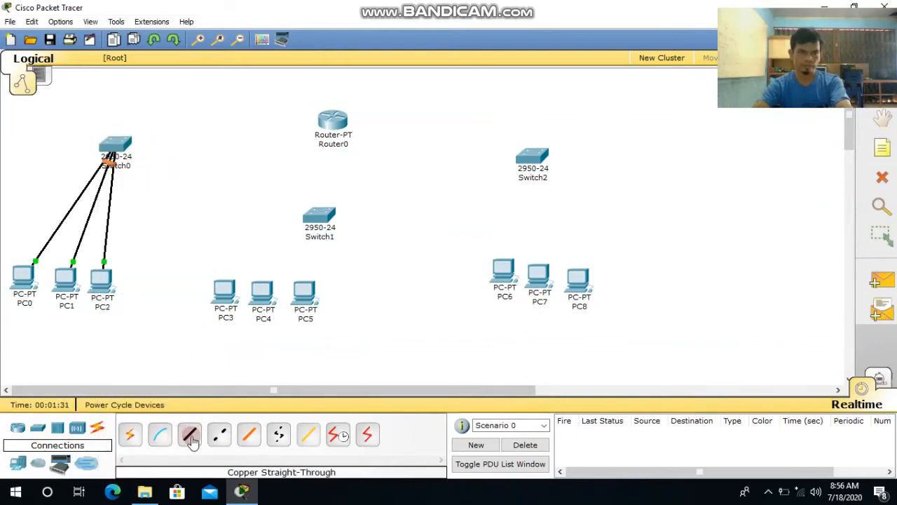
pyautogui.click(226, 290)
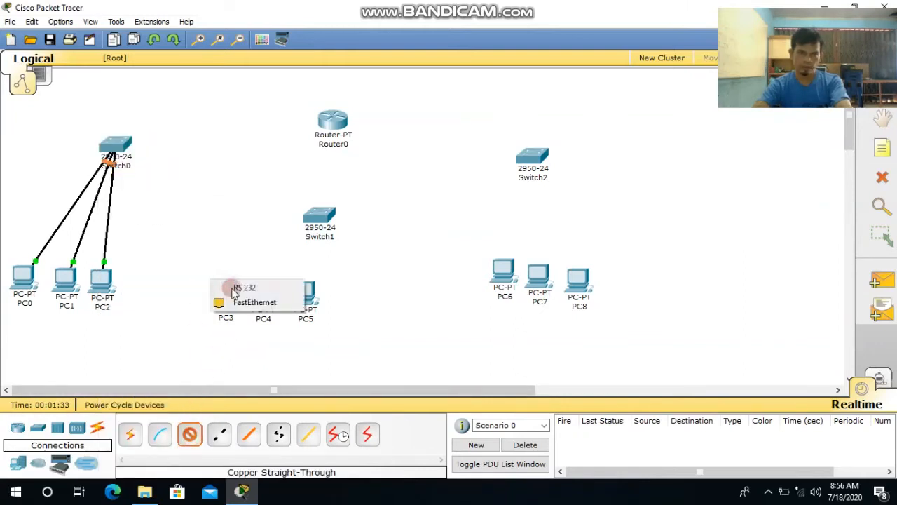
pyautogui.click(254, 302)
pyautogui.click(310, 215)
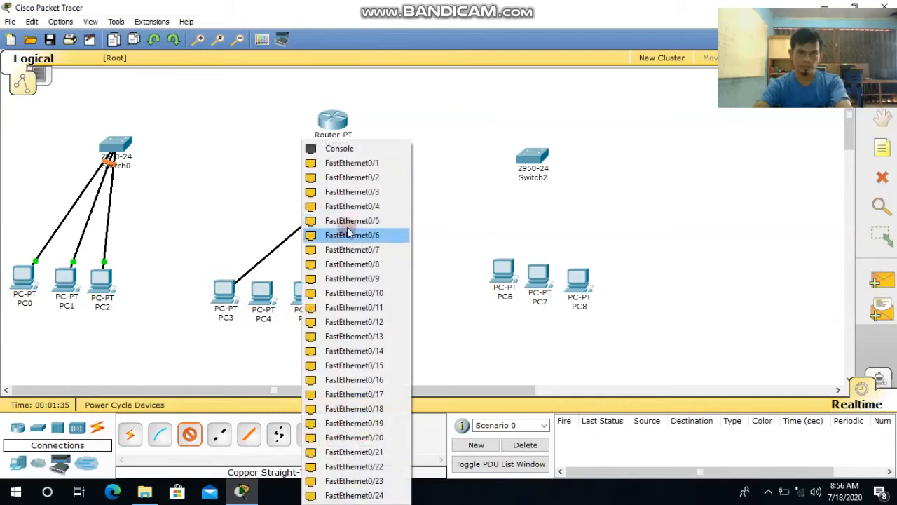
pyautogui.click(369, 177)
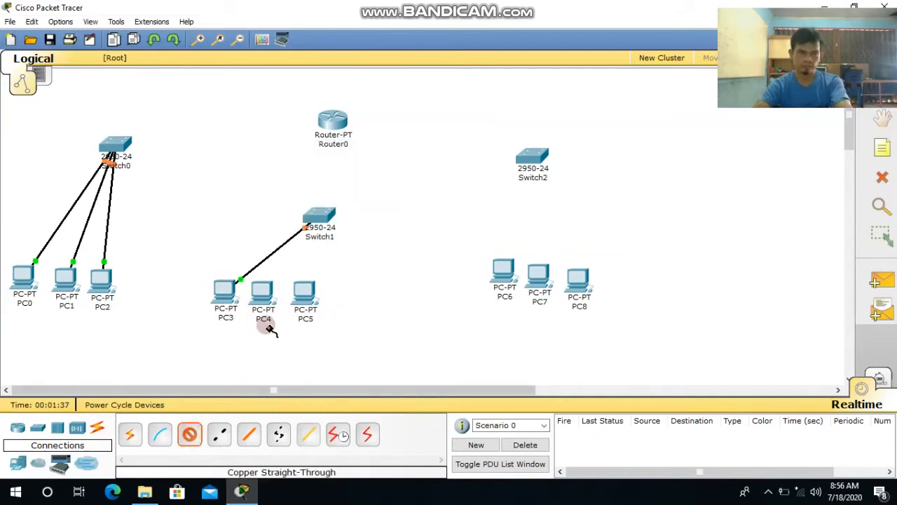
# Step: Connect PC4's FastEthernet port to FastEthernet0/3 on Switch1 with a copper straight-through cable
pyautogui.click(262, 290)
pyautogui.click(294, 303)
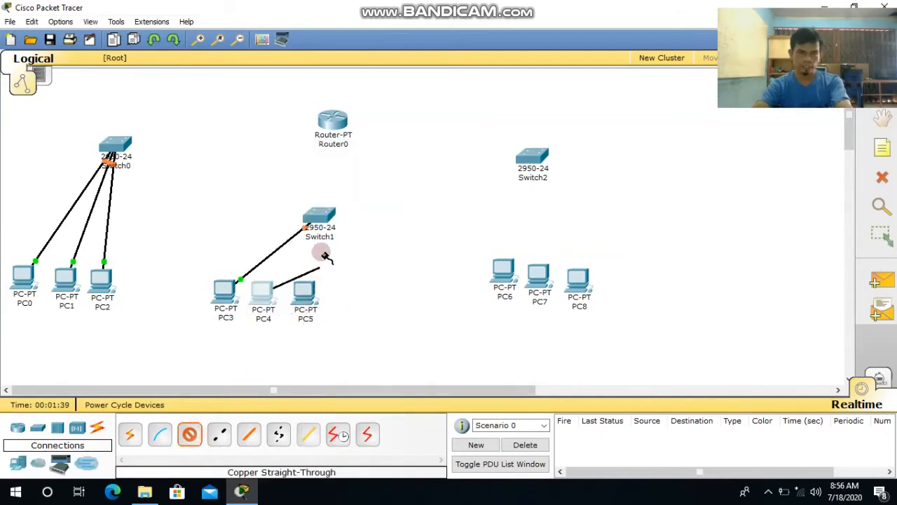
pyautogui.click(317, 219)
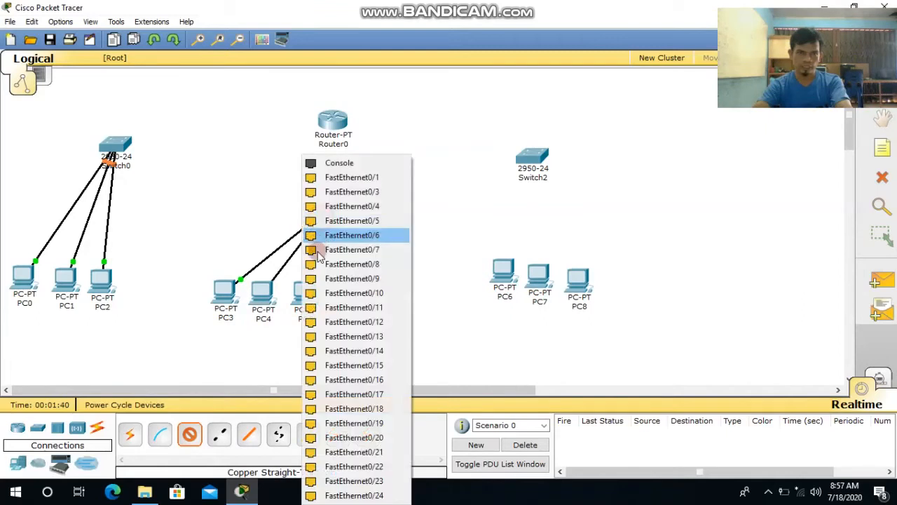
pyautogui.click(354, 191)
# Step: Connect PC5's FastEthernet port to a free FastEthernet port on Switch1 with a copper straight-through cable
pyautogui.click(189, 434)
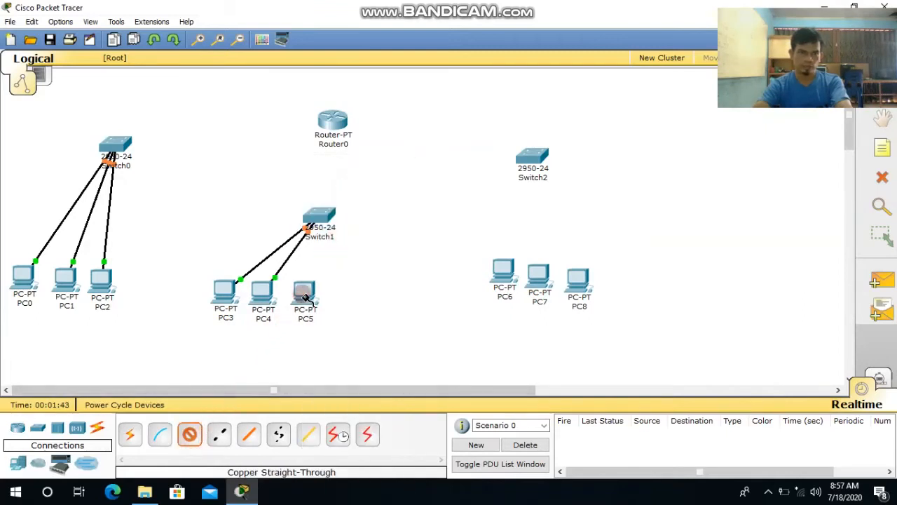
pyautogui.click(305, 297)
pyautogui.click(312, 302)
pyautogui.click(325, 215)
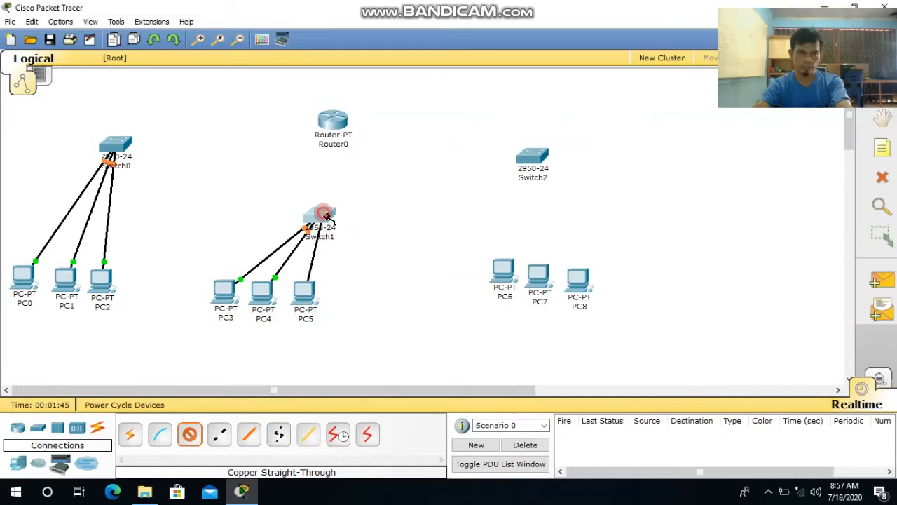
pyautogui.click(354, 204)
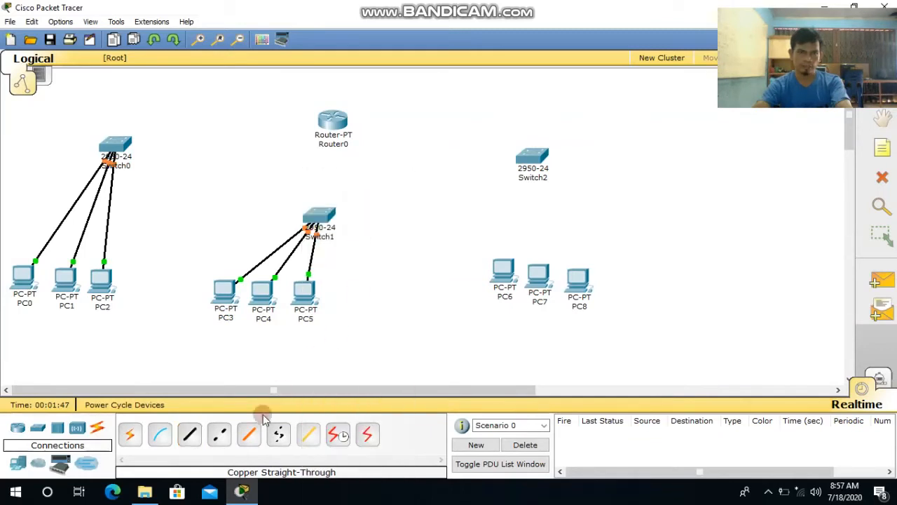
# Step: Connect PC6's FastEthernet port to FastEthernet0/2 on Switch2 with a copper straight-through cable
pyautogui.click(195, 436)
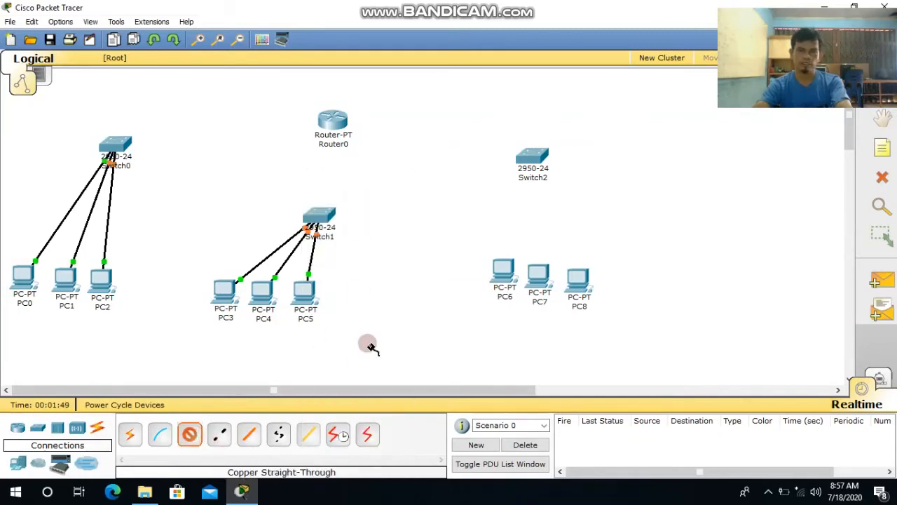
pyautogui.click(533, 282)
pyautogui.click(531, 160)
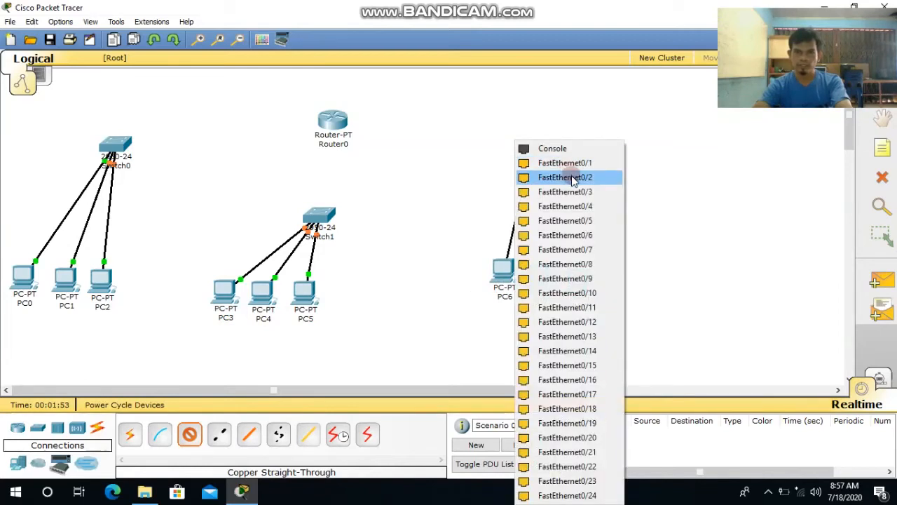
pyautogui.click(568, 177)
# Step: Connect PC7's FastEthernet port to FastEthernet0/3 on Switch2 with a copper straight-through cable
pyautogui.click(189, 434)
pyautogui.click(536, 276)
pyautogui.click(562, 286)
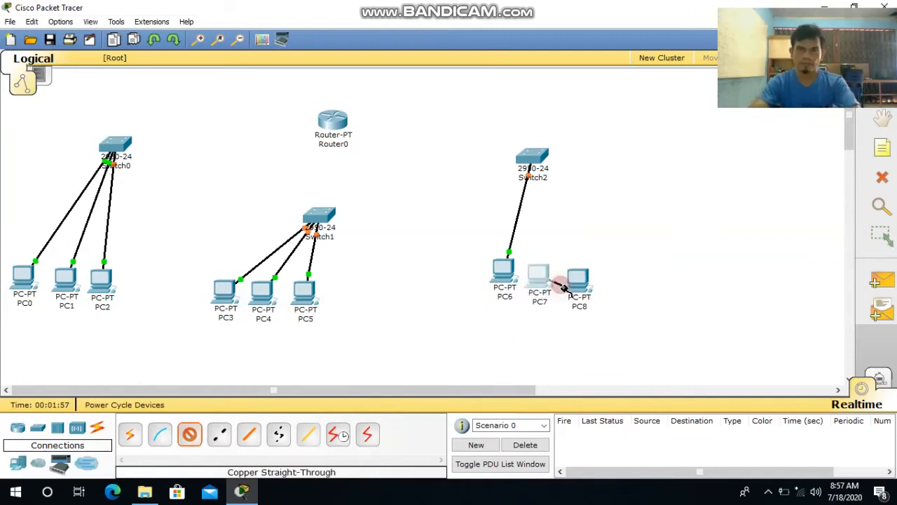
pyautogui.click(531, 160)
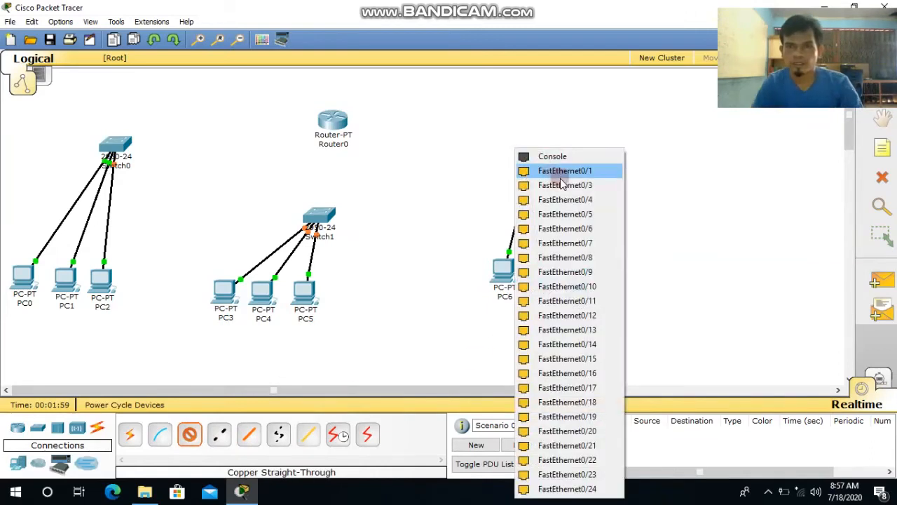
pyautogui.click(564, 185)
# Step: Connect PC8's FastEthernet port to FastEthernet0/4 on Switch2 with a copper straight-through cable
pyautogui.click(192, 442)
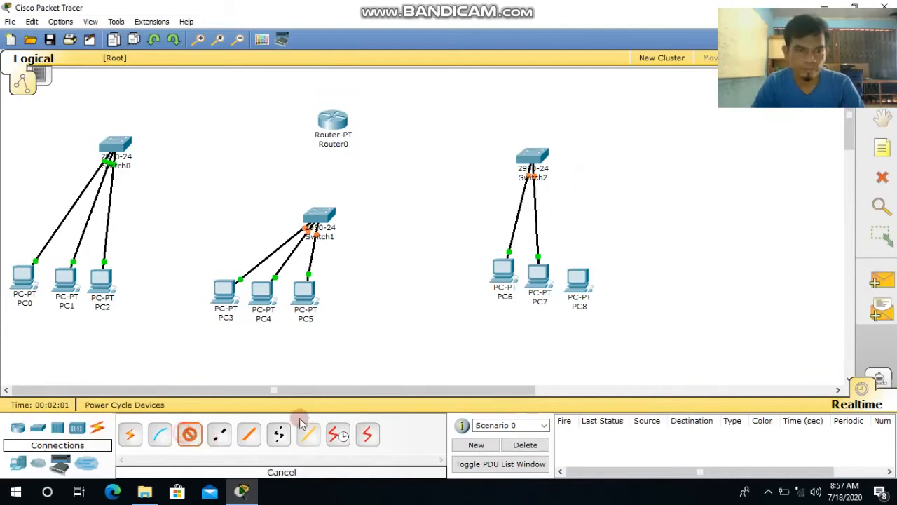
pyautogui.click(580, 277)
pyautogui.click(591, 288)
pyautogui.click(539, 154)
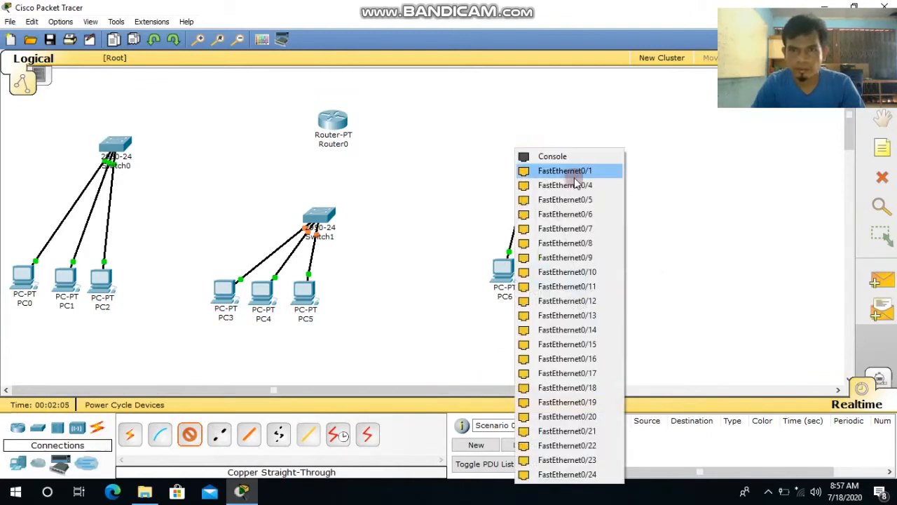
pyautogui.click(578, 183)
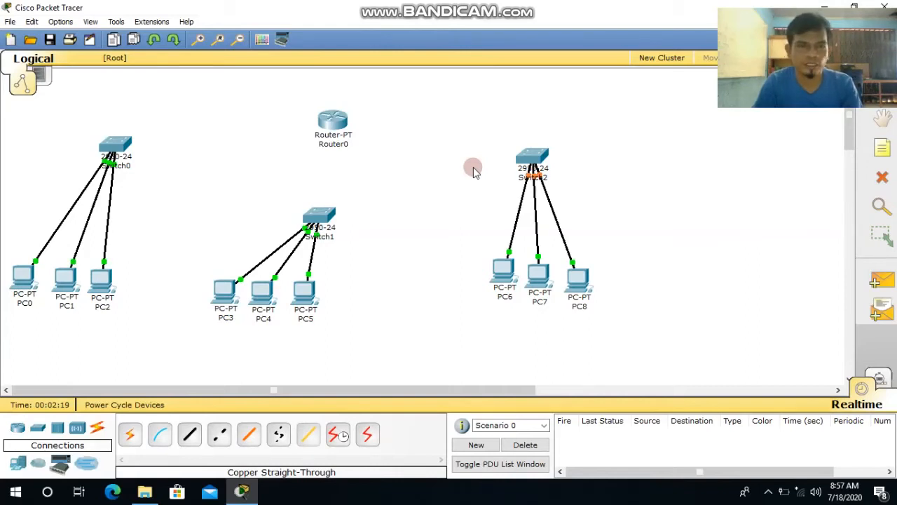
# Step: Check Router0's installed modules and connect FastEthernet0/1 on Switch0 to the router's FastEthernet0/0 with a copper straight-through cable
pyautogui.click(333, 122)
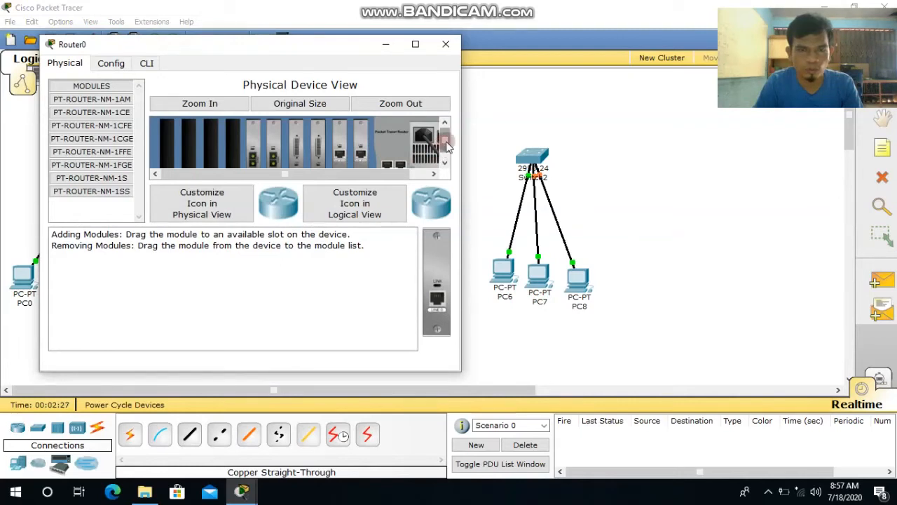
pyautogui.moveTo(447, 145); pyautogui.dragTo(445, 153)
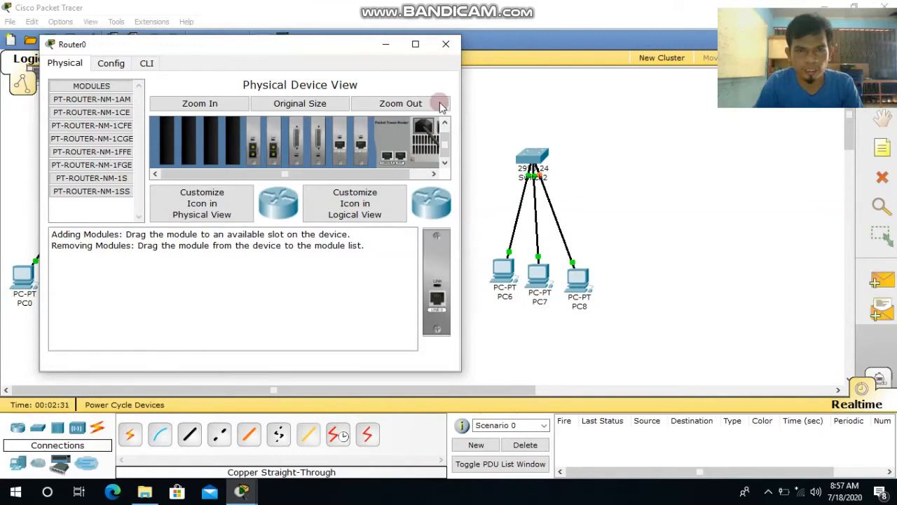
pyautogui.click(446, 44)
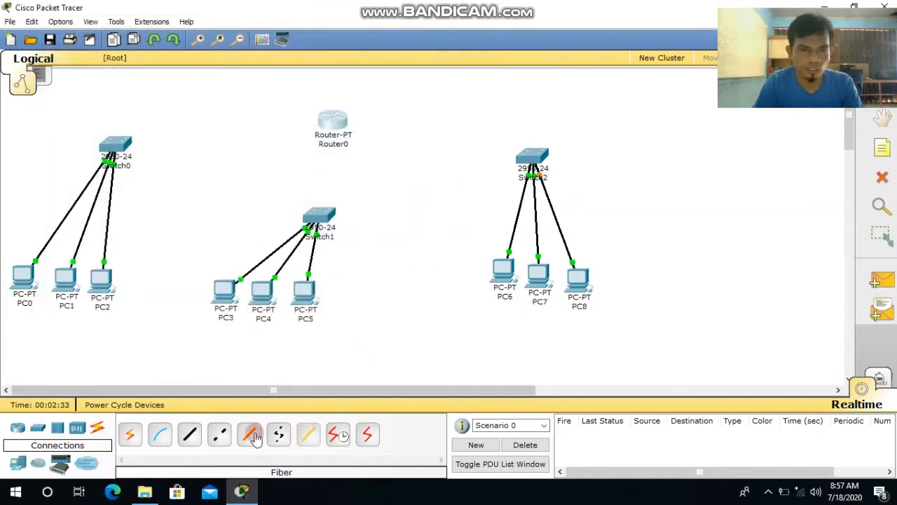
pyautogui.click(189, 440)
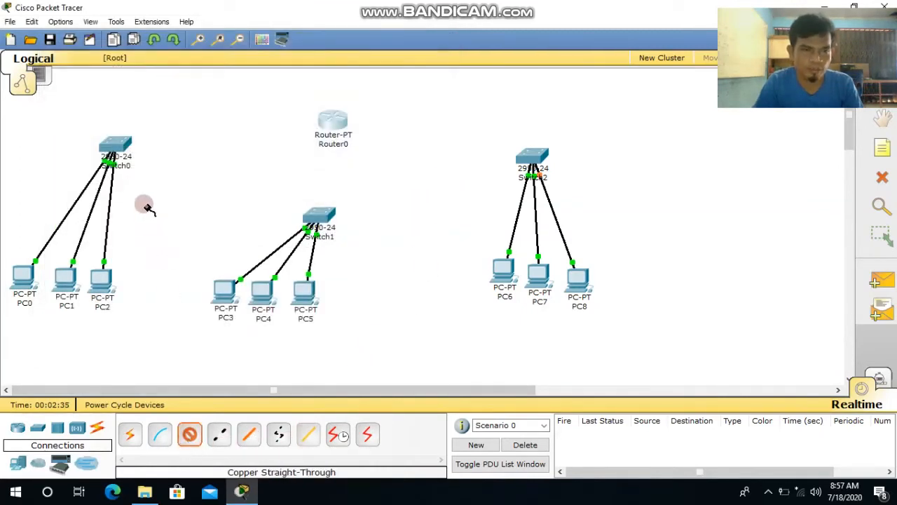
pyautogui.click(116, 149)
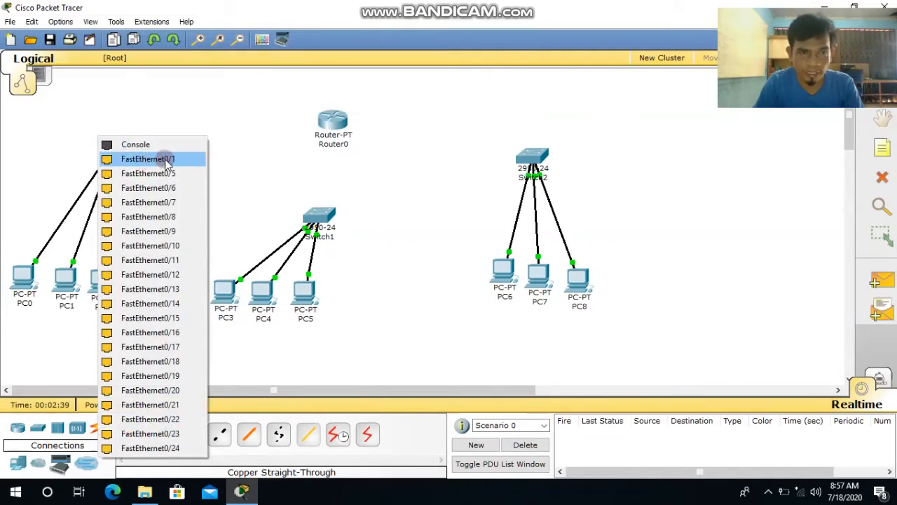
pyautogui.click(169, 159)
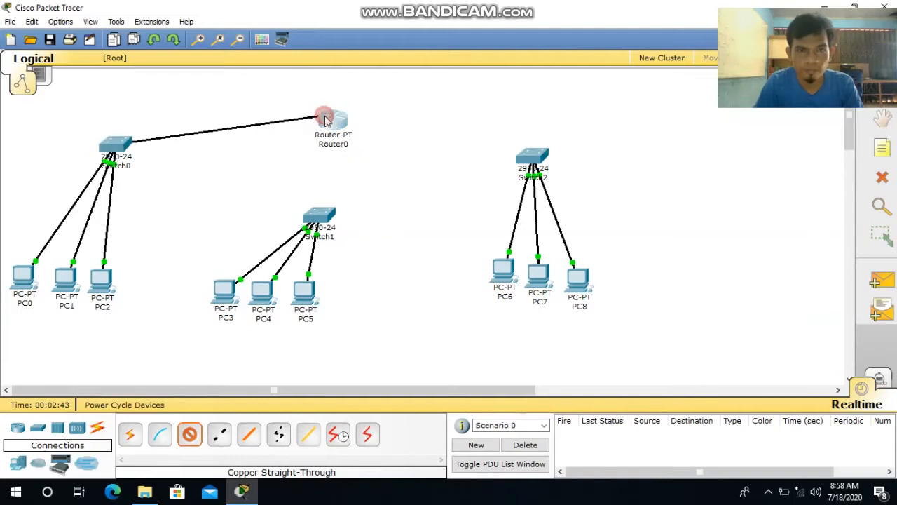
pyautogui.click(323, 119)
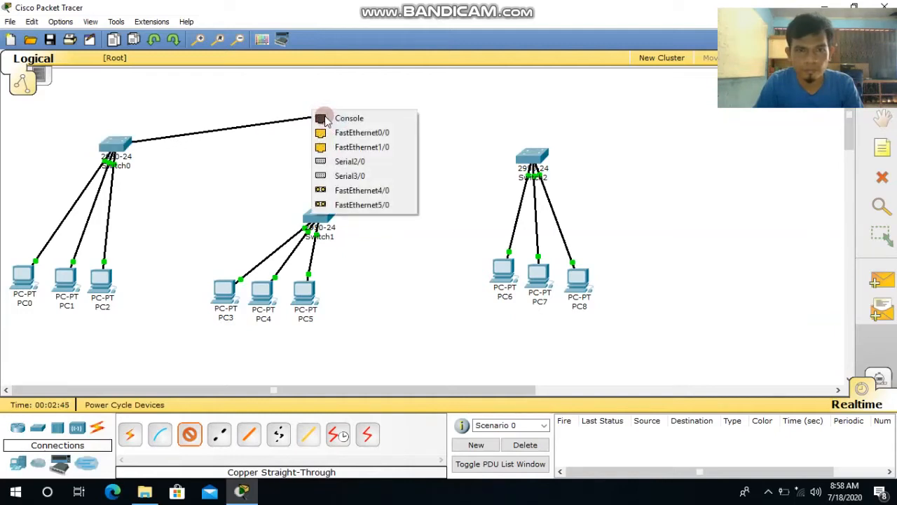
pyautogui.click(356, 135)
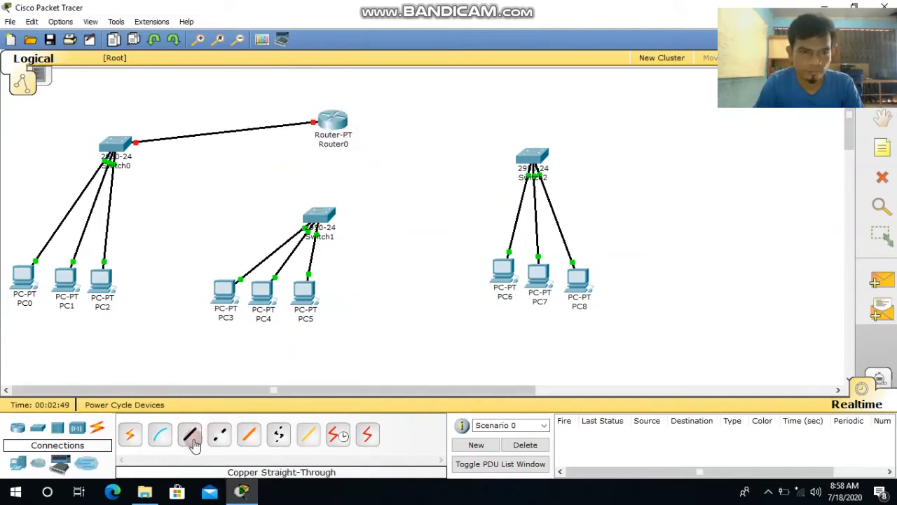
# Step: Connect FastEthernet0/1 on Switch1 to FastEthernet1/0 on Router0 with a copper straight-through cable
pyautogui.click(313, 214)
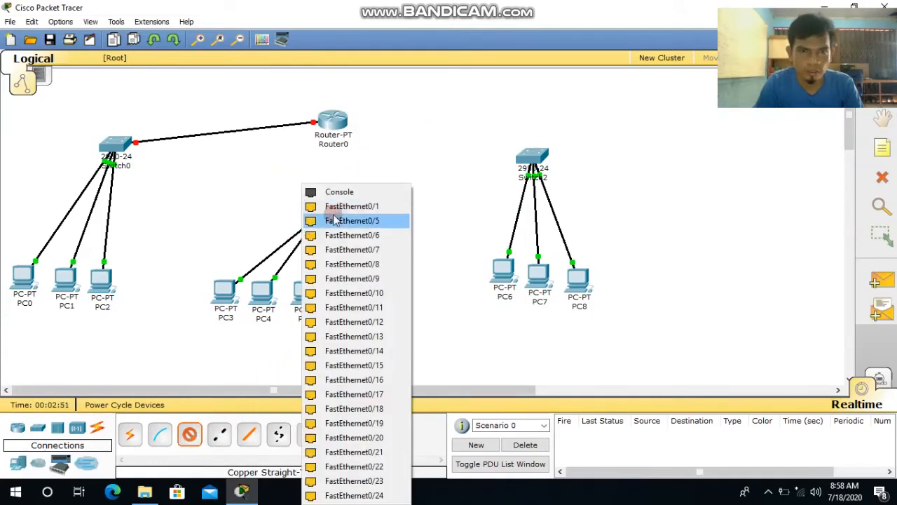
pyautogui.click(354, 206)
pyautogui.click(331, 124)
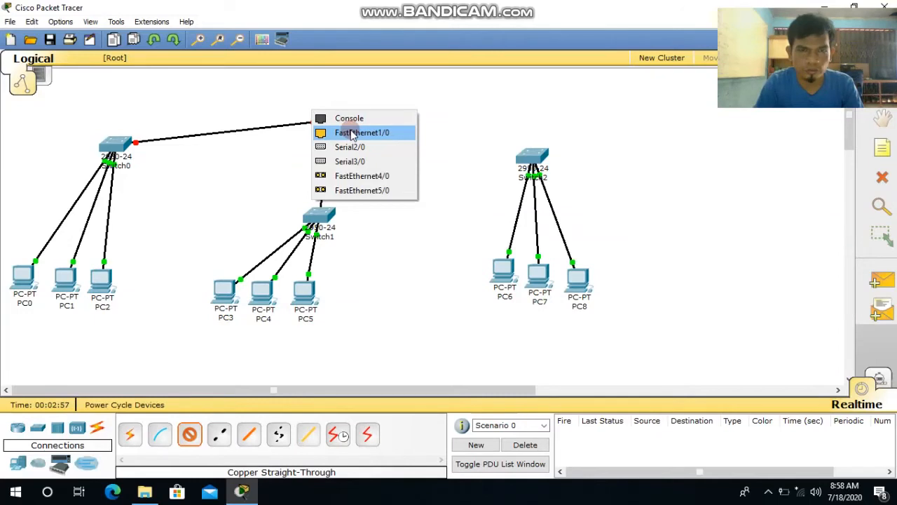
pyautogui.click(352, 133)
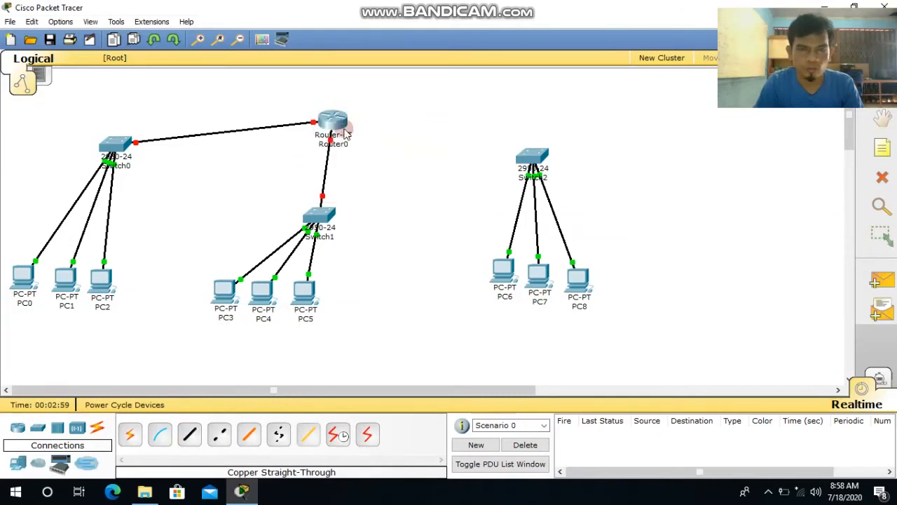
# Step: With Router0 powered off, install a PT-ROUTER-NM-1CE module in the empty slot nearest the existing modules and restore power
pyautogui.click(334, 123)
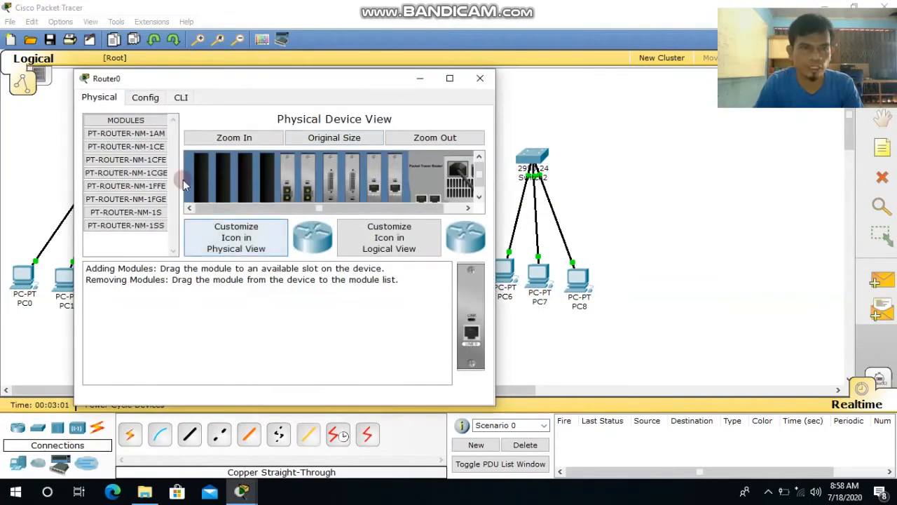
pyautogui.click(153, 147)
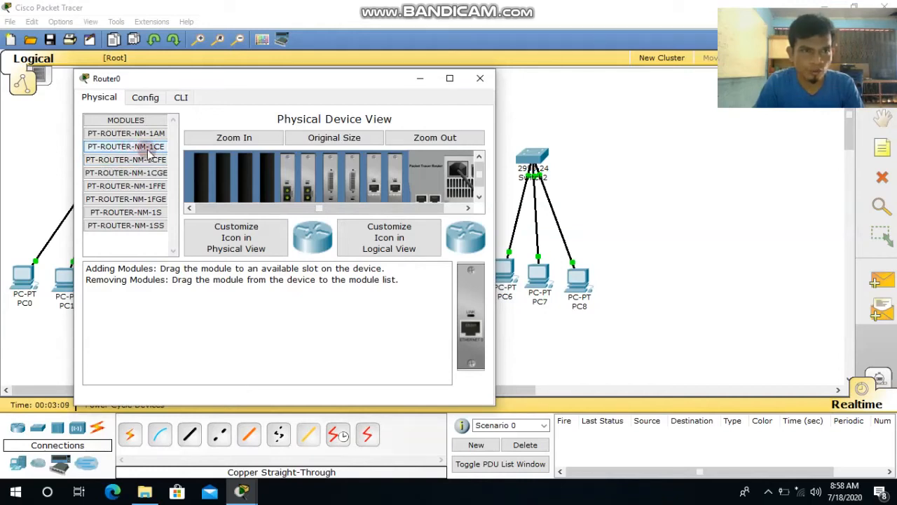
pyautogui.moveTo(280, 208); pyautogui.dragTo(365, 208)
pyautogui.click(461, 174)
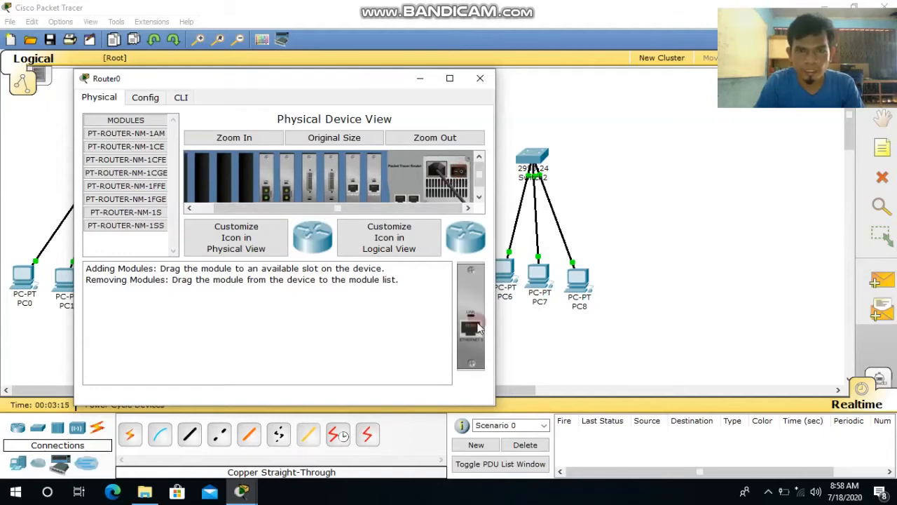
pyautogui.moveTo(475, 346); pyautogui.dragTo(246, 183)
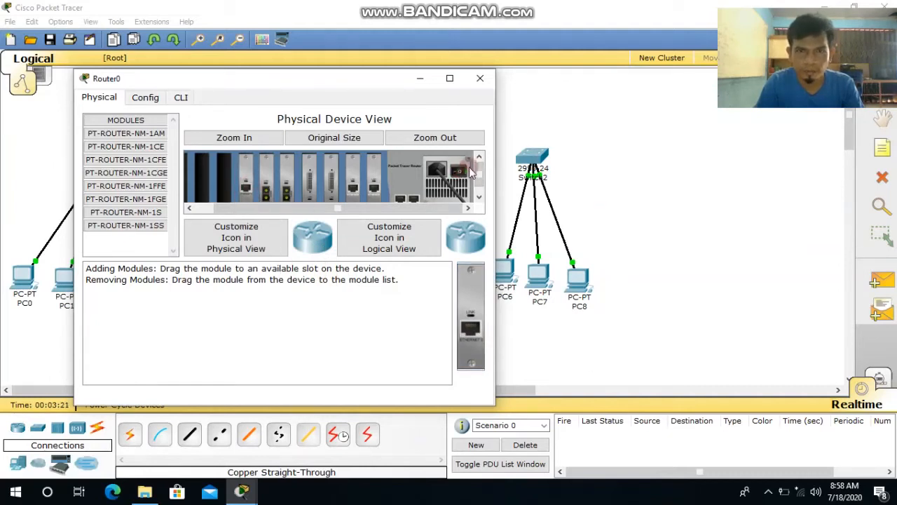
pyautogui.click(480, 78)
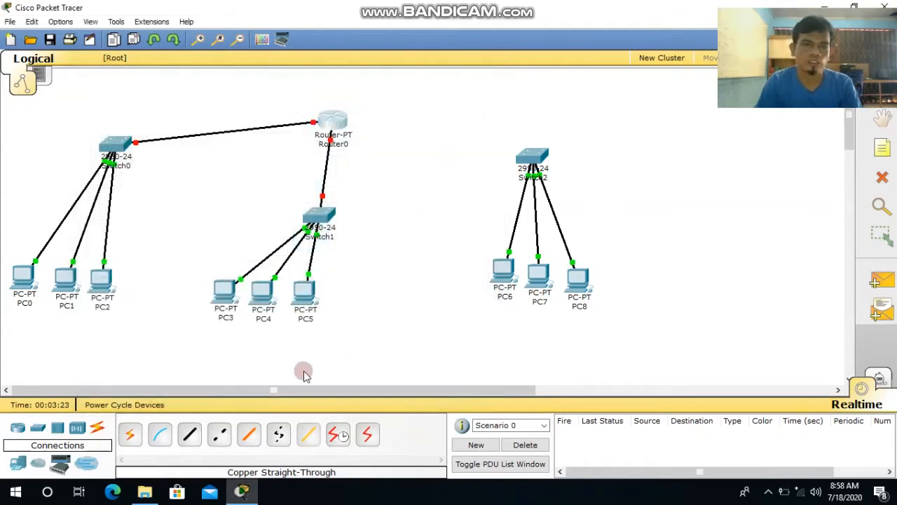
# Step: Connect Ethernet6/0 on Router0 to FastEthernet0/1 on Switch2 with a copper straight-through cable
pyautogui.click(189, 435)
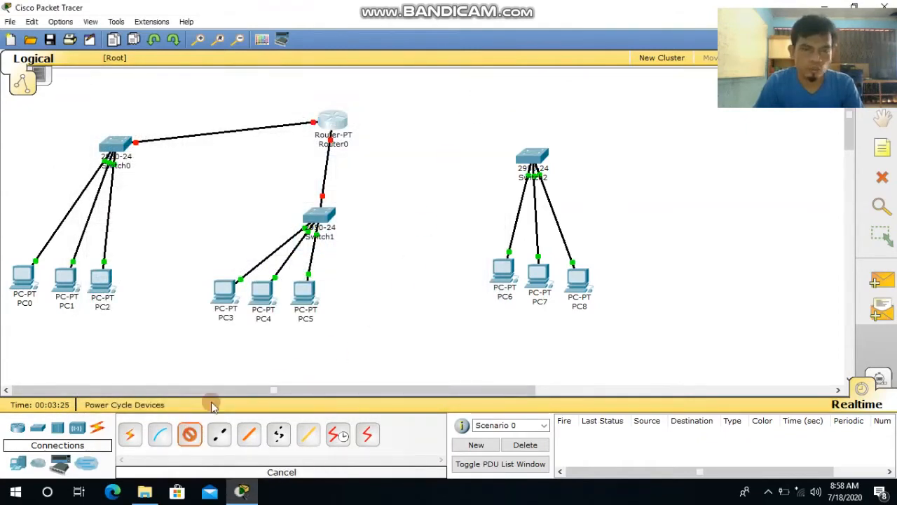
pyautogui.click(339, 124)
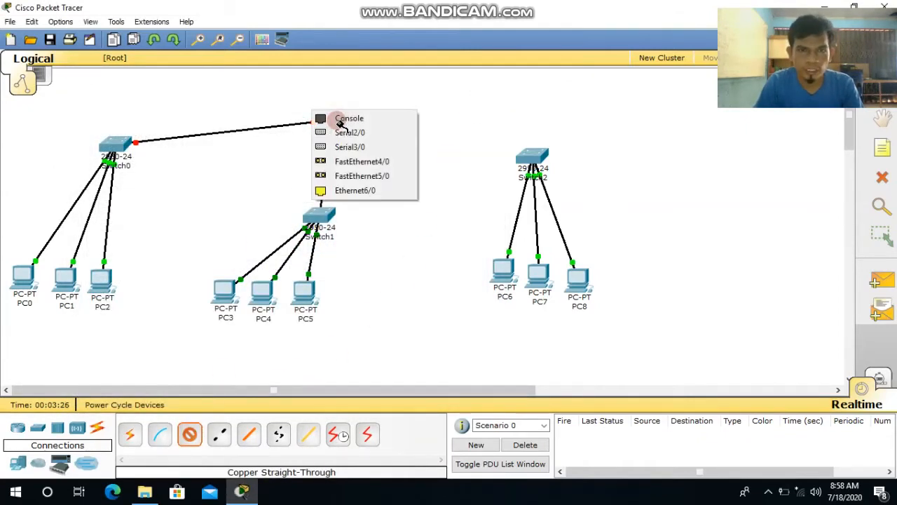
pyautogui.click(369, 191)
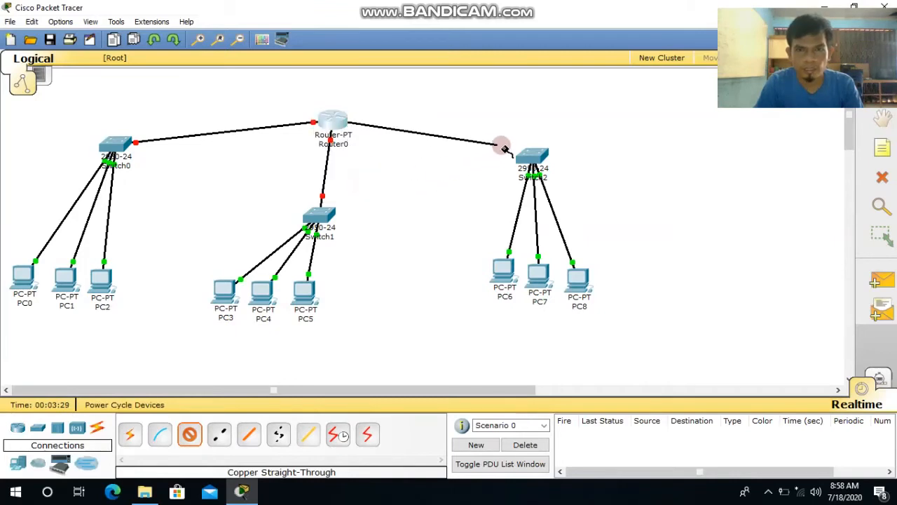
pyautogui.click(527, 155)
pyautogui.click(561, 170)
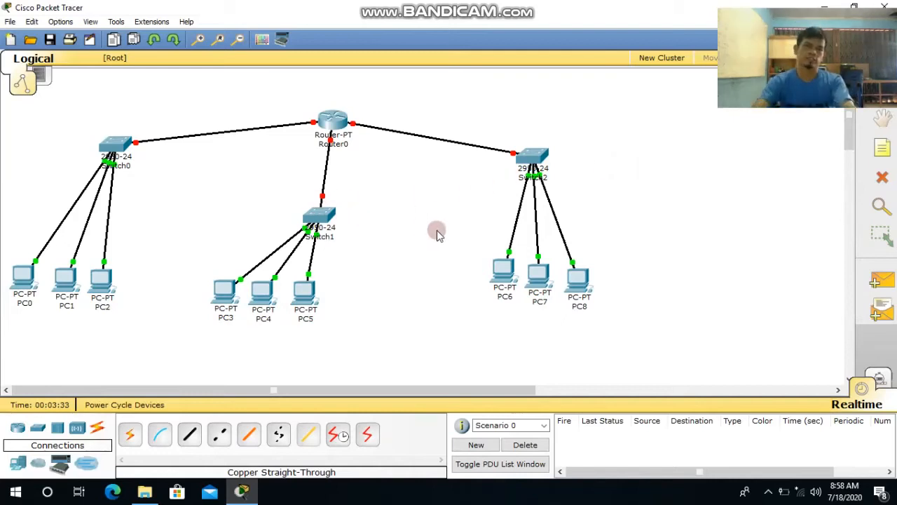
# Step: Space PC3 to PC5 evenly beneath Switch1, and move PC0 to PC2 and PC6 to PC8 closer beneath Switch0 and Switch2
pyautogui.moveTo(302, 302); pyautogui.dragTo(355, 300)
pyautogui.moveTo(267, 294); pyautogui.dragTo(306, 295)
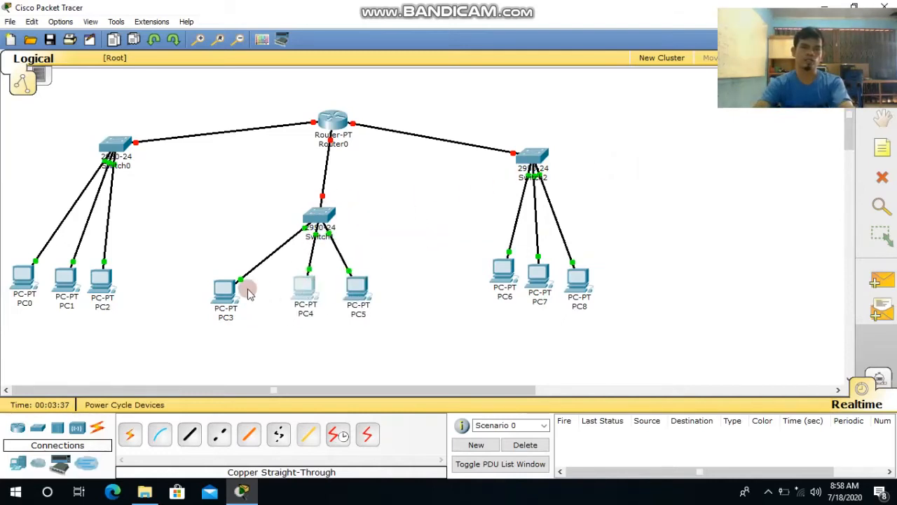
pyautogui.moveTo(233, 294); pyautogui.dragTo(265, 295)
pyautogui.moveTo(104, 284); pyautogui.dragTo(143, 251)
pyautogui.moveTo(70, 275); pyautogui.dragTo(87, 243)
pyautogui.moveTo(12, 279); pyautogui.dragTo(22, 245)
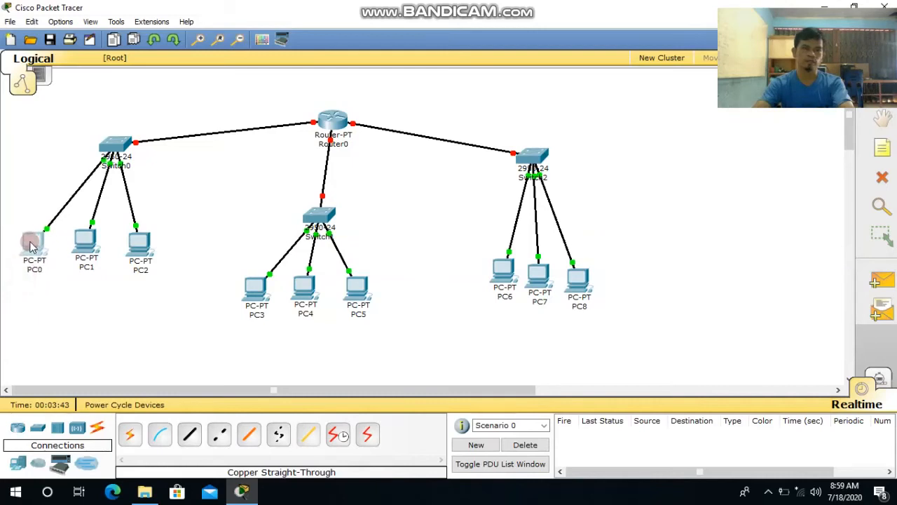
pyautogui.moveTo(579, 282); pyautogui.dragTo(593, 261)
pyautogui.moveTo(538, 273); pyautogui.dragTo(551, 256)
pyautogui.moveTo(503, 270); pyautogui.dragTo(506, 254)
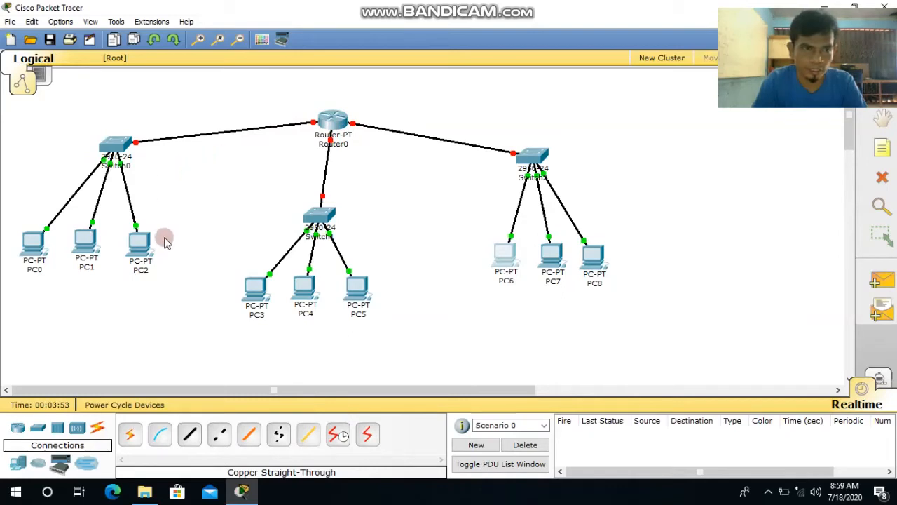
# Step: Turn on the port status of Router0's FastEthernet0/0, FastEthernet1/0 and Ethernet6/0 interfaces
pyautogui.click(333, 122)
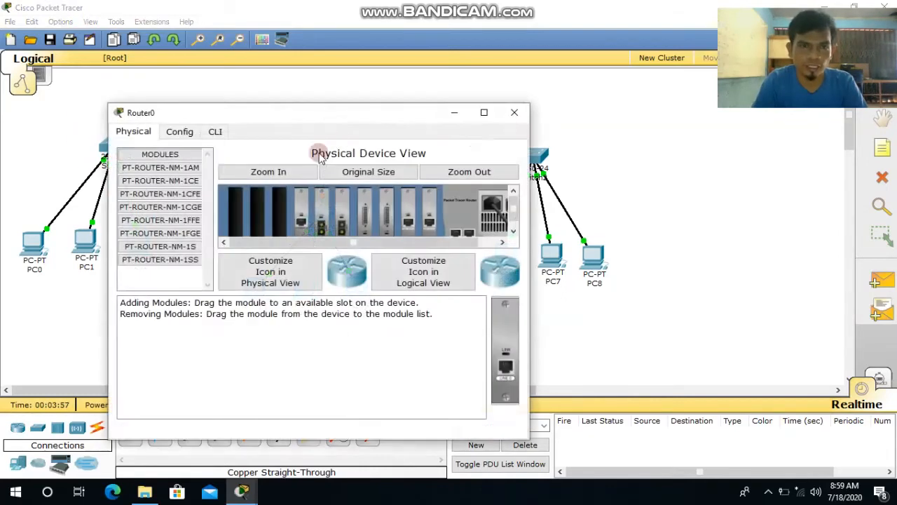
pyautogui.click(181, 132)
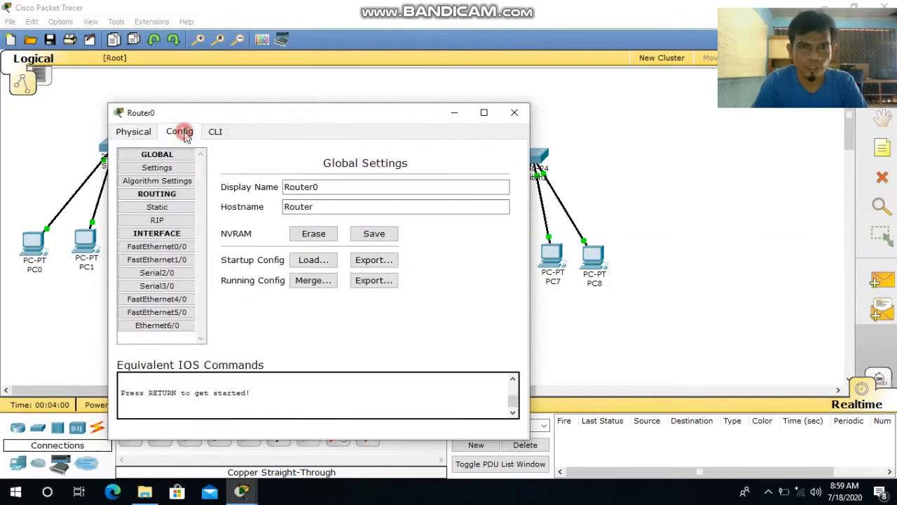
pyautogui.click(180, 248)
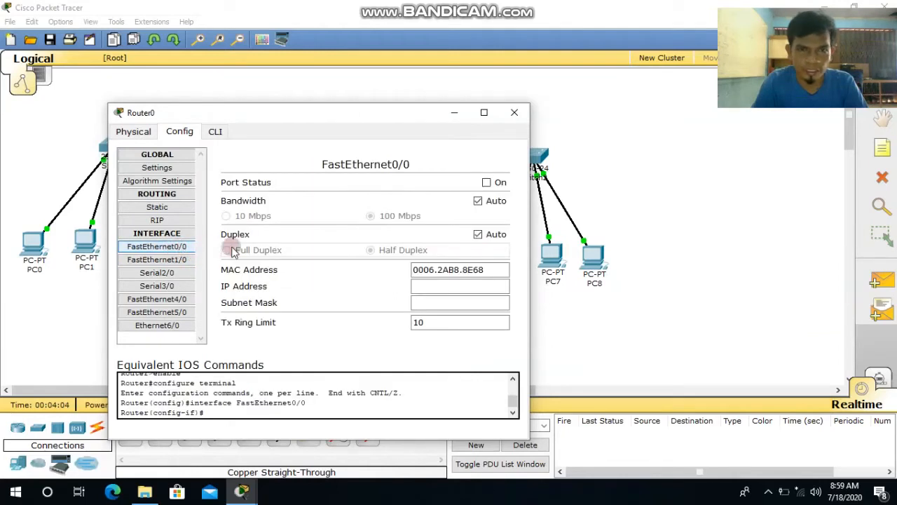
pyautogui.click(486, 182)
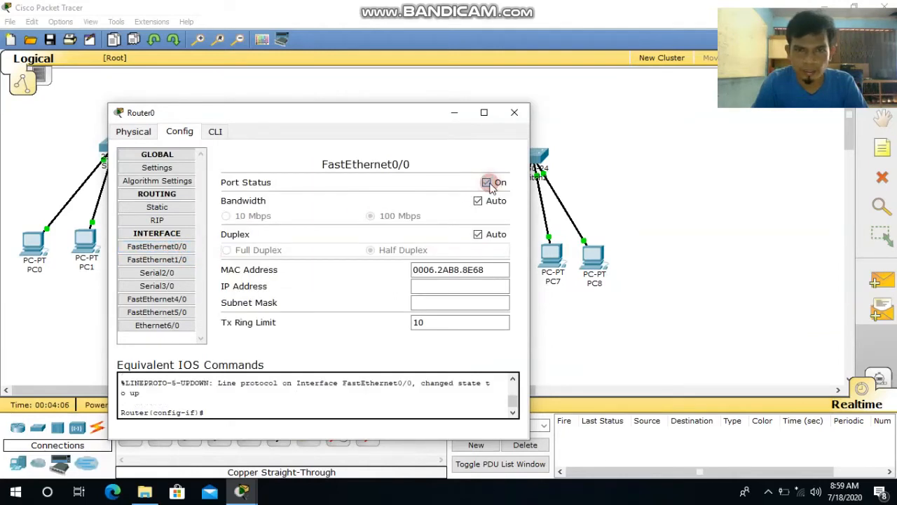
pyautogui.click(172, 259)
pyautogui.click(484, 183)
pyautogui.click(187, 328)
pyautogui.click(487, 183)
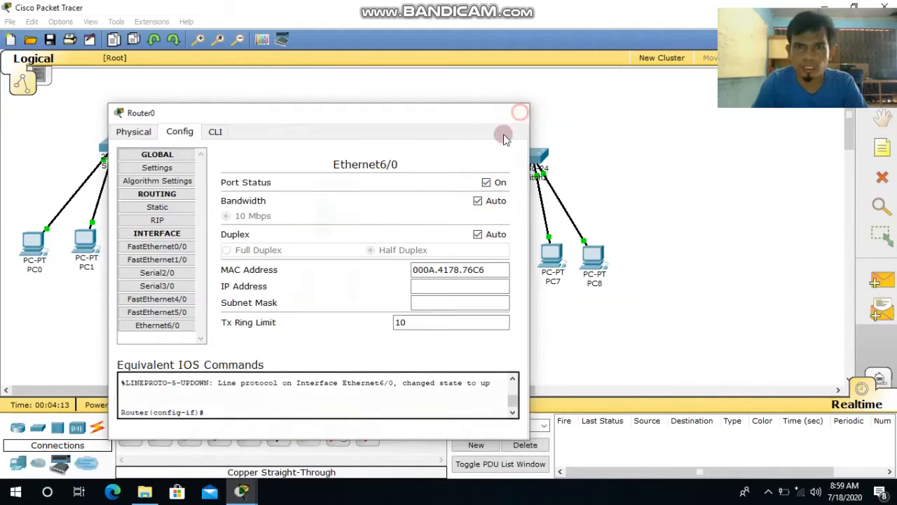
# Step: Add the text notes RUANG-GURU above Switch0, RUANG-SISWA beside Switch1 and RUANG-PERPUSTAKAAN above Switch2
pyautogui.click(514, 112)
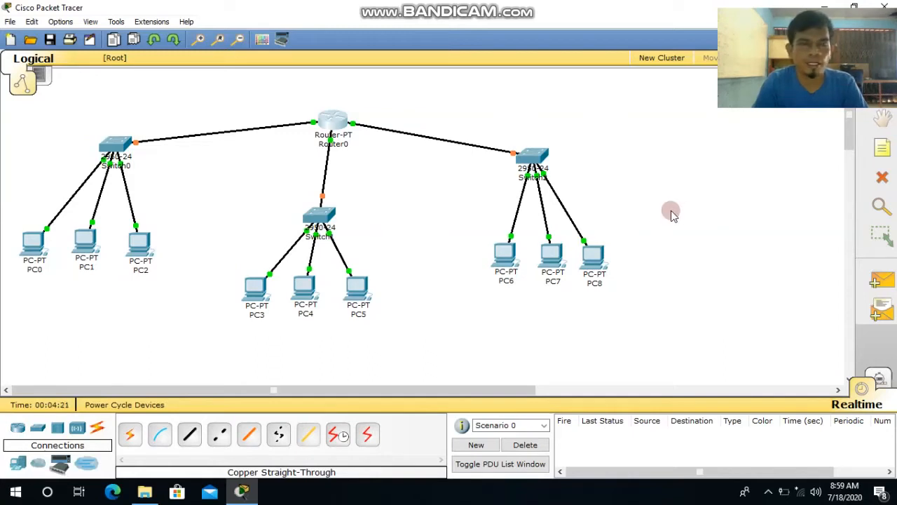
pyautogui.click(887, 155)
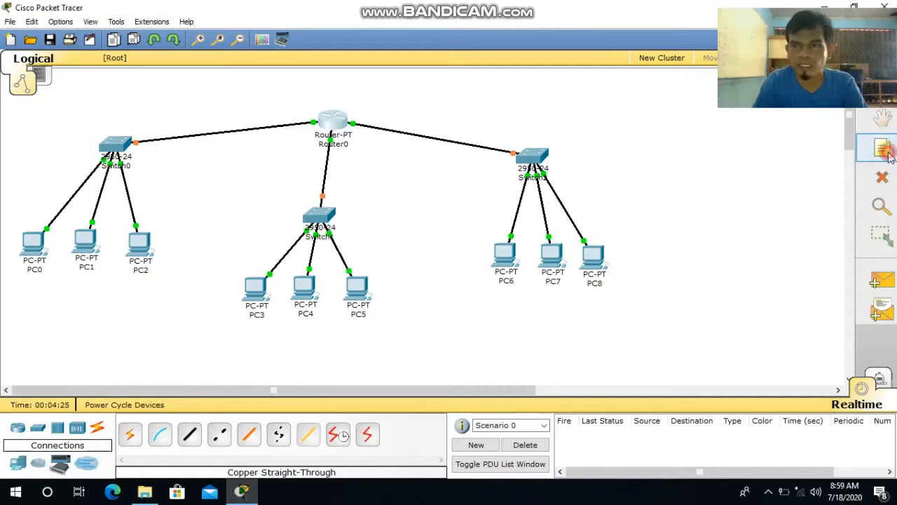
pyautogui.click(80, 107)
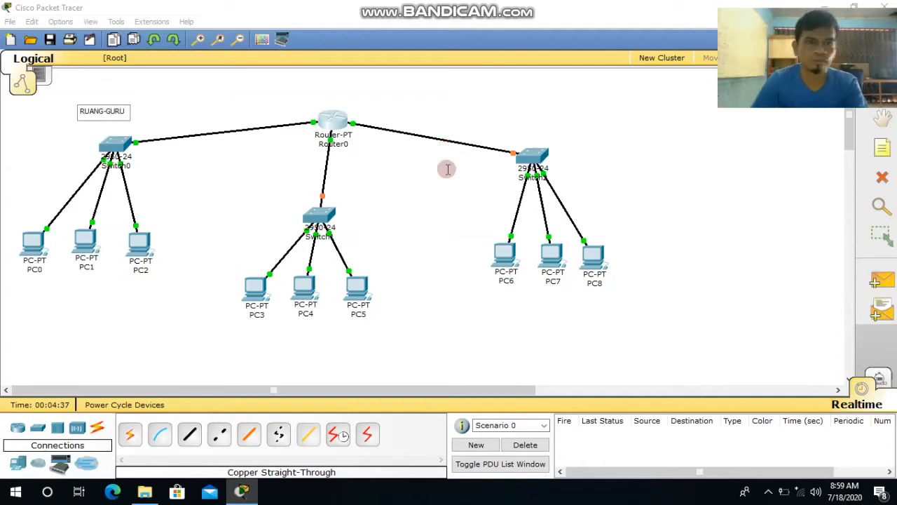
pyautogui.click(894, 147)
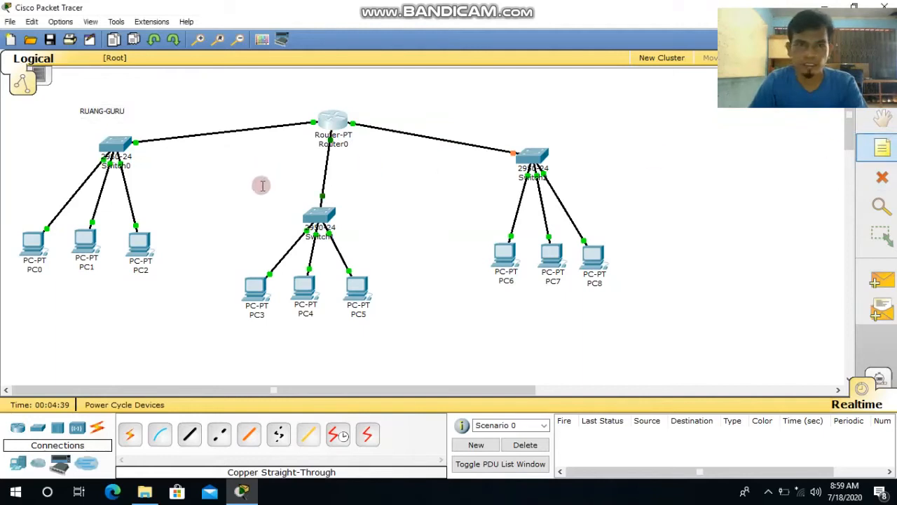
pyautogui.click(345, 202)
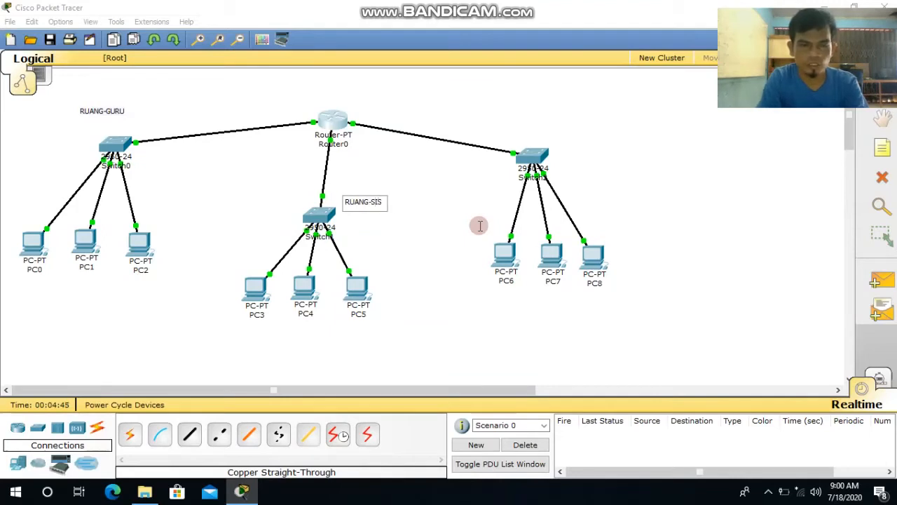
pyautogui.click(874, 157)
pyautogui.click(553, 139)
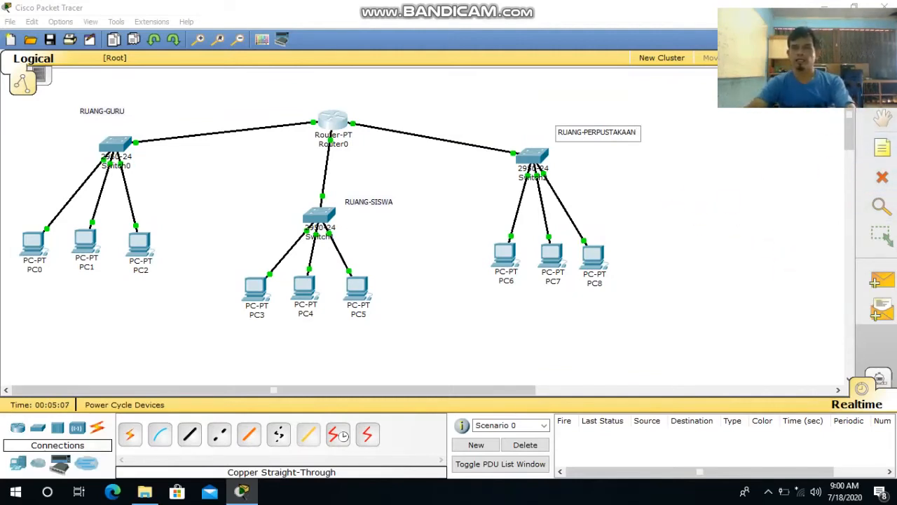
pyautogui.click(882, 89)
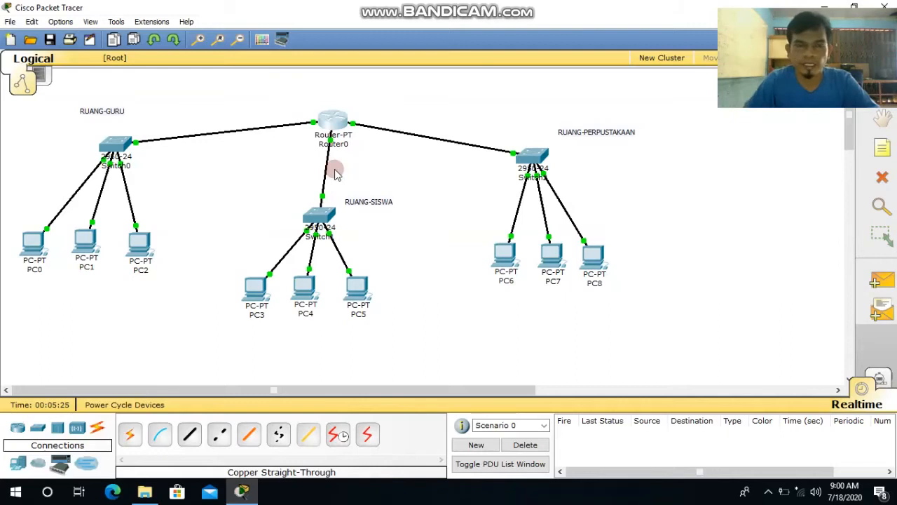
# Step: Give Router0's FastEthernet0/0 interface the IP address 10.10.10.1 with subnet mask 255.0.0.0
pyautogui.click(338, 125)
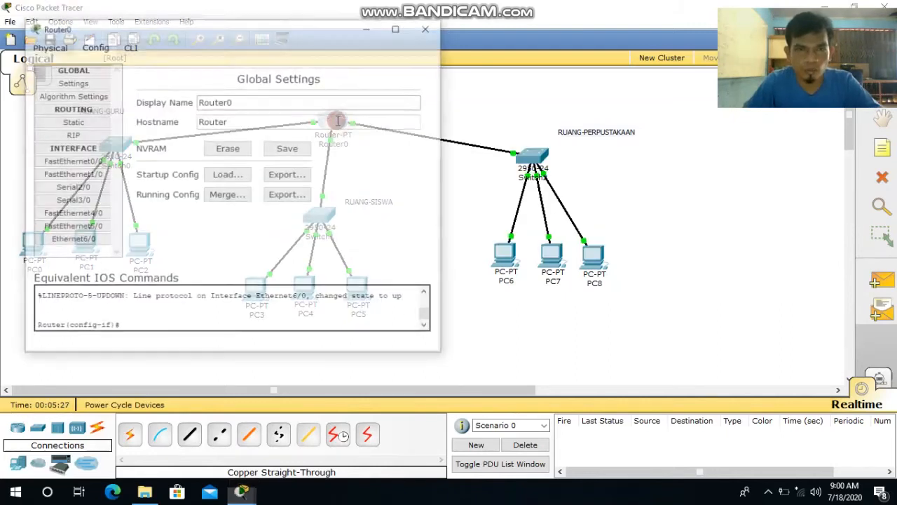
pyautogui.moveTo(296, 28); pyautogui.dragTo(479, 28)
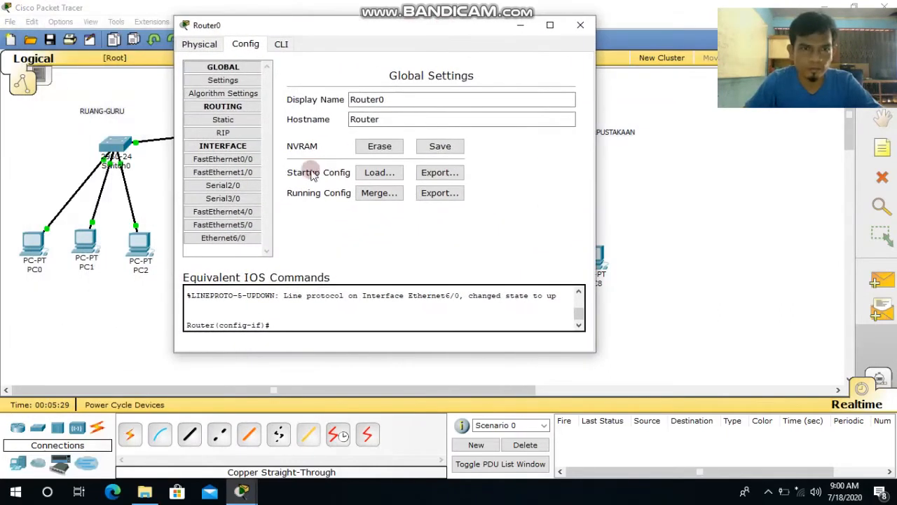
pyautogui.click(217, 163)
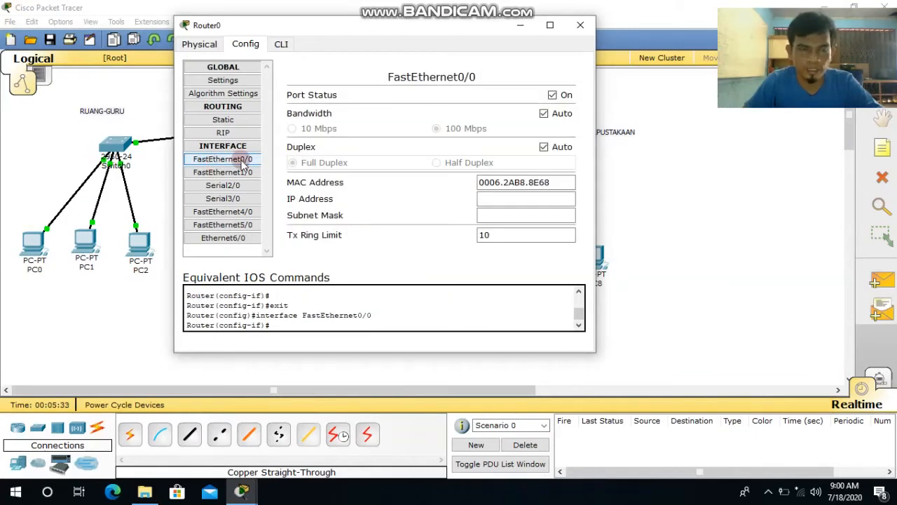
pyautogui.click(499, 199)
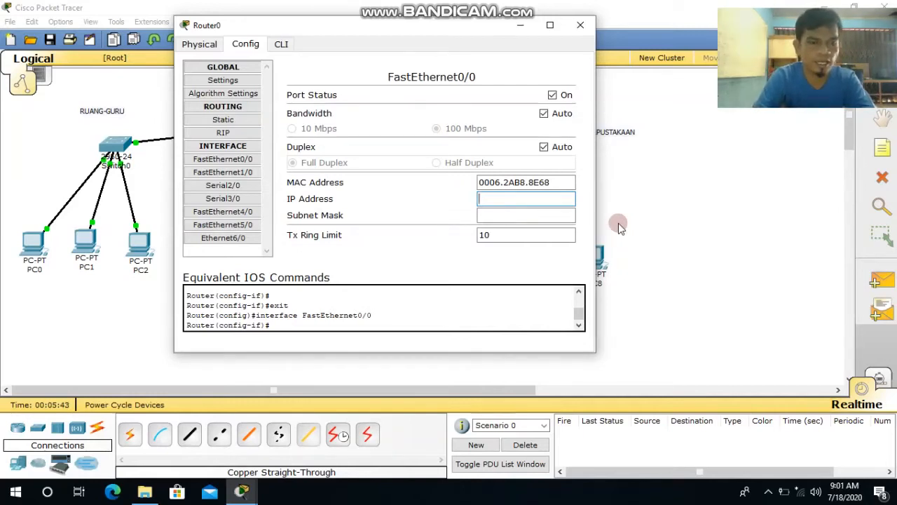
pyautogui.write('10.10.10.1')
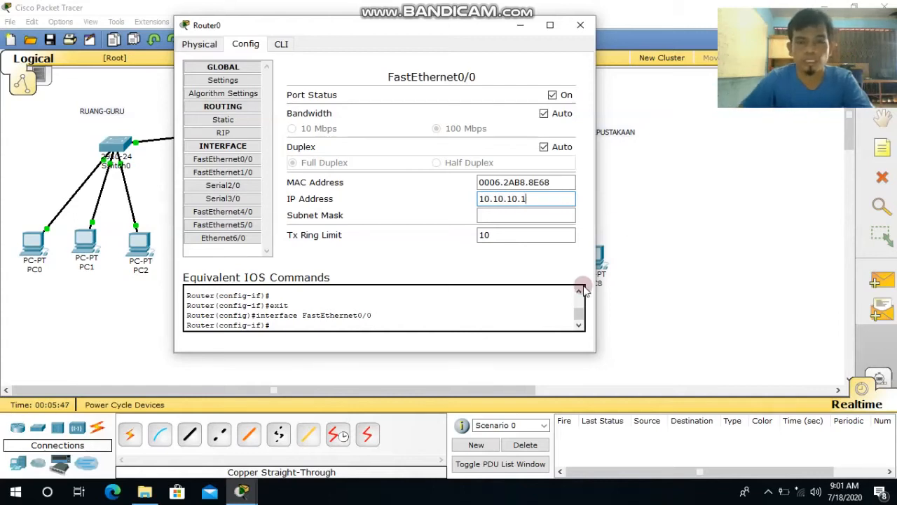
pyautogui.click(527, 215)
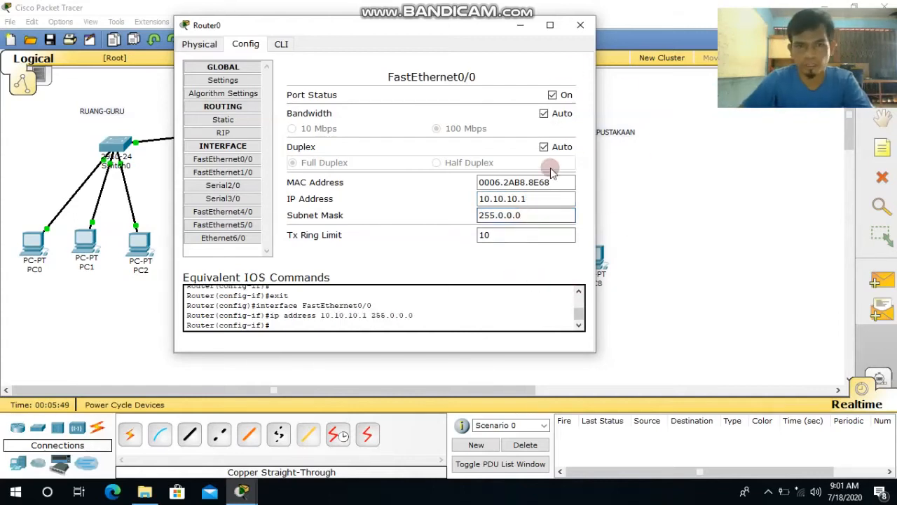
pyautogui.click(580, 26)
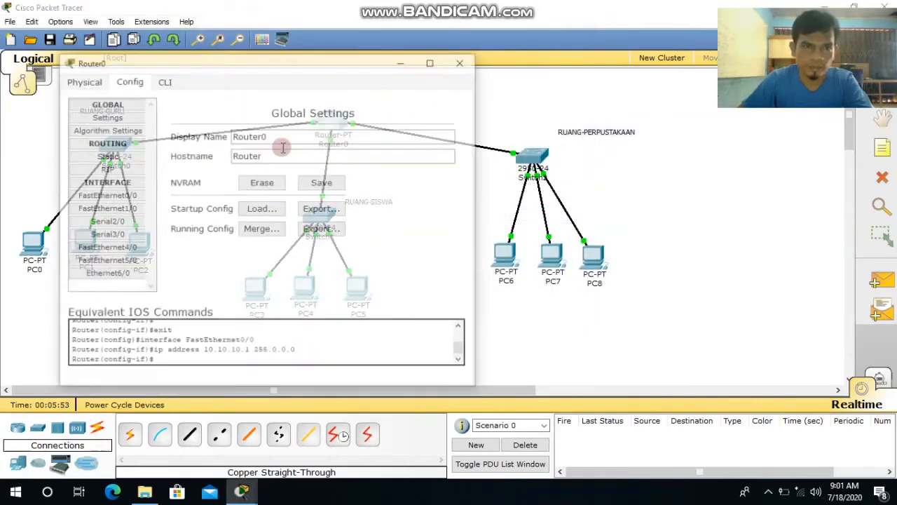
# Step: Give Router0's FastEthernet1/0 interface the IP address 128.50.1.1 with subnet mask 255.255.0.0
pyautogui.click(108, 208)
pyautogui.click(382, 236)
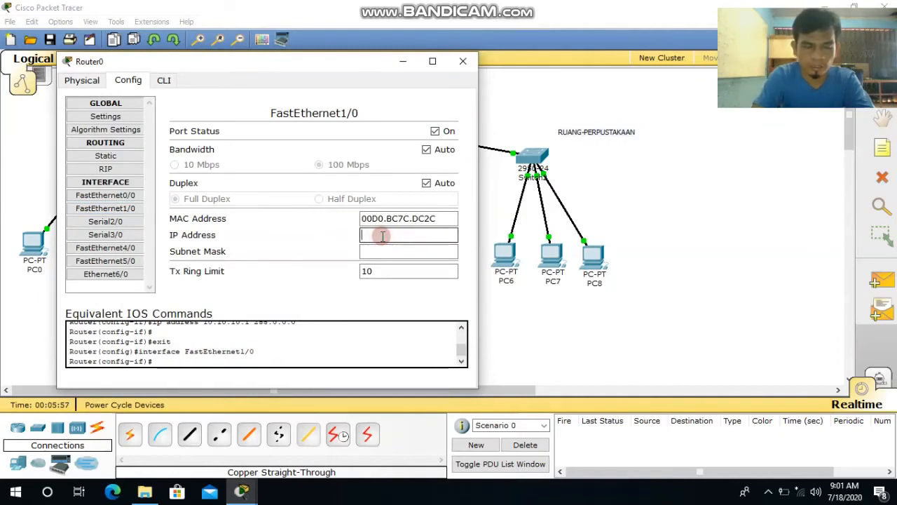
pyautogui.write('128.')
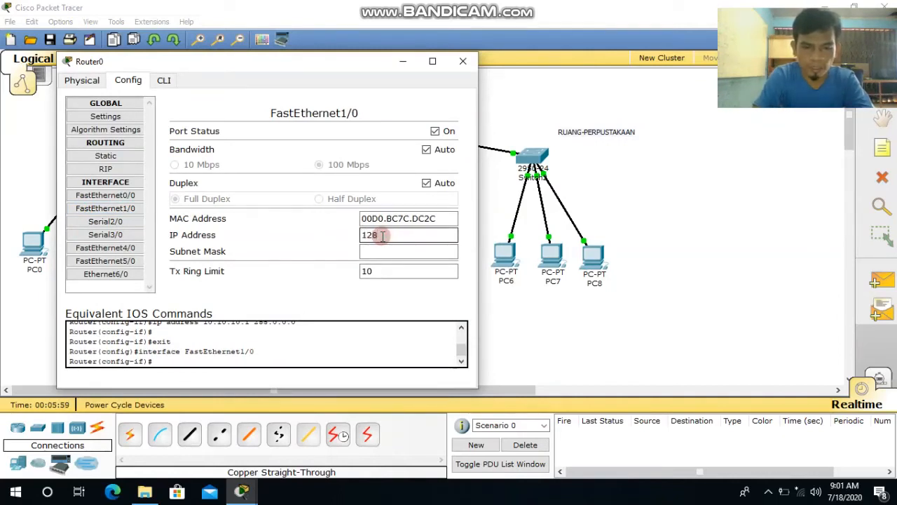
pyautogui.write('50')
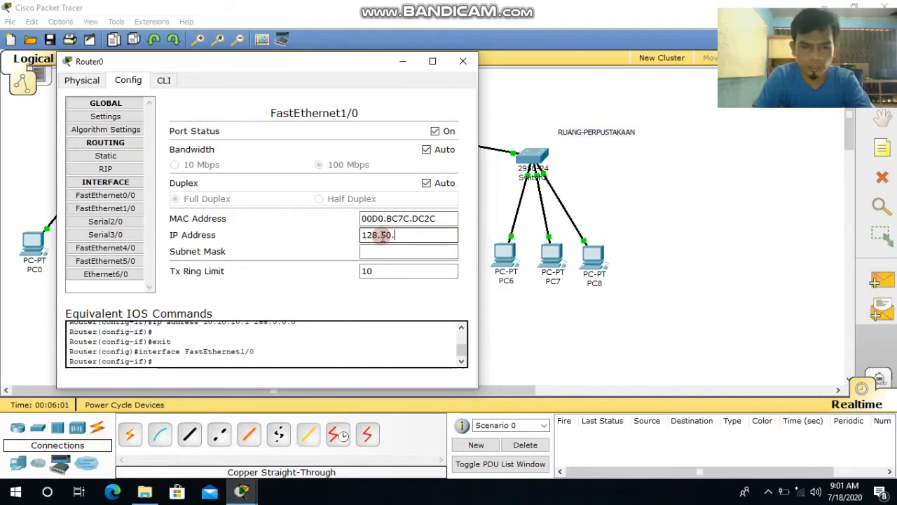
pyautogui.write('.1.1')
pyautogui.click(382, 251)
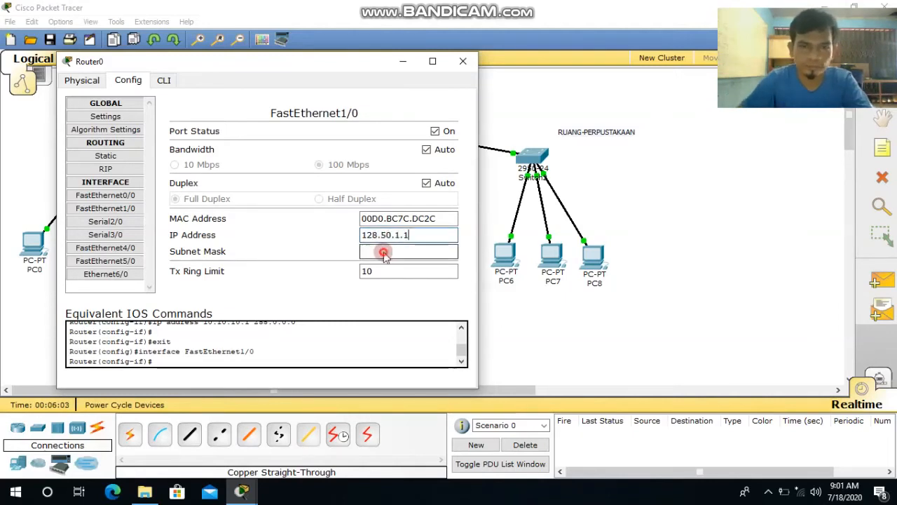
# Step: Give Router0's Ethernet6/0 interface the IP address 192.168.1.1 with subnet mask 255.255.255.0, and close the router's configuration
pyautogui.click(105, 275)
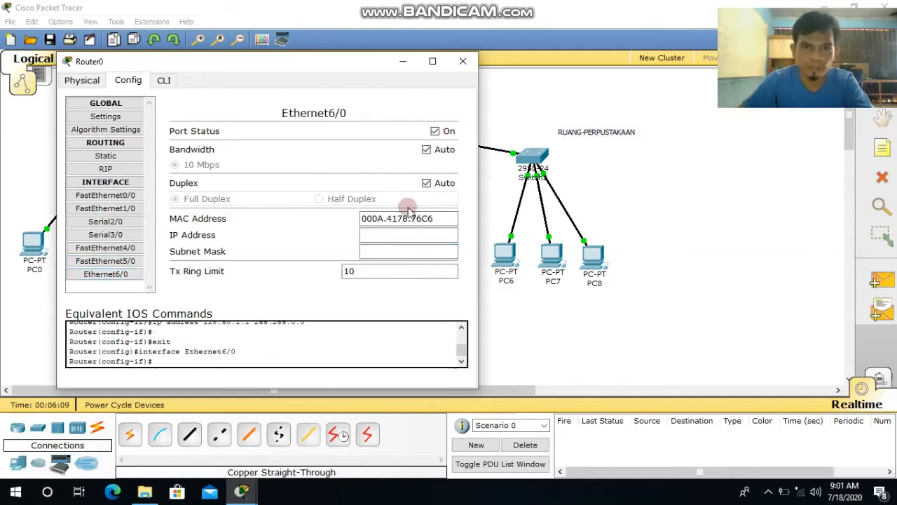
pyautogui.click(396, 235)
pyautogui.write('19')
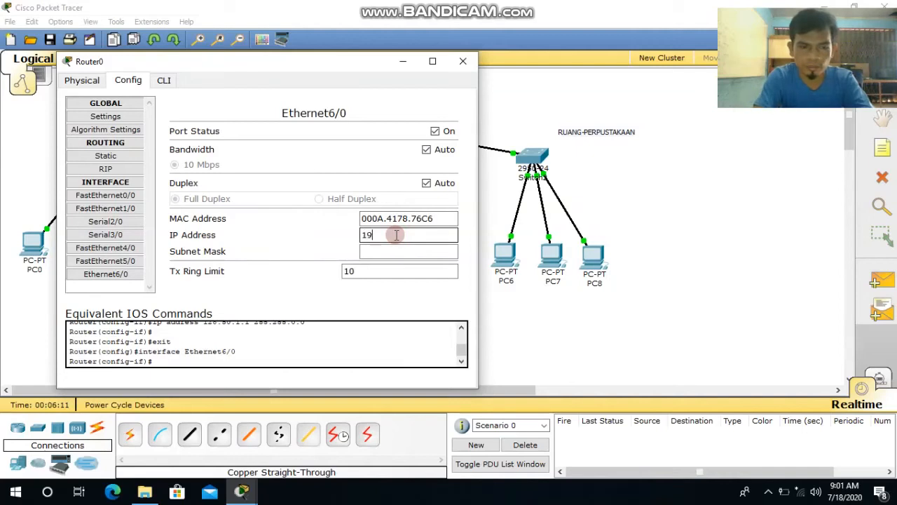
pyautogui.write('2.168')
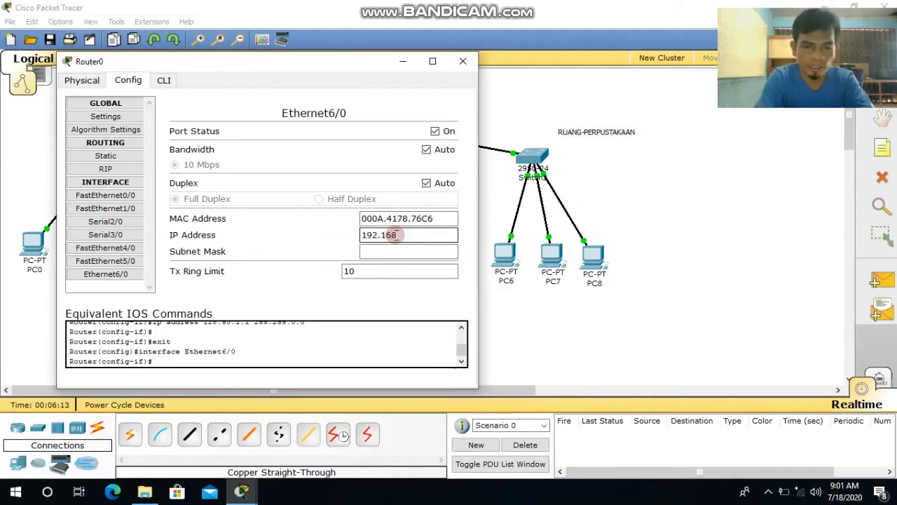
pyautogui.write('.1.1')
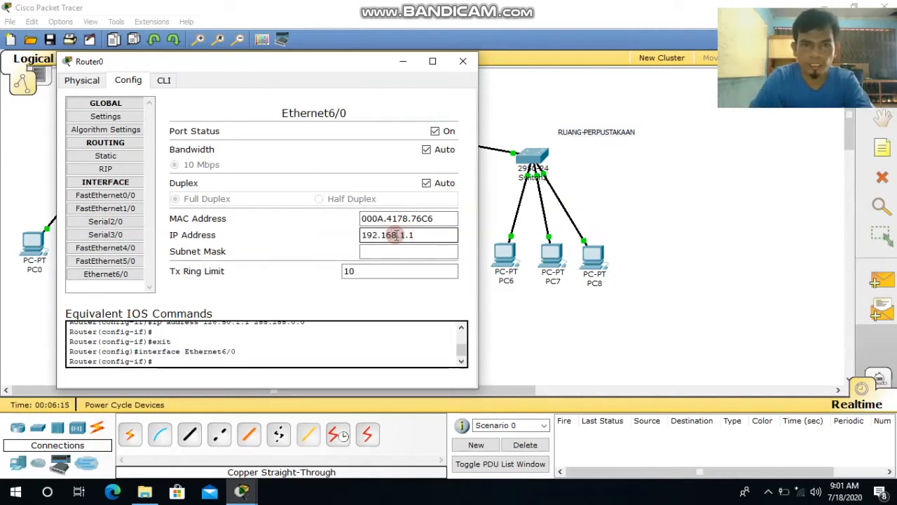
pyautogui.click(369, 251)
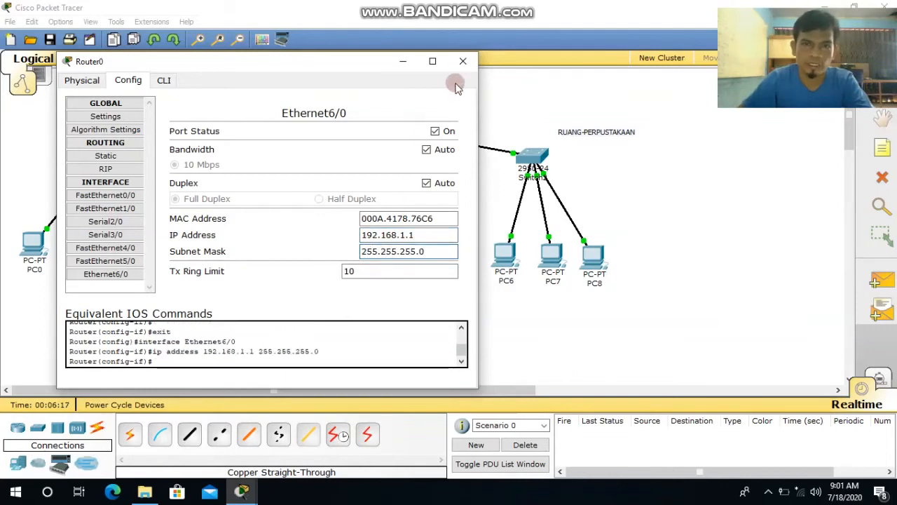
pyautogui.click(462, 61)
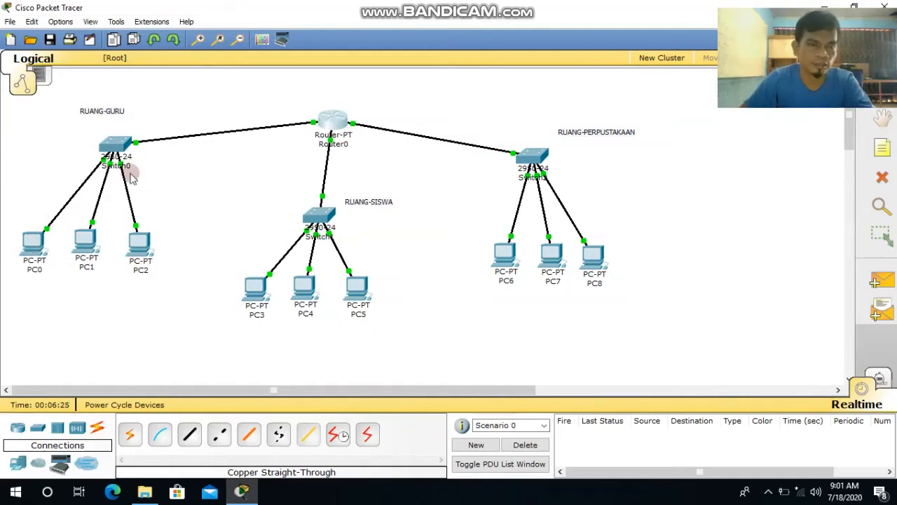
# Step: Add the text note 10.10.10.1 above the link between Switch0 and Router0
pyautogui.click(882, 147)
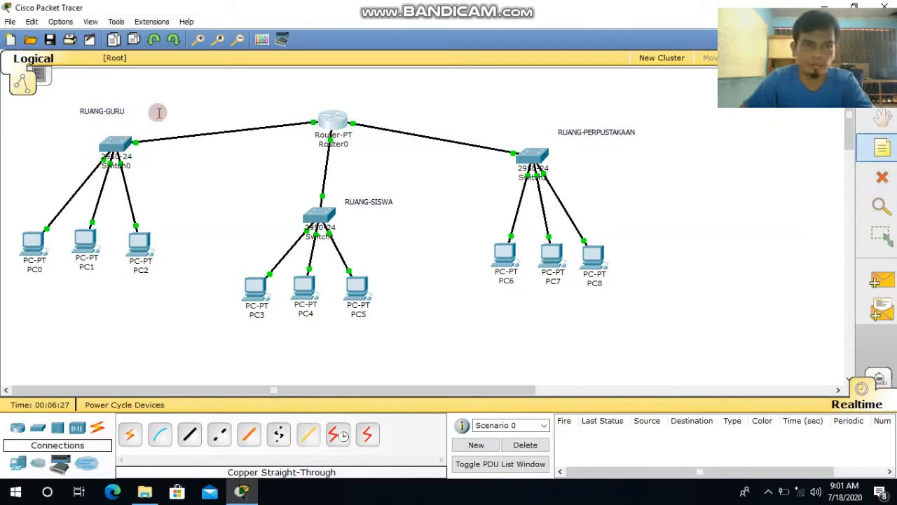
pyautogui.click(223, 112)
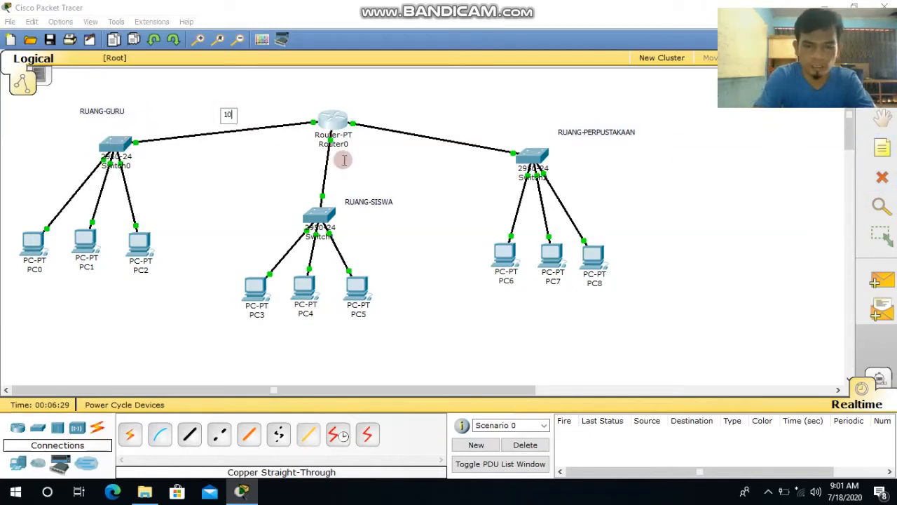
pyautogui.write('10.10.10.1')
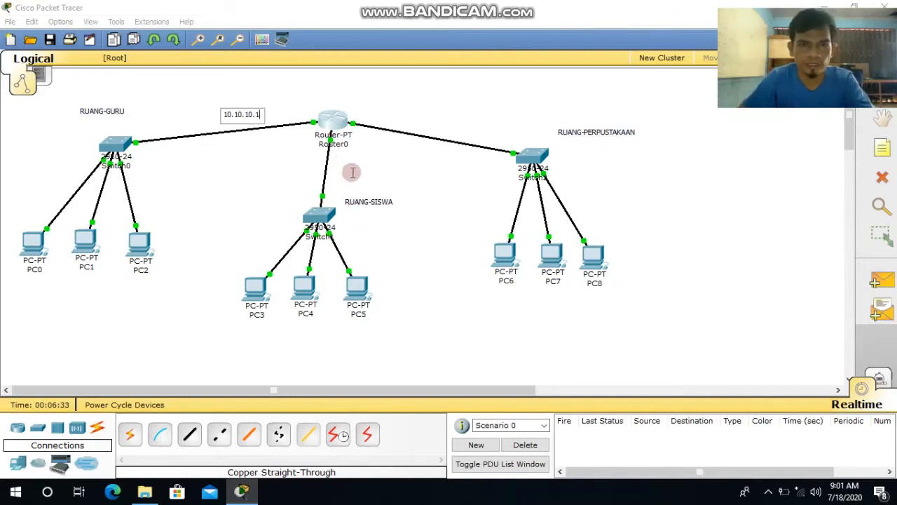
pyautogui.click(351, 171)
# Step: Add the text note 128.50.1.1 beside the link between Router0 and Switch1
pyautogui.click(876, 150)
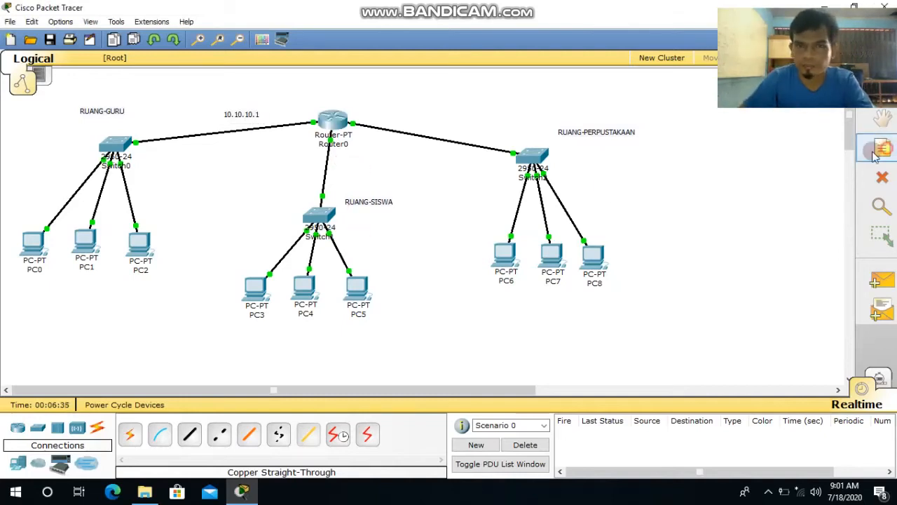
pyautogui.click(338, 172)
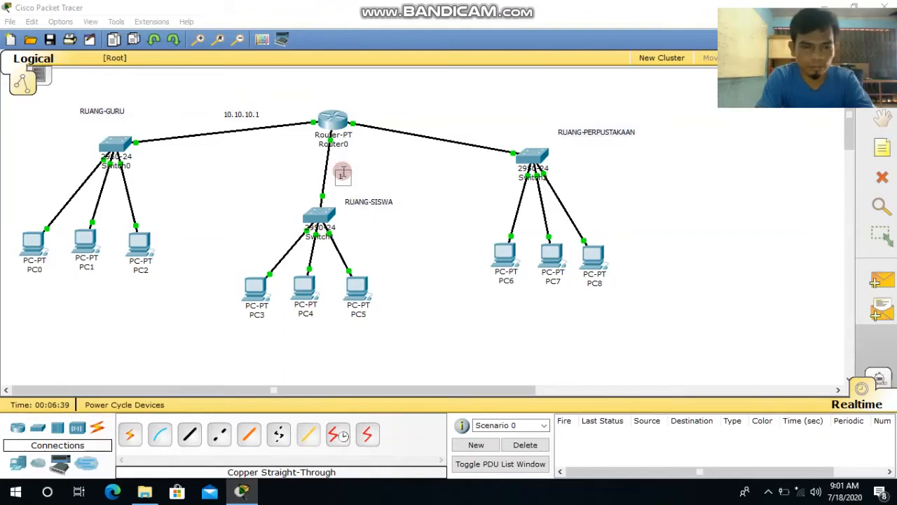
pyautogui.write('10.')
pyautogui.write('50.1.')
pyautogui.write('1')
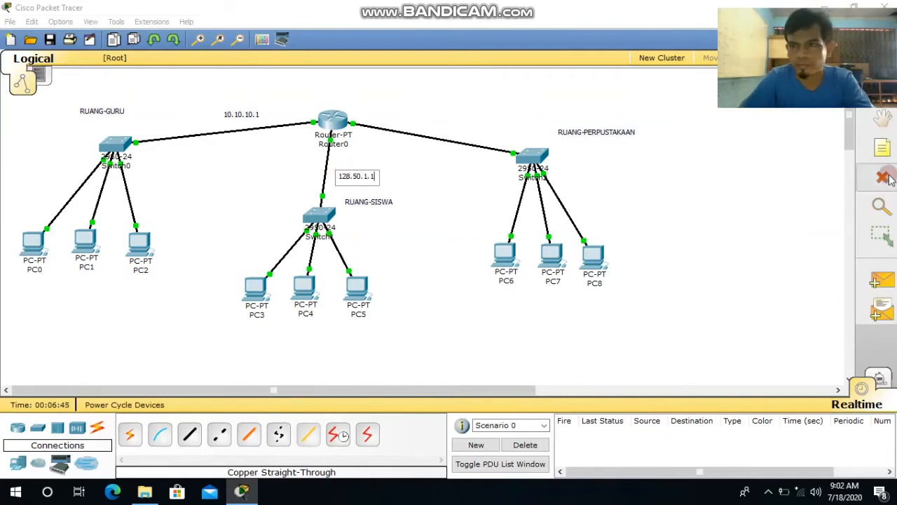
# Step: Add the text note 192.168.1.1 above the Switch2 end of its link to Router0
pyautogui.click(881, 147)
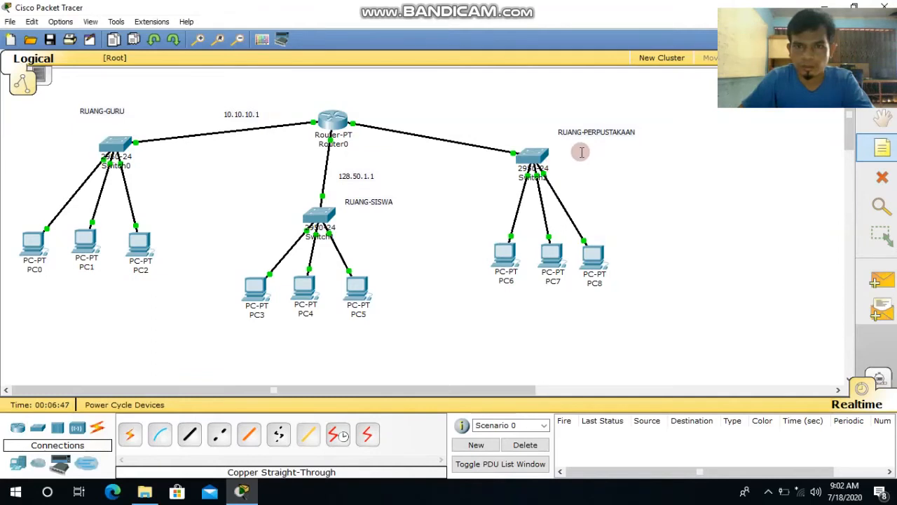
pyautogui.click(502, 128)
pyautogui.write('192.16')
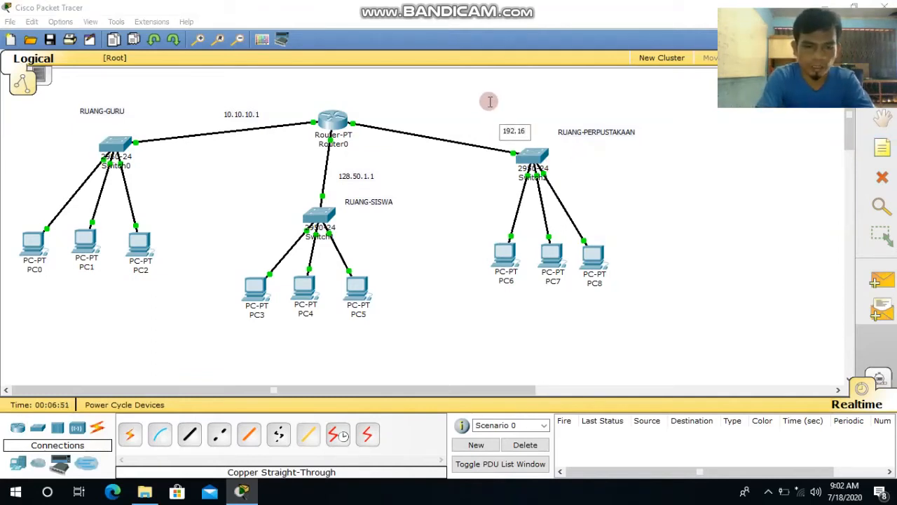
pyautogui.write('8.1.1')
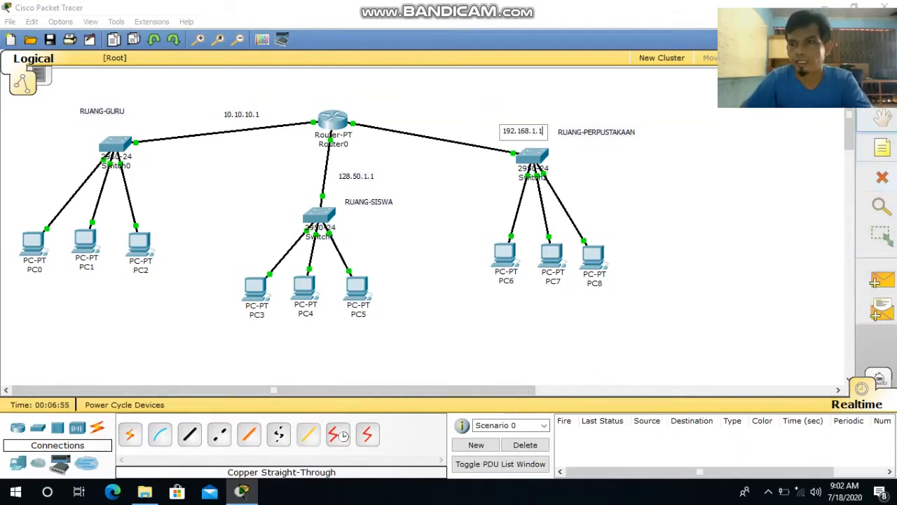
pyautogui.click(817, 147)
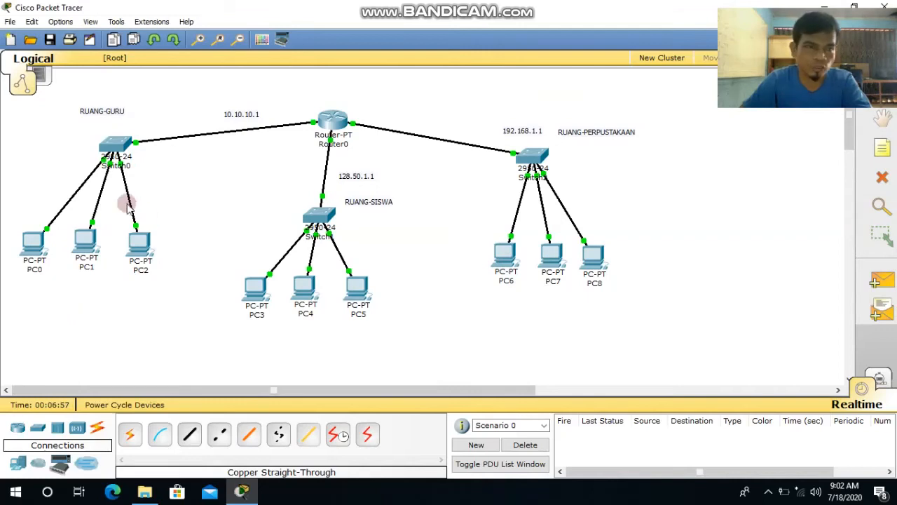
# Step: Give PC0 the static IP address 10.10.10.2 with subnet mask 255.0.0.0
pyautogui.click(34, 245)
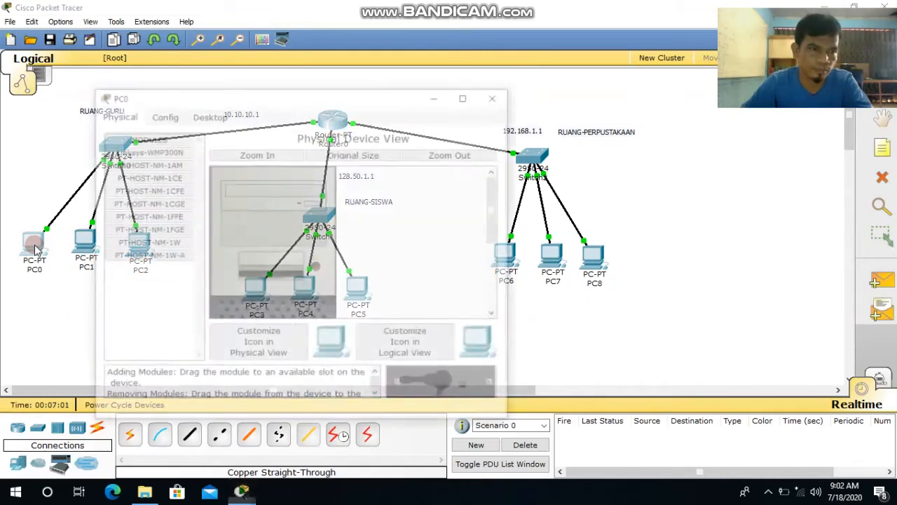
pyautogui.click(212, 116)
pyautogui.click(154, 197)
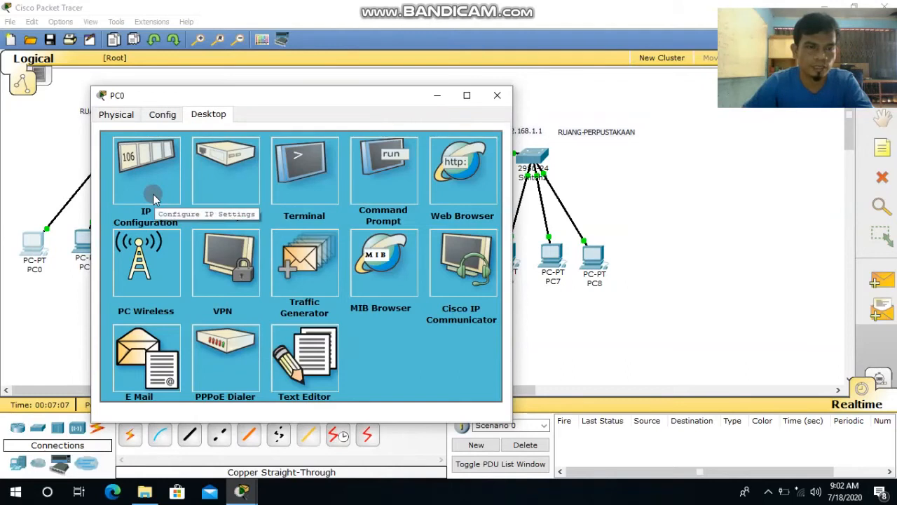
pyautogui.click(154, 197)
pyautogui.click(233, 236)
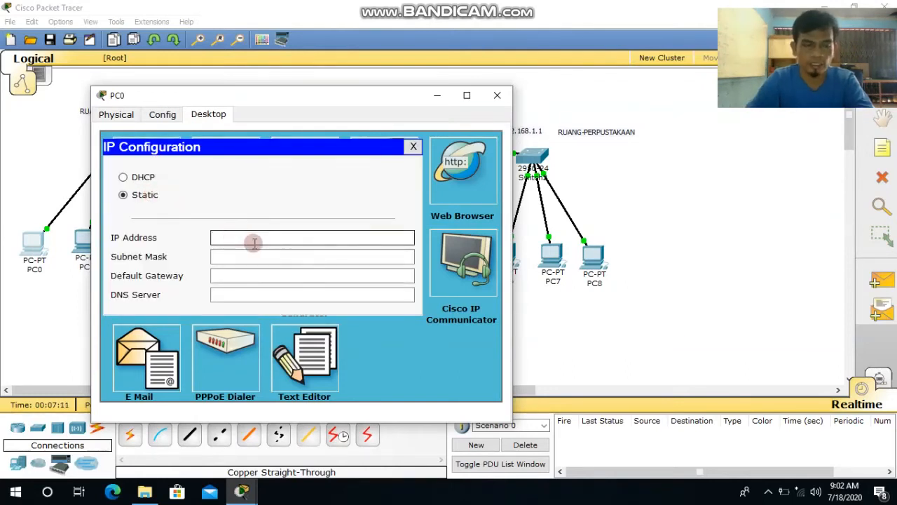
pyautogui.moveTo(344, 96); pyautogui.dragTo(379, 223)
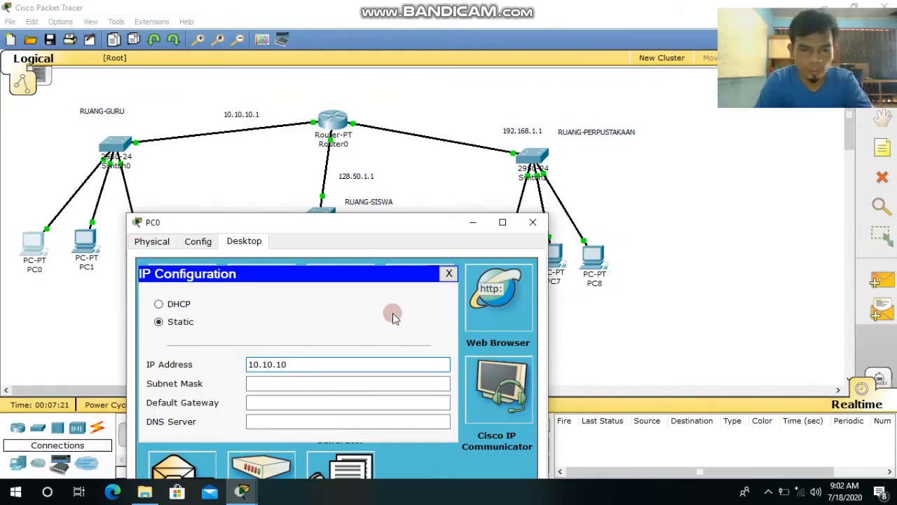
pyautogui.write('2')
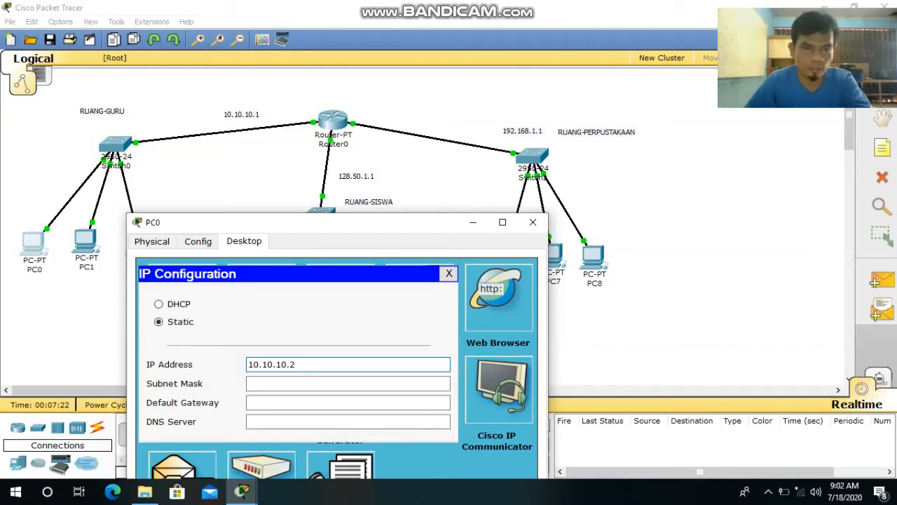
pyautogui.click(294, 383)
pyautogui.click(305, 403)
# Step: Set PC0's default gateway to 10.10.10.1, select that address for reuse, and close PC0's configuration
pyautogui.moveTo(310, 364); pyautogui.dragTo(250, 364)
pyautogui.hotkey('ctrl', 'c')
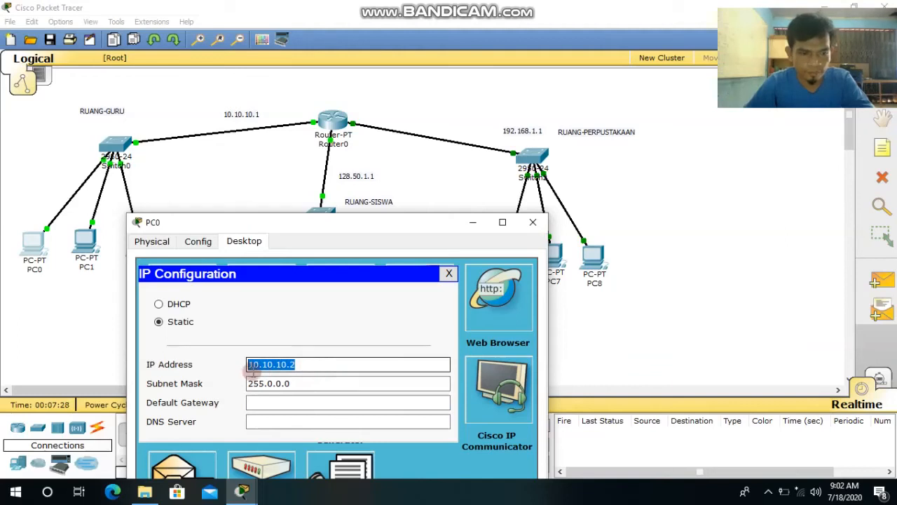
pyautogui.click(298, 402)
pyautogui.hotkey('ctrl', 'v')
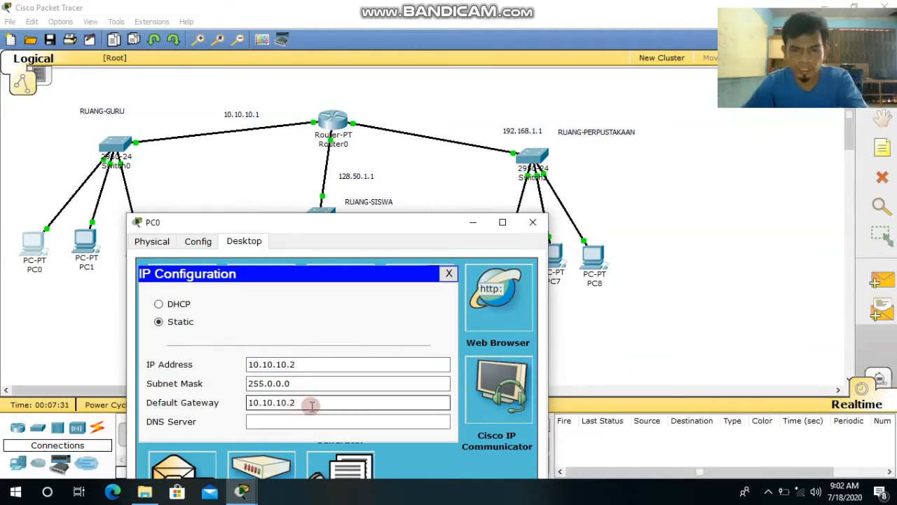
pyautogui.press('BackSpace')
pyautogui.write('1')
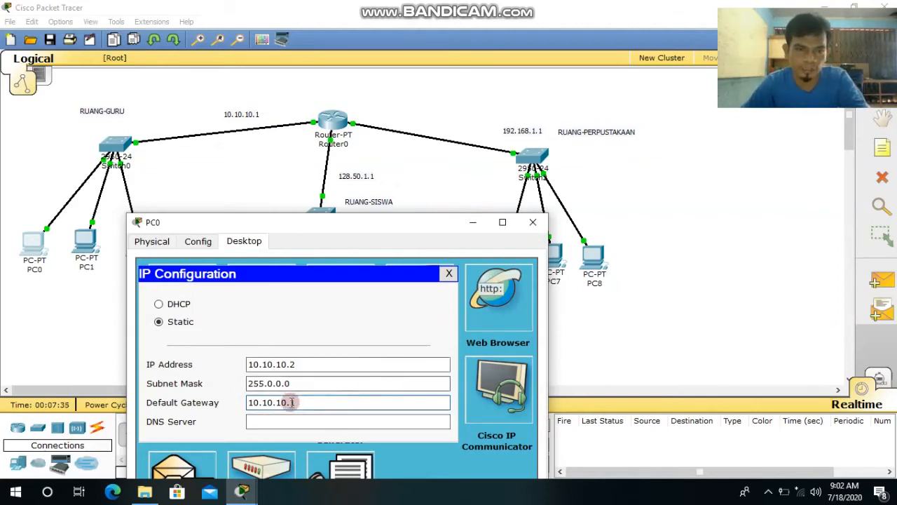
pyautogui.moveTo(311, 401); pyautogui.dragTo(233, 416)
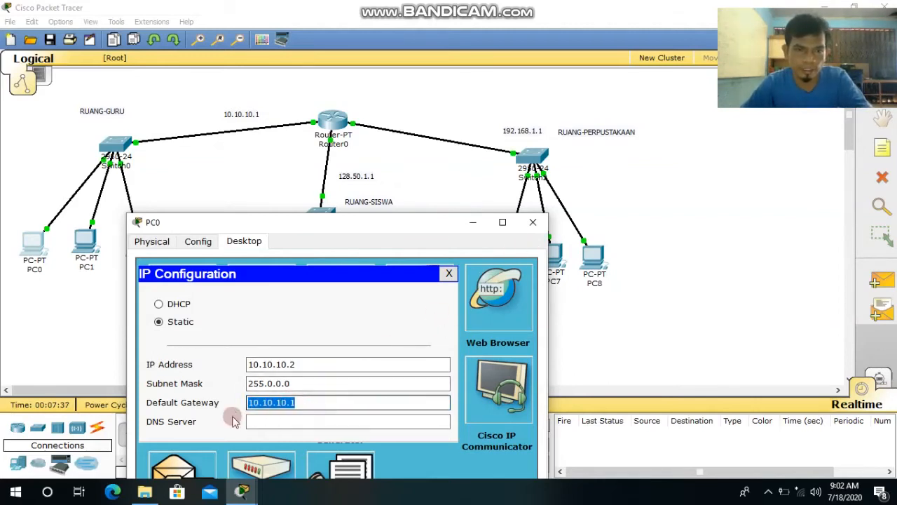
pyautogui.click(532, 229)
# Step: Configure PC1 with static IP address 10.10.10.3, subnet mask 255.0.0.0 and default gateway 10.10.10.1, and close its configuration
pyautogui.click(87, 240)
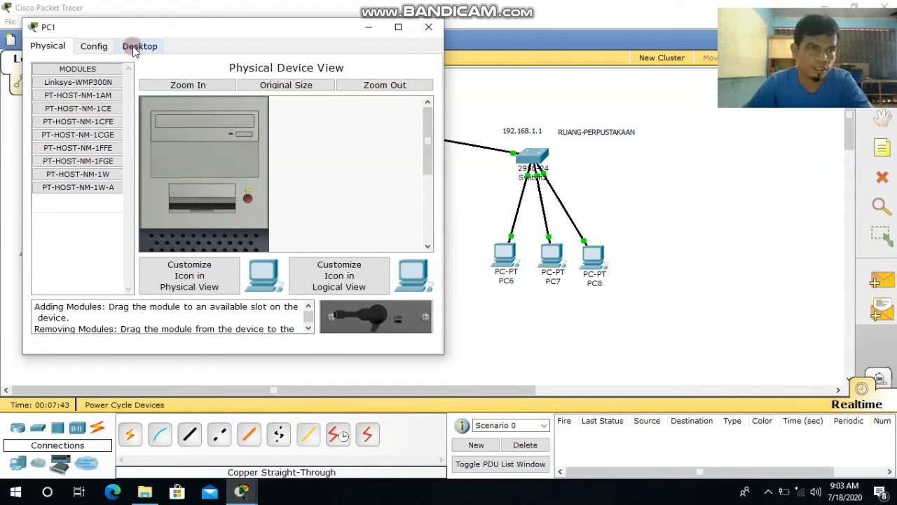
pyautogui.click(135, 49)
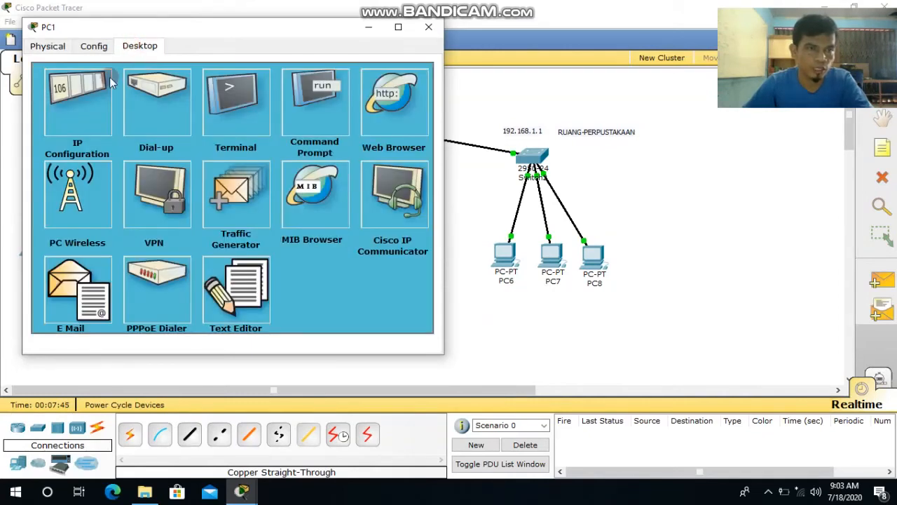
pyautogui.click(82, 114)
pyautogui.click(149, 168)
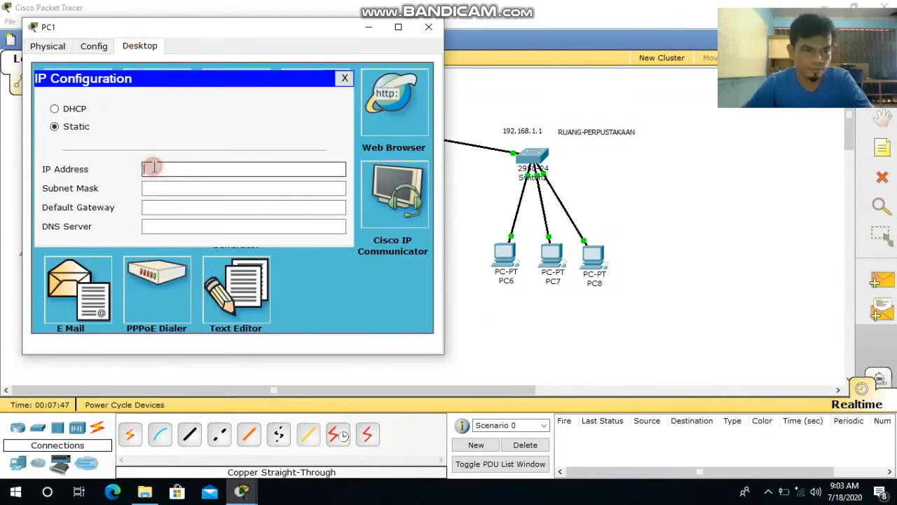
pyautogui.write('10.10.10.1')
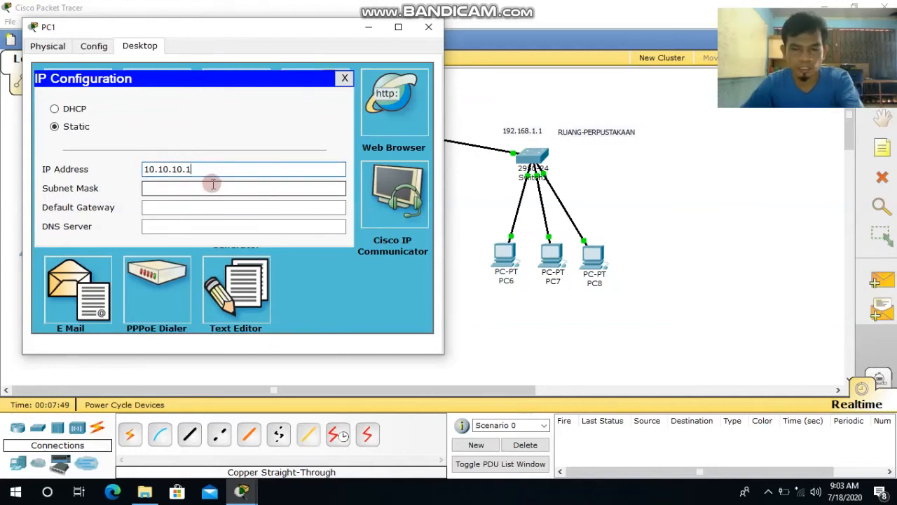
pyautogui.write('3')
pyautogui.click(196, 189)
pyautogui.click(194, 204)
pyautogui.write('10.10.10.1')
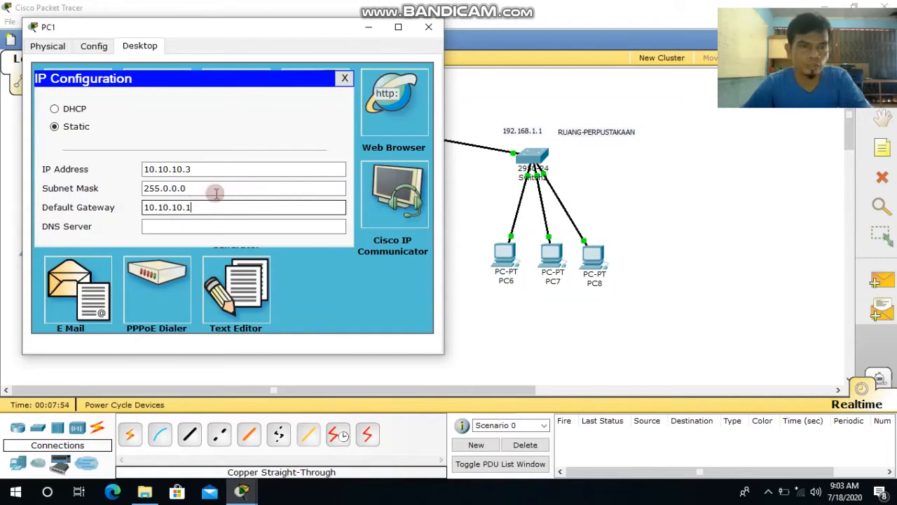
pyautogui.click(429, 31)
# Step: Give PC2 the static IP address 10.10.10.4 with subnet mask 255.0.0.0, and close its configuration
pyautogui.click(143, 249)
pyautogui.click(175, 82)
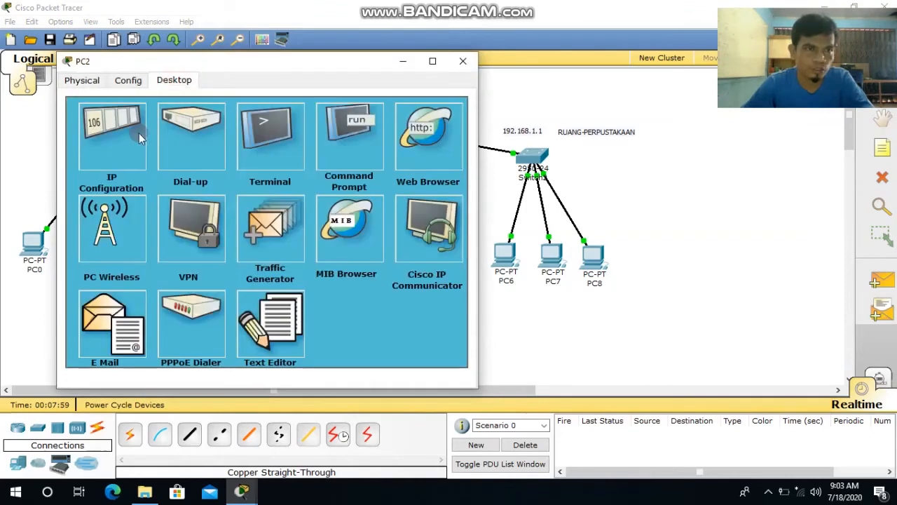
pyautogui.click(139, 133)
pyautogui.click(210, 202)
pyautogui.write('10.10.10.14')
pyautogui.click(202, 222)
pyautogui.click(203, 243)
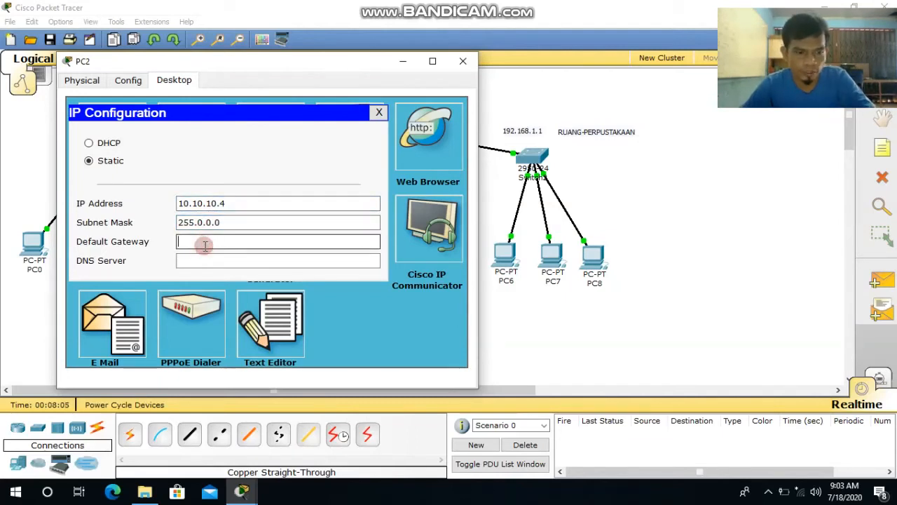
pyautogui.click(462, 61)
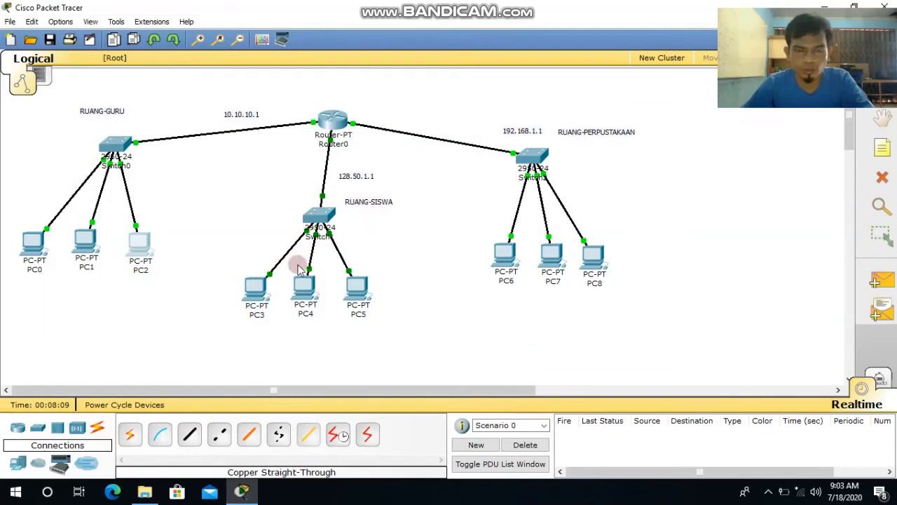
# Step: Configure PC3 with static IP address 128.50.1.2, subnet mask 255.255.0.0 and default gateway 128.50.1.1, and close its configuration
pyautogui.click(257, 293)
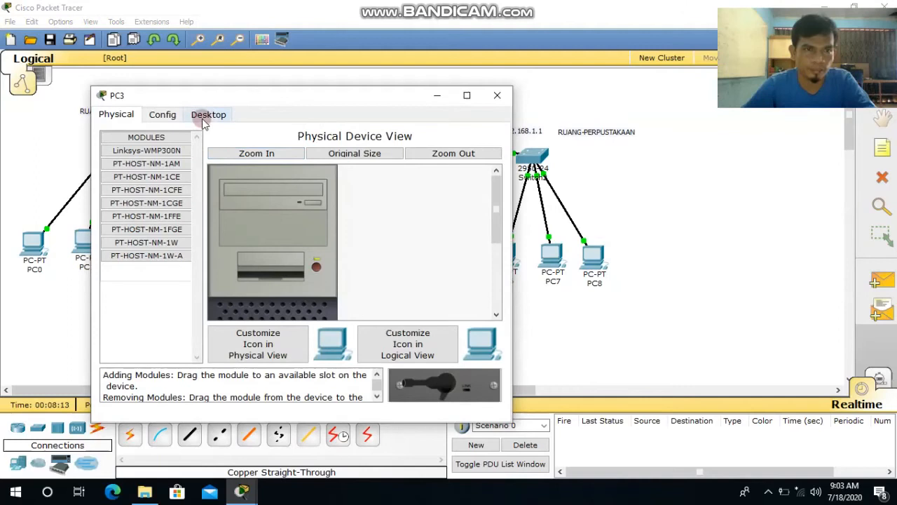
pyautogui.click(208, 117)
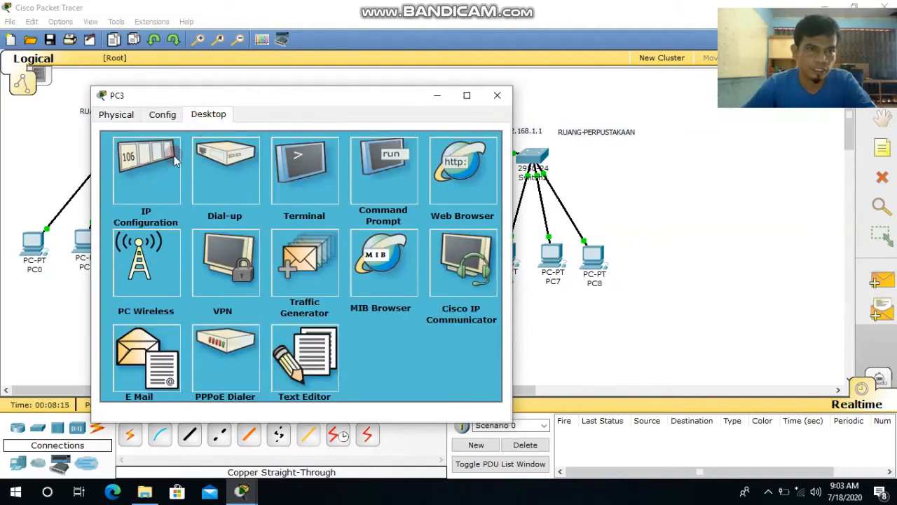
pyautogui.click(153, 172)
pyautogui.click(227, 237)
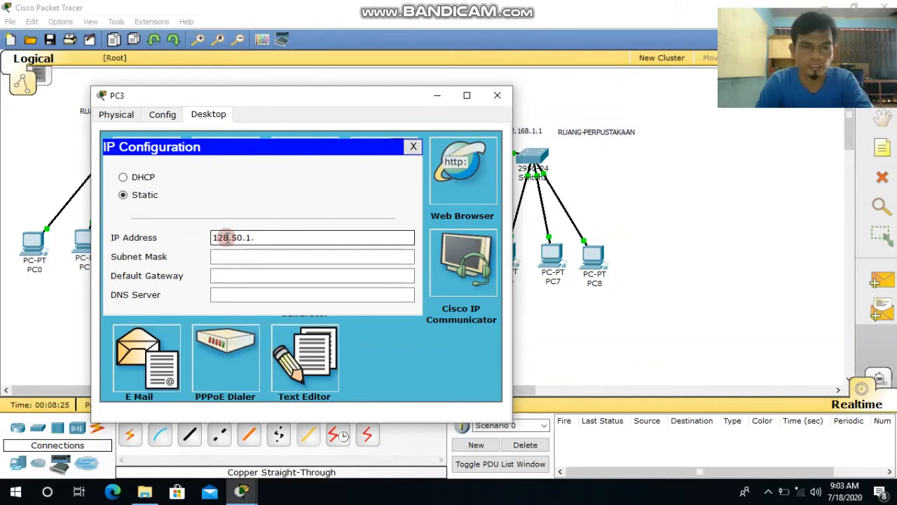
pyautogui.write('2')
pyautogui.click(266, 256)
pyautogui.click(250, 278)
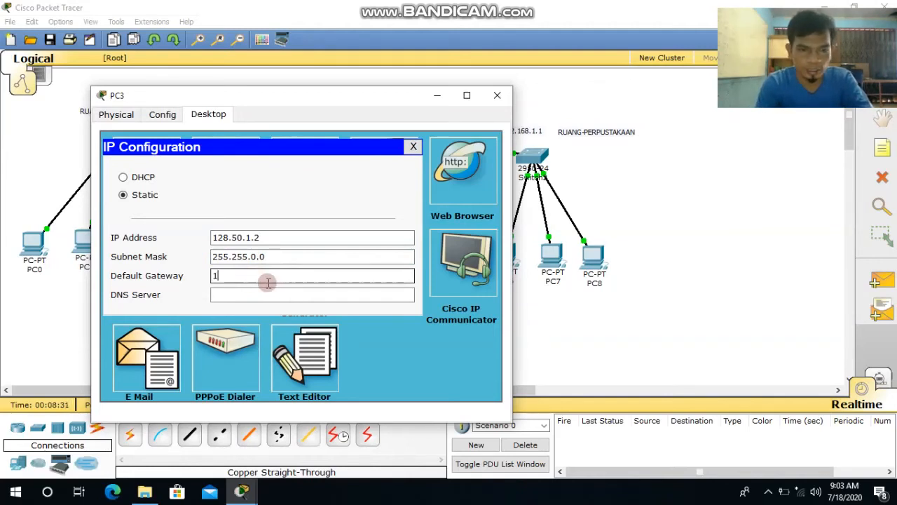
pyautogui.write('8.50.1.1')
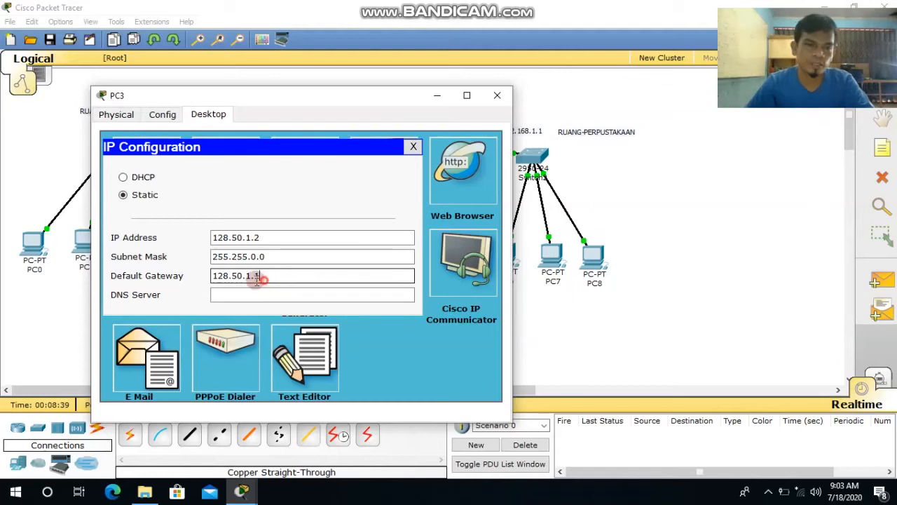
pyautogui.moveTo(258, 276); pyautogui.dragTo(206, 284)
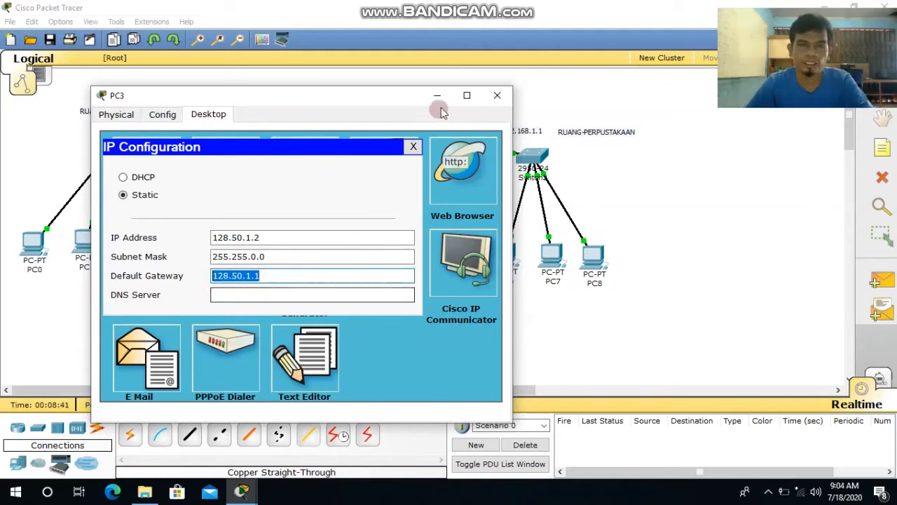
pyautogui.click(498, 96)
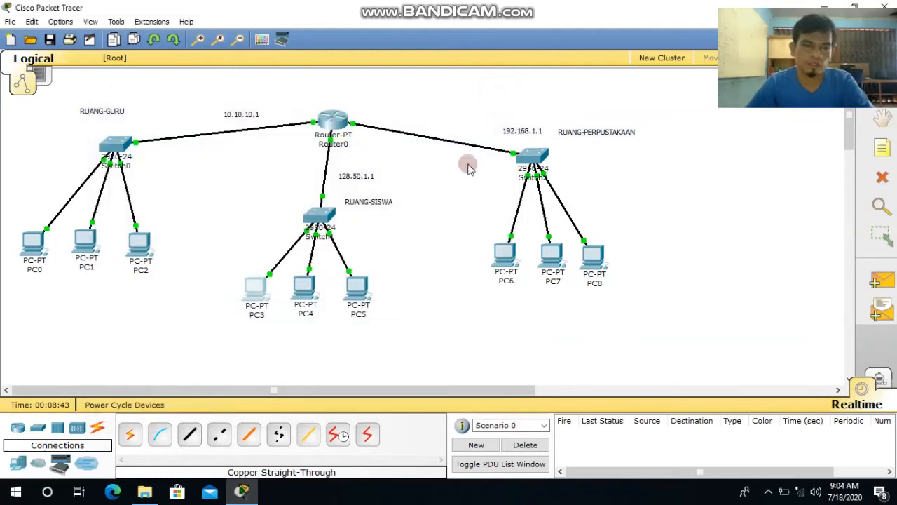
# Step: Configure PC4 with static IP address 128.50.1.3, subnet mask 255.255.0.0 and default gateway 128.50.1.1, and close its configuration
pyautogui.click(305, 287)
pyautogui.click(137, 45)
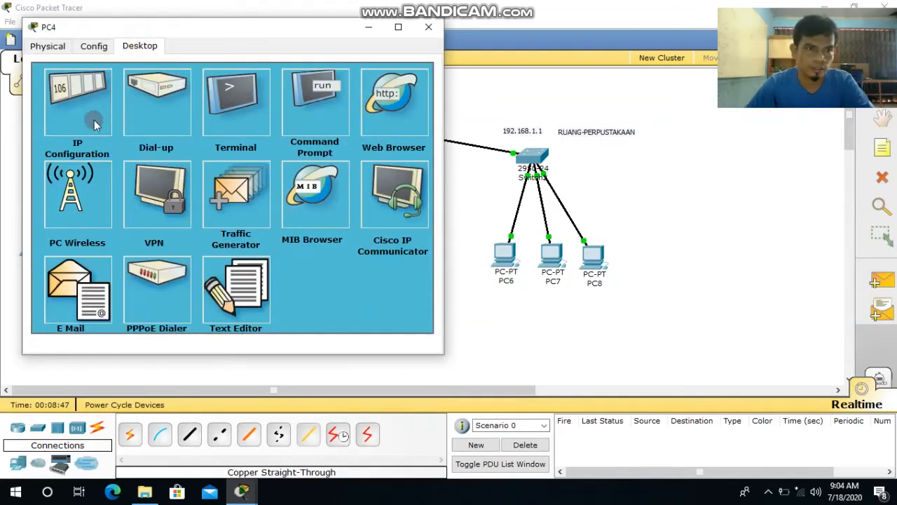
pyautogui.click(87, 112)
pyautogui.click(180, 170)
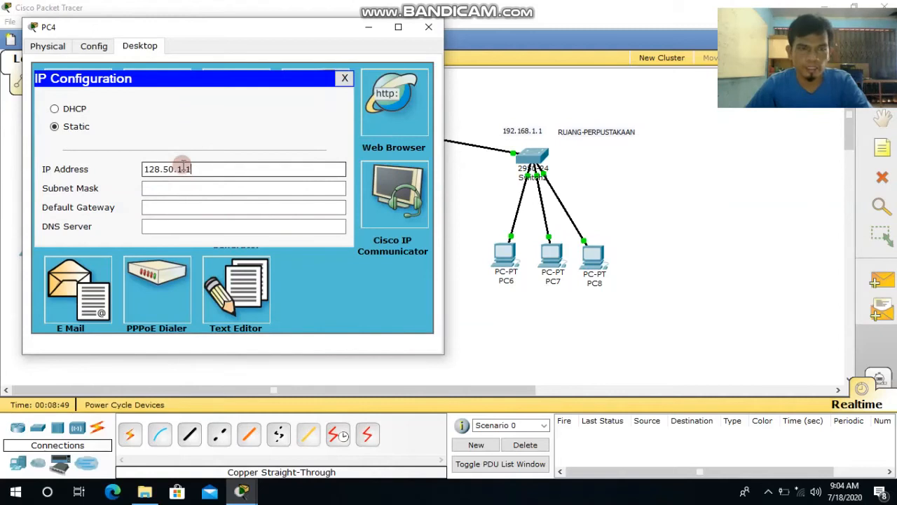
pyautogui.write('128.50.1.3')
pyautogui.click(176, 188)
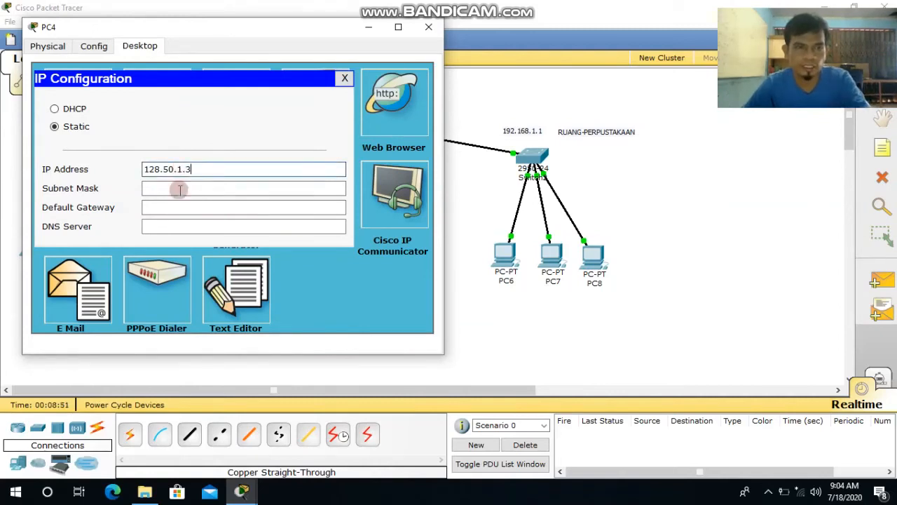
pyautogui.write('255.255.0.0')
pyautogui.click(186, 207)
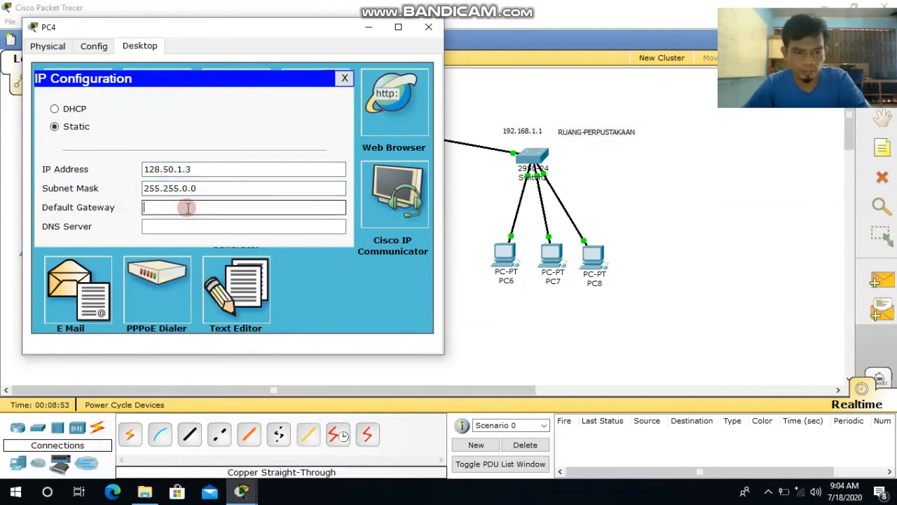
pyautogui.write('128.50.1.1')
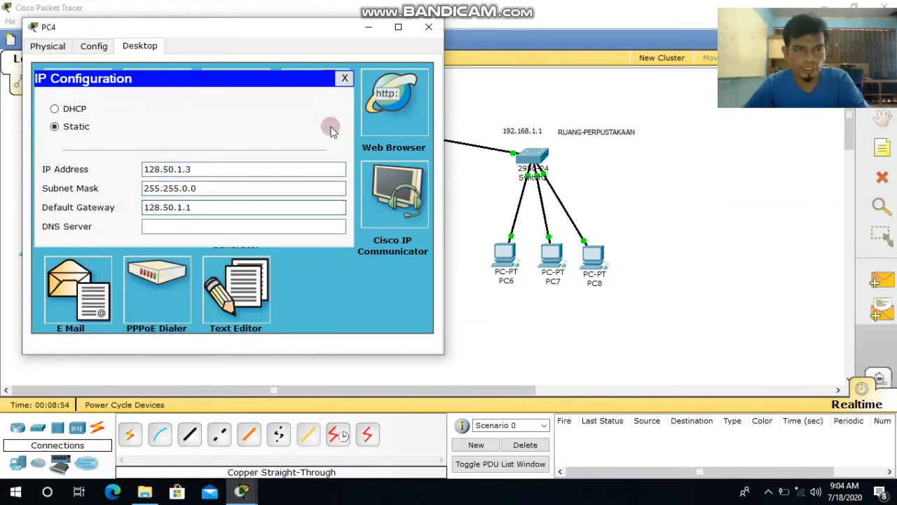
pyautogui.click(434, 29)
# Step: Configure PC5 with static IP address 128.50.1.4, subnet mask 255.255.0.0 and default gateway 128.50.1.1, and close its configuration
pyautogui.click(357, 287)
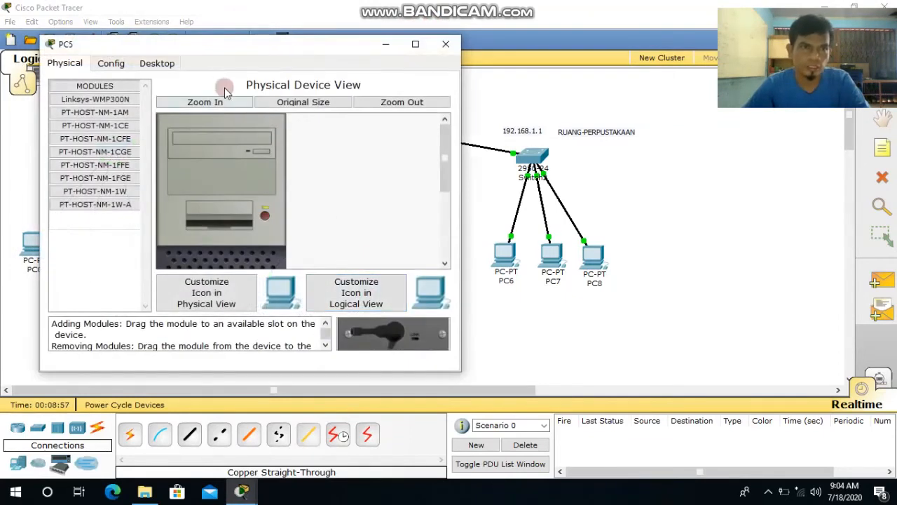
pyautogui.click(157, 63)
pyautogui.click(70, 146)
pyautogui.click(203, 182)
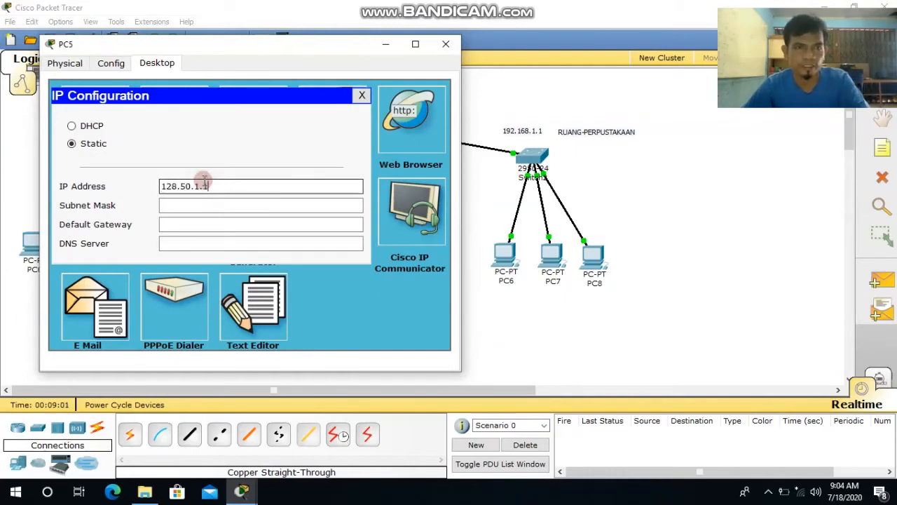
pyautogui.write('128.50.1.4')
pyautogui.click(198, 203)
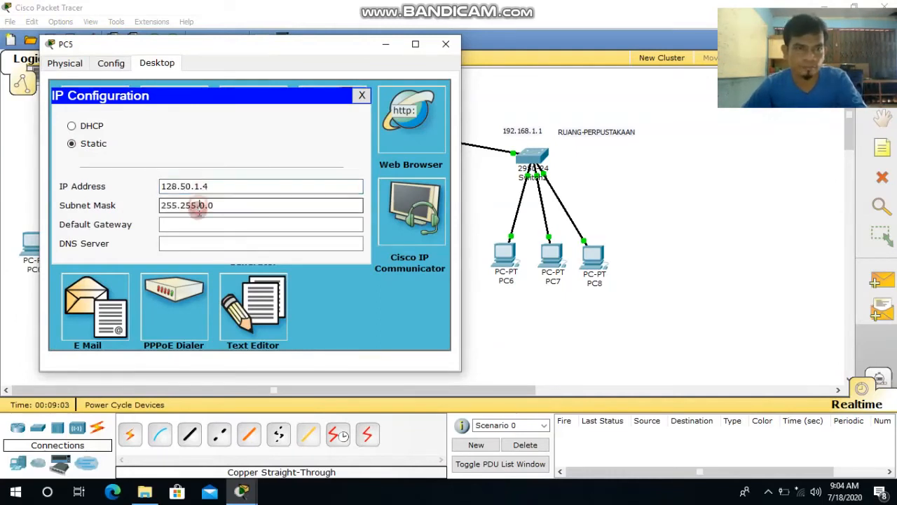
pyautogui.click(216, 228)
pyautogui.write('128.50.1.1')
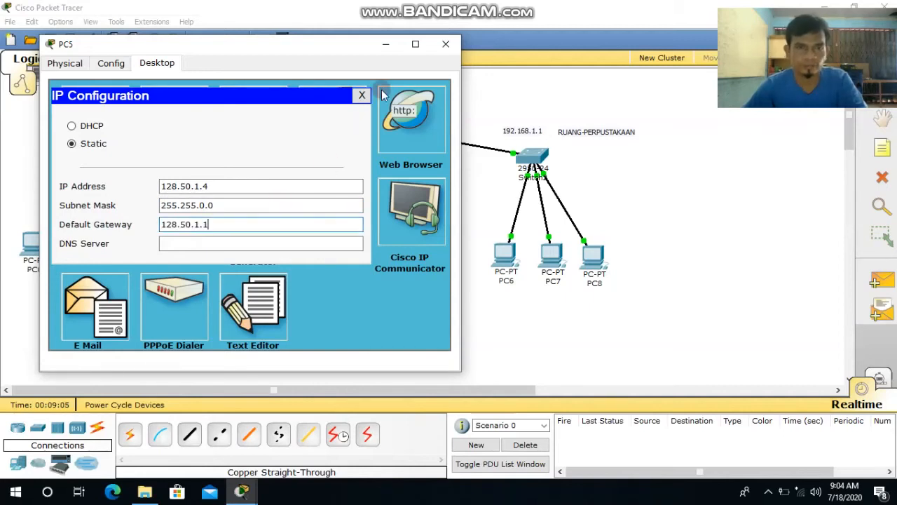
pyautogui.click(446, 44)
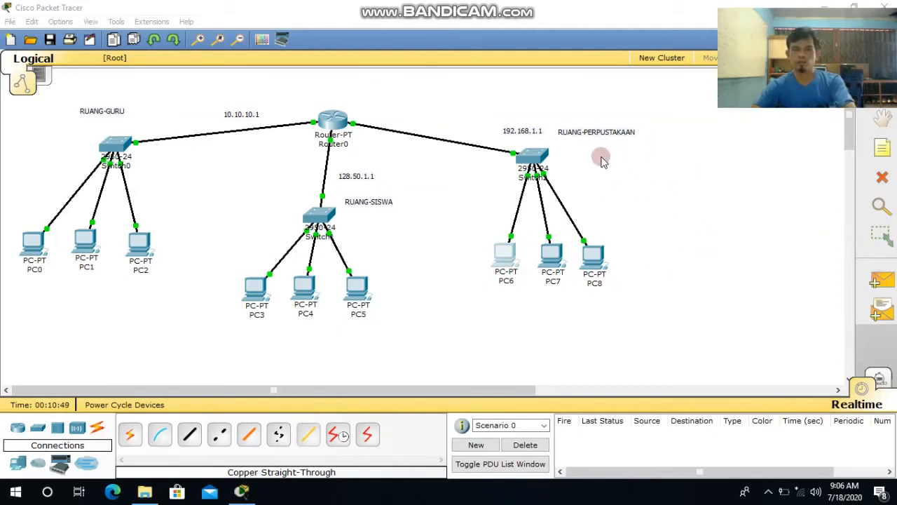
# Step: Configure PC6 with static IP address 192.168.1.2, subnet mask 255.255.255.0 and default gateway 192.168.1.1, and close its configuration
pyautogui.click(504, 257)
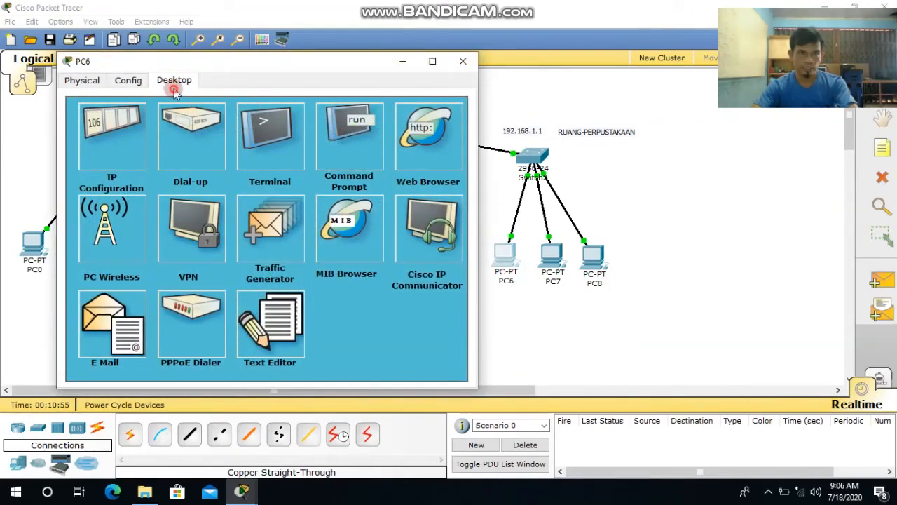
pyautogui.click(100, 148)
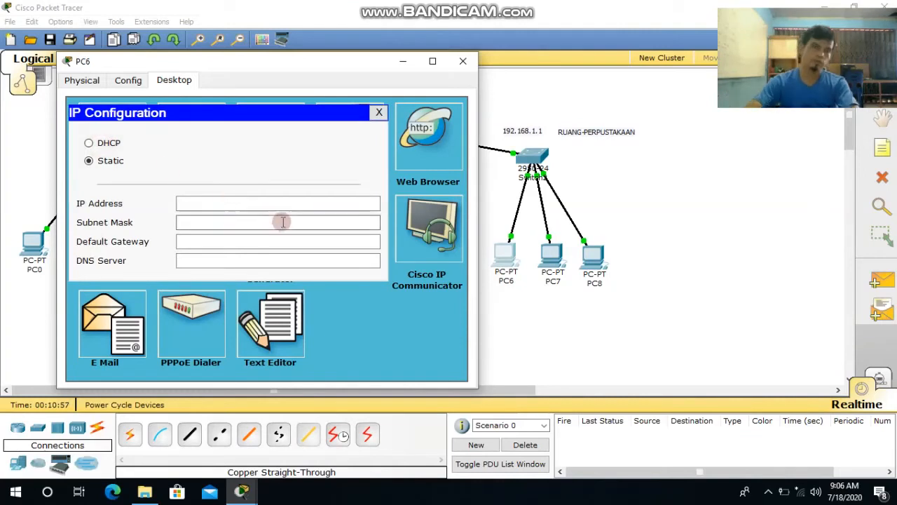
pyautogui.click(286, 204)
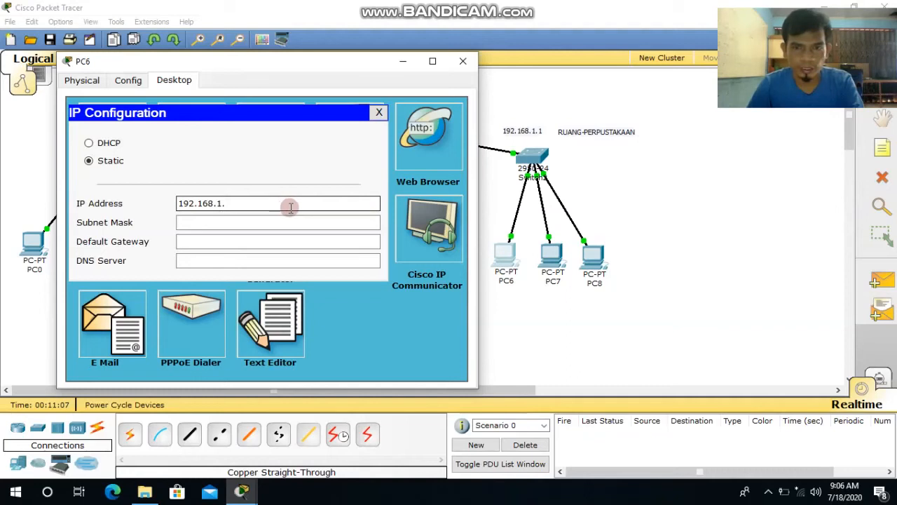
pyautogui.write('2')
pyautogui.click(280, 222)
pyautogui.click(281, 240)
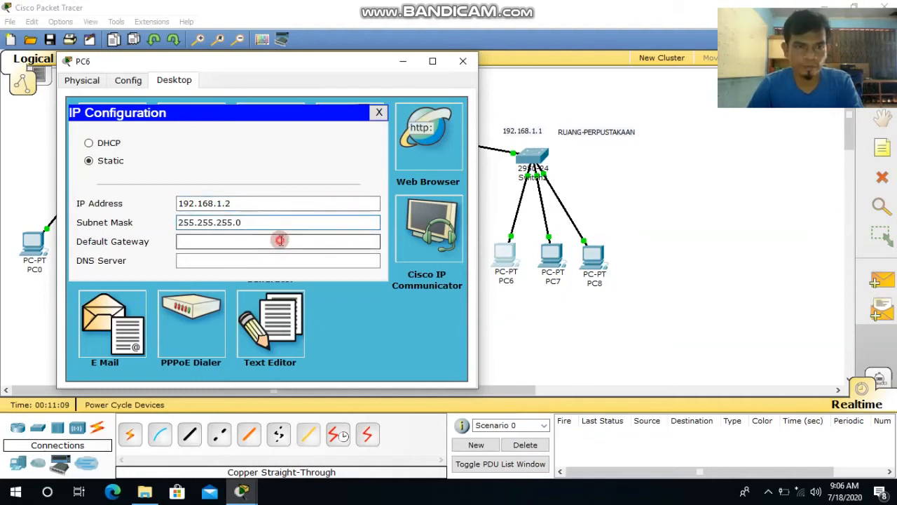
pyautogui.write('1')
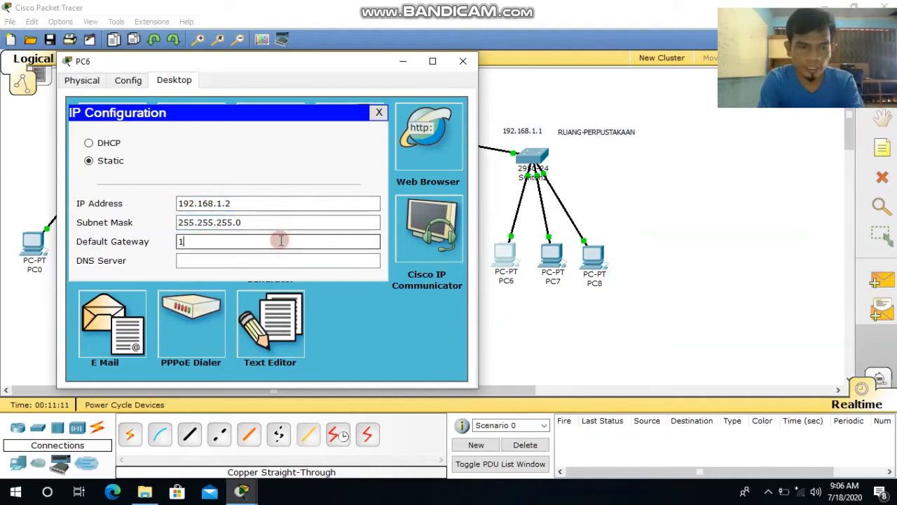
pyautogui.write('92.16')
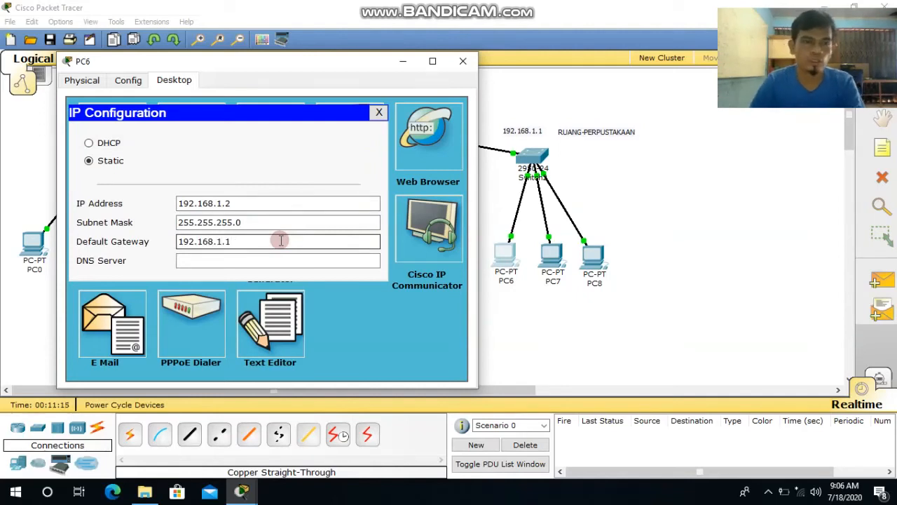
pyautogui.write('8.1.1')
pyautogui.moveTo(242, 241); pyautogui.dragTo(177, 242)
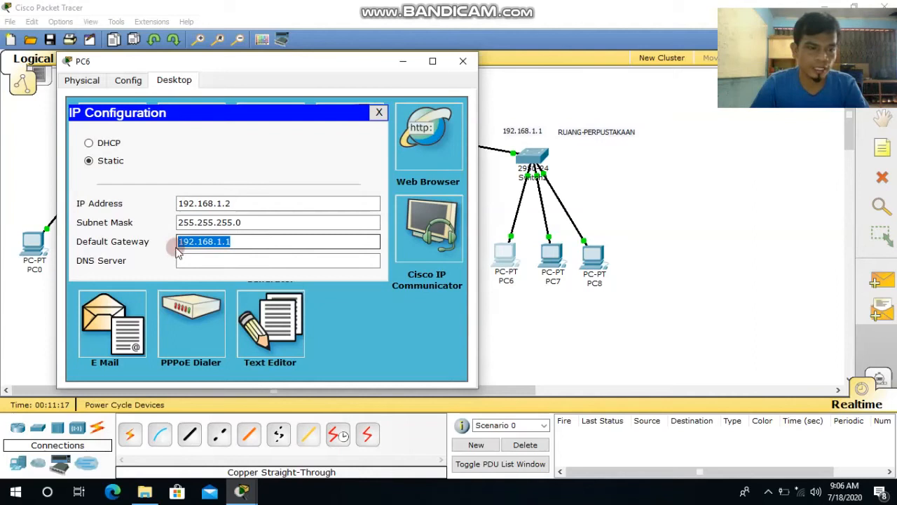
pyautogui.click(463, 61)
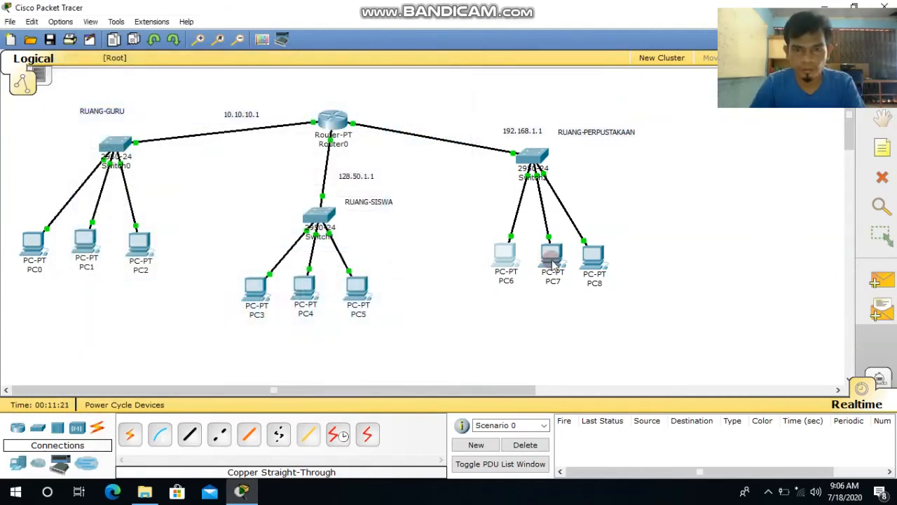
# Step: Configure PC7 with static IP address 192.168.1.3, subnet mask 255.255.255.0 and default gateway 192.168.1.1, and close its configuration
pyautogui.click(552, 258)
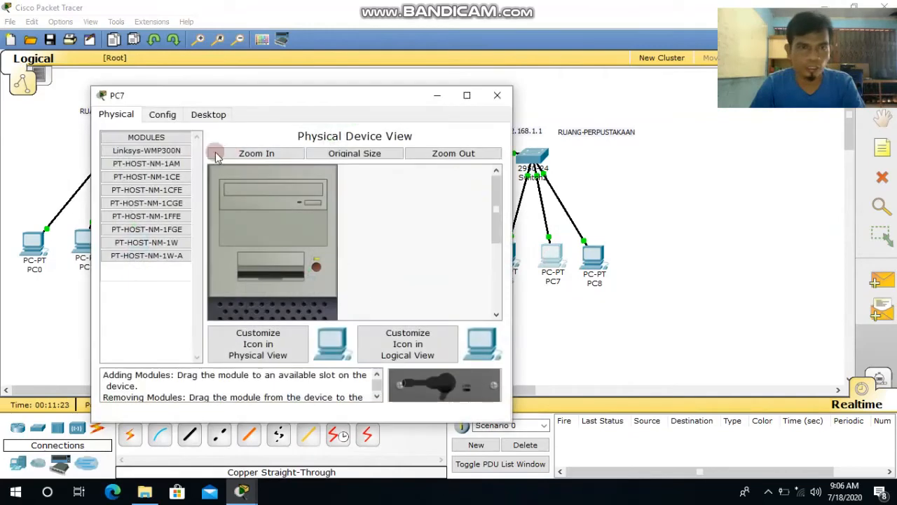
pyautogui.click(210, 115)
pyautogui.click(159, 168)
pyautogui.click(232, 236)
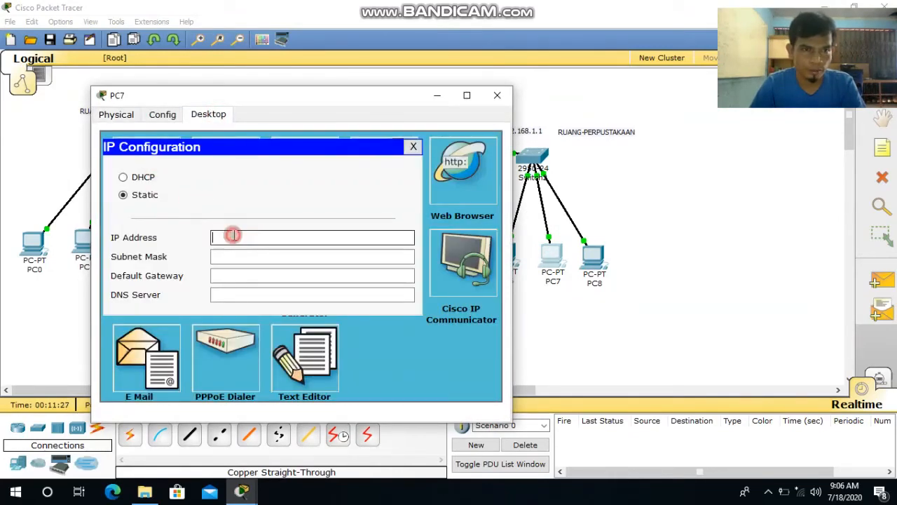
pyautogui.write('192.168.1.1')
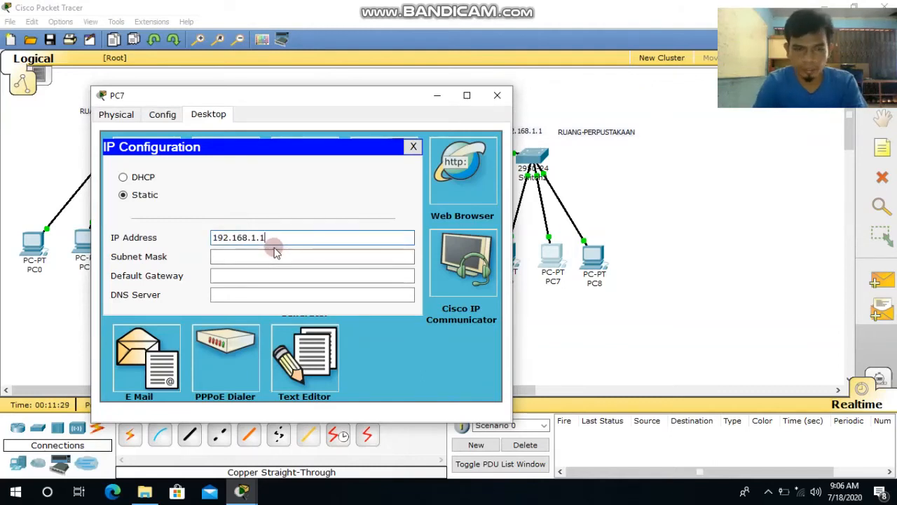
pyautogui.write('3')
pyautogui.click(253, 256)
pyautogui.click(279, 278)
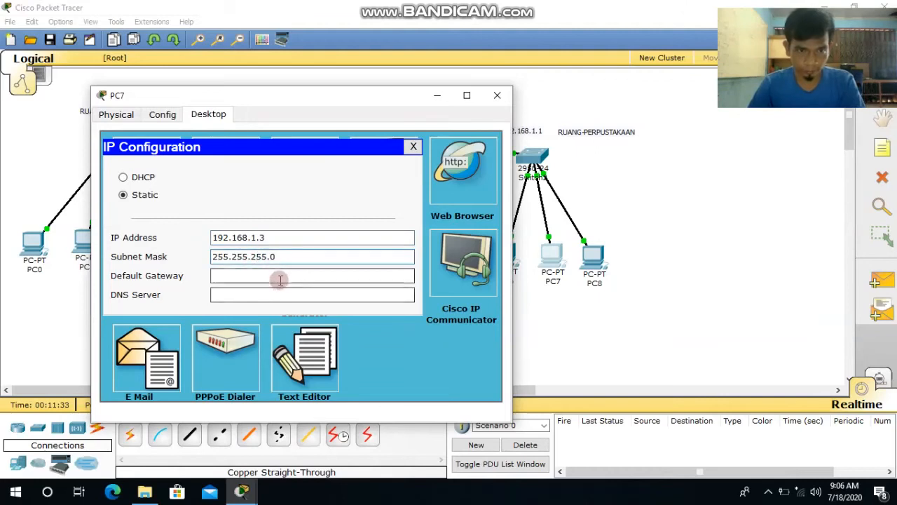
pyautogui.write('192.168.1.1')
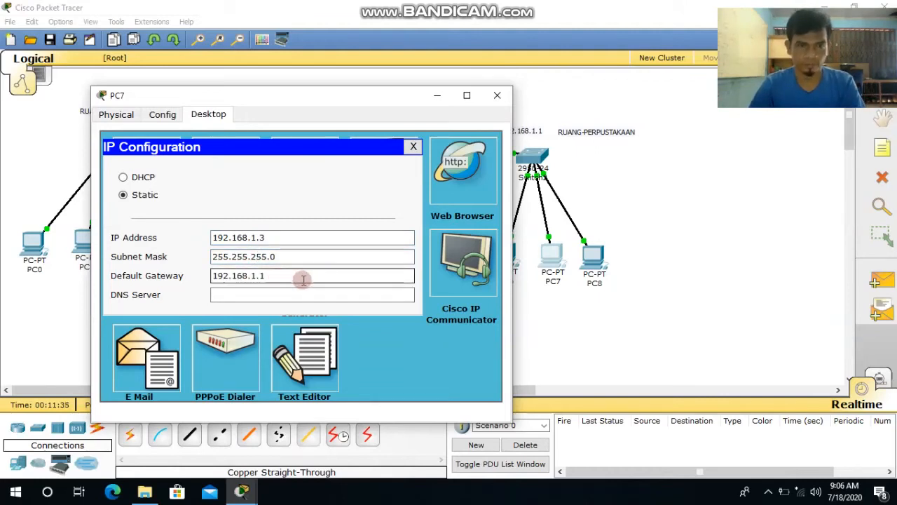
pyautogui.click(497, 95)
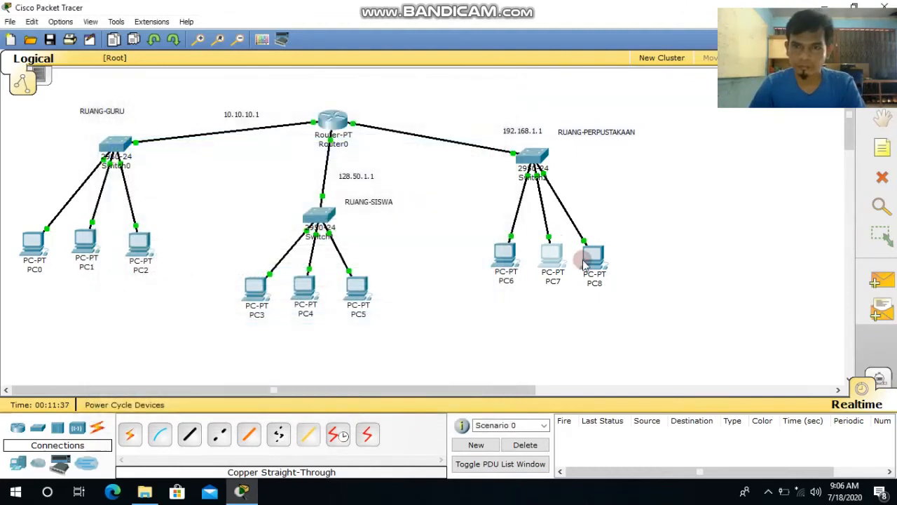
# Step: Configure PC8 with static IP address 192.168.1.4, subnet mask 255.255.255.0 and default gateway 192.168.1.1, and close its configuration
pyautogui.click(593, 257)
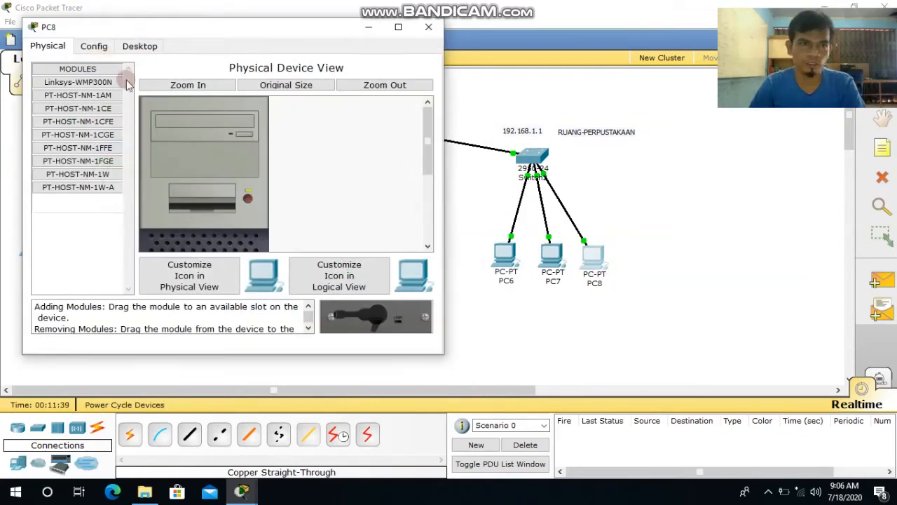
pyautogui.click(140, 45)
pyautogui.click(105, 103)
pyautogui.click(194, 170)
pyautogui.write('192.168.1.1')
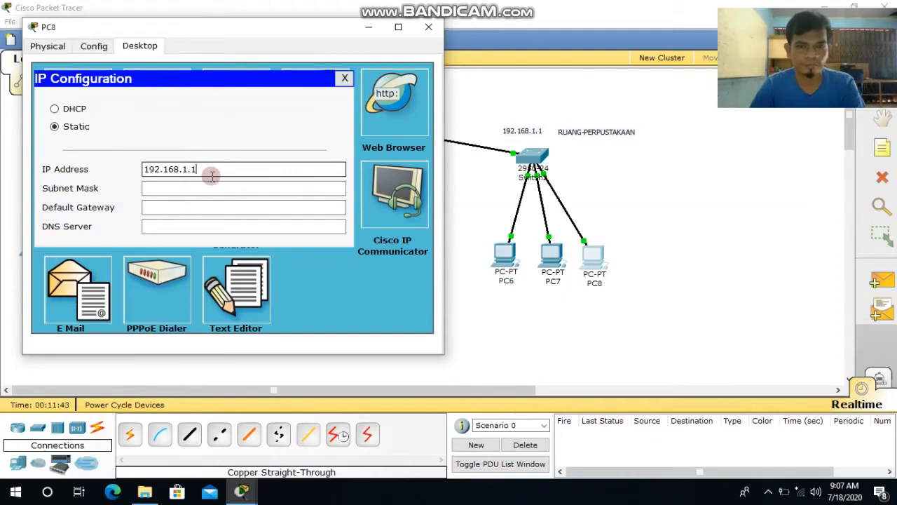
pyautogui.write('4')
pyautogui.click(211, 188)
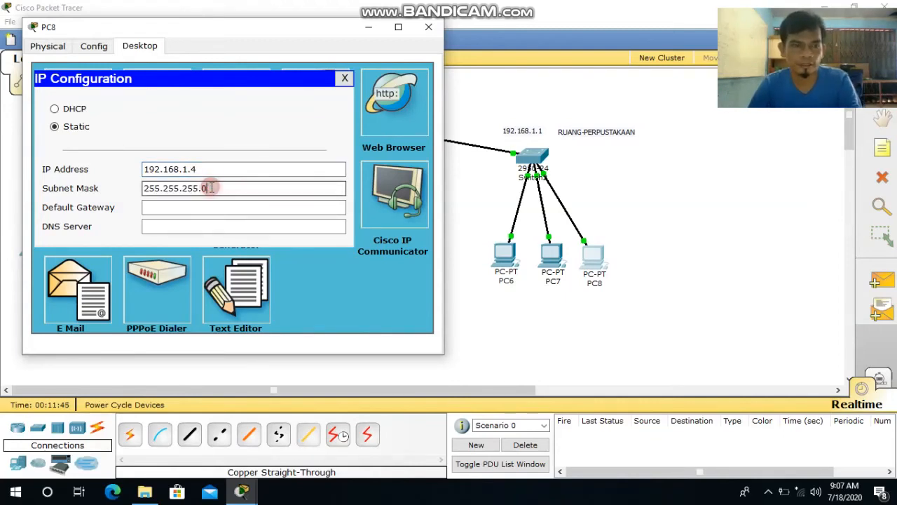
pyautogui.click(210, 205)
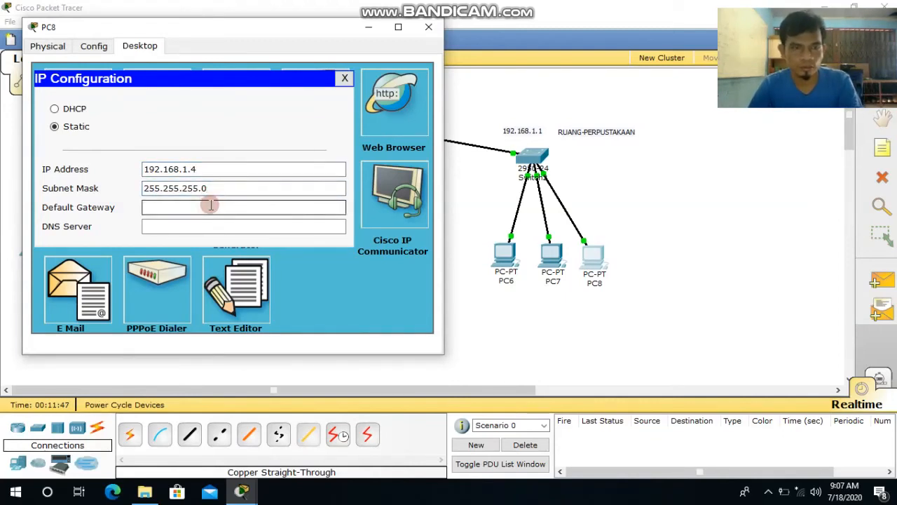
pyautogui.write('192.168.1.1')
pyautogui.click(428, 27)
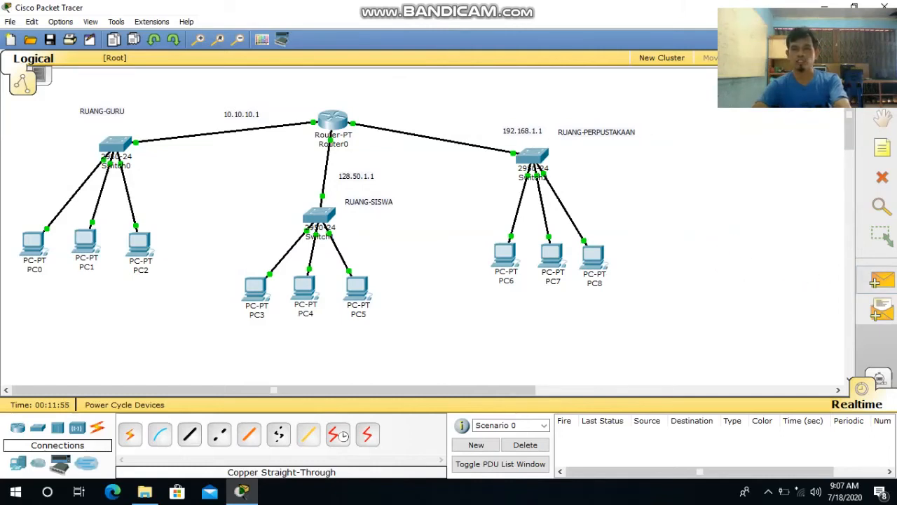
# Step: Test connectivity by sending a simple PDU from PC6 to PC3 twice, and delete the scenario with its PDUs
pyautogui.click(887, 286)
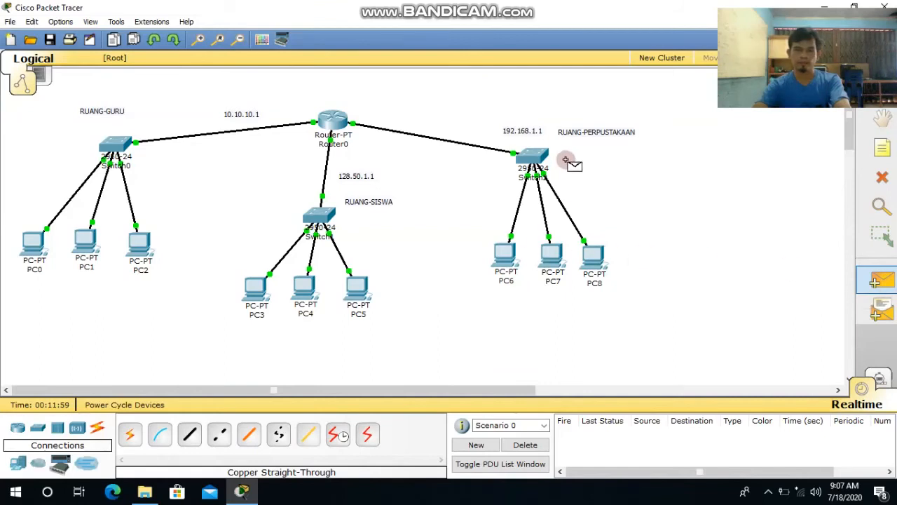
pyautogui.click(505, 255)
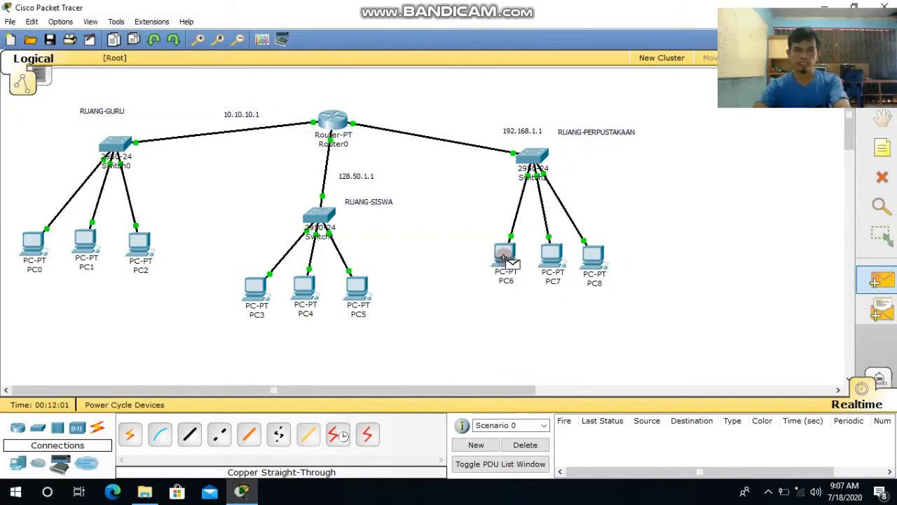
pyautogui.click(256, 287)
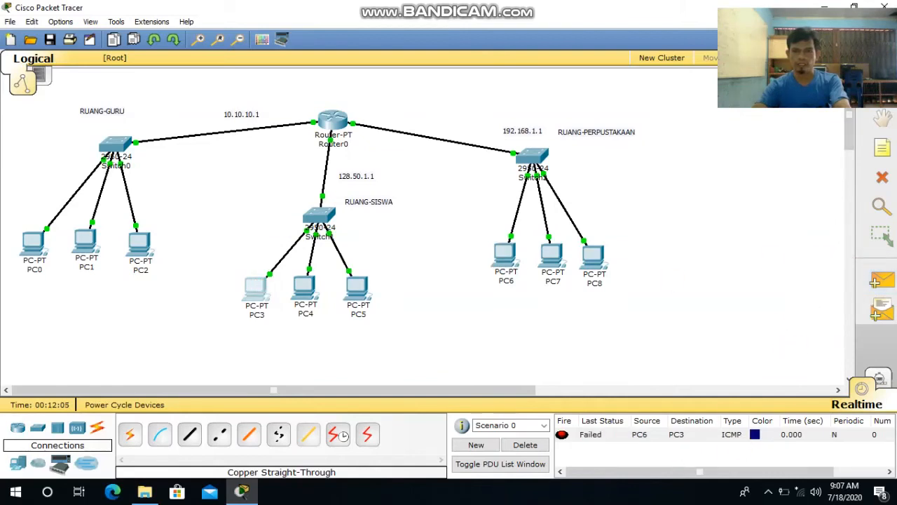
pyautogui.click(878, 281)
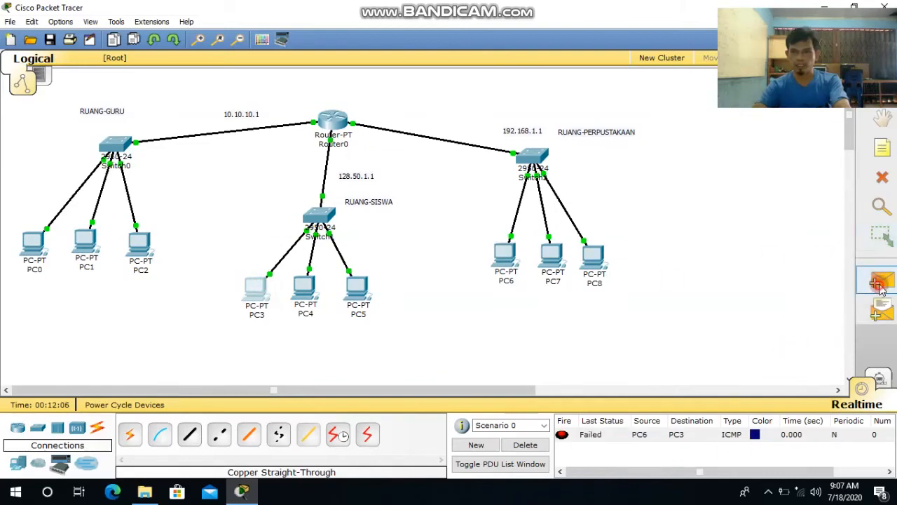
pyautogui.click(508, 258)
pyautogui.click(255, 287)
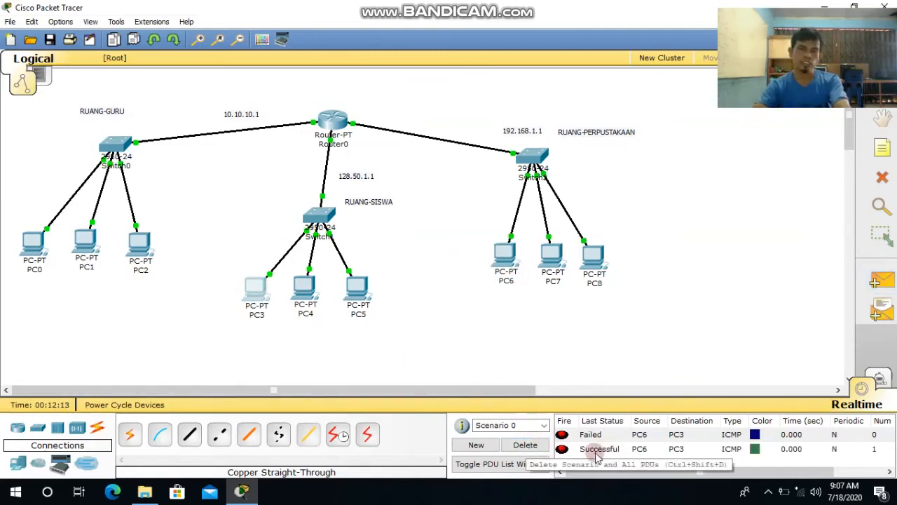
pyautogui.click(523, 449)
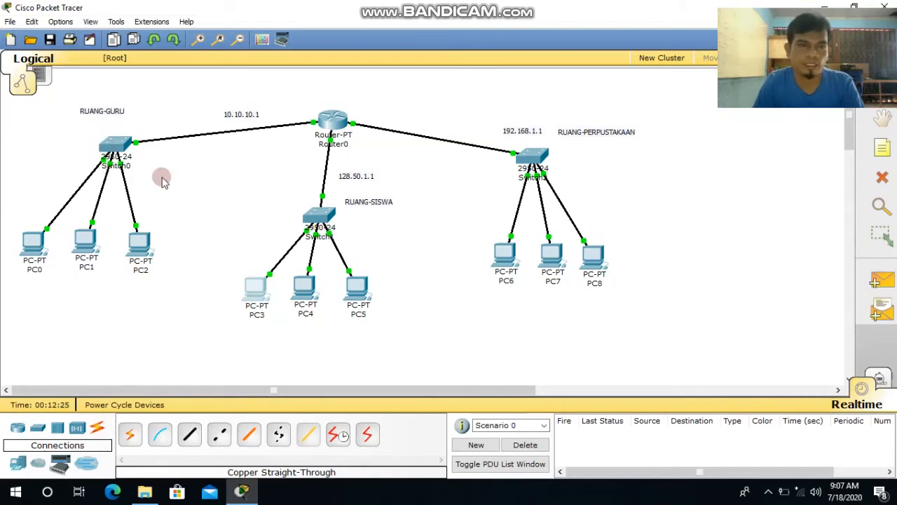
# Step: Open the VLAN database in the configuration of Switch0, the RUANG-GURU switch
pyautogui.click(121, 146)
pyautogui.moveTo(202, 56); pyautogui.dragTo(253, 205)
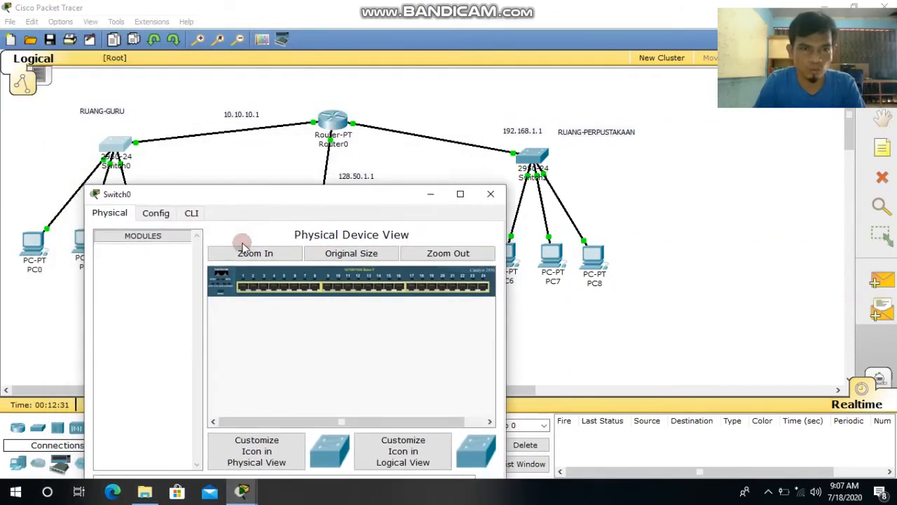
pyautogui.click(159, 214)
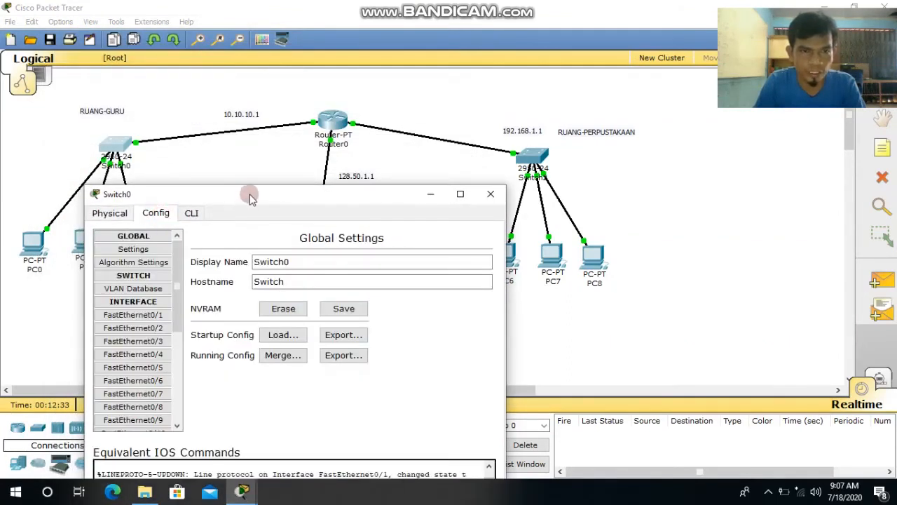
pyautogui.moveTo(254, 201); pyautogui.dragTo(338, 174)
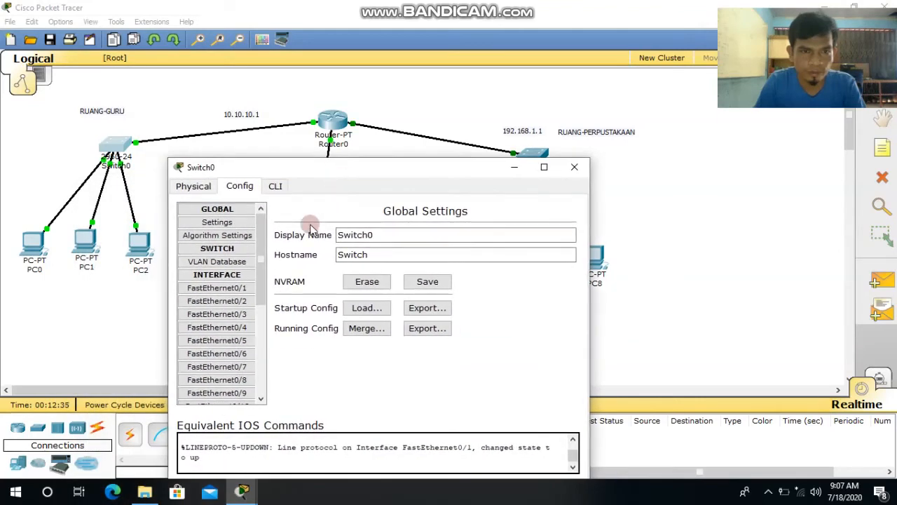
pyautogui.click(240, 263)
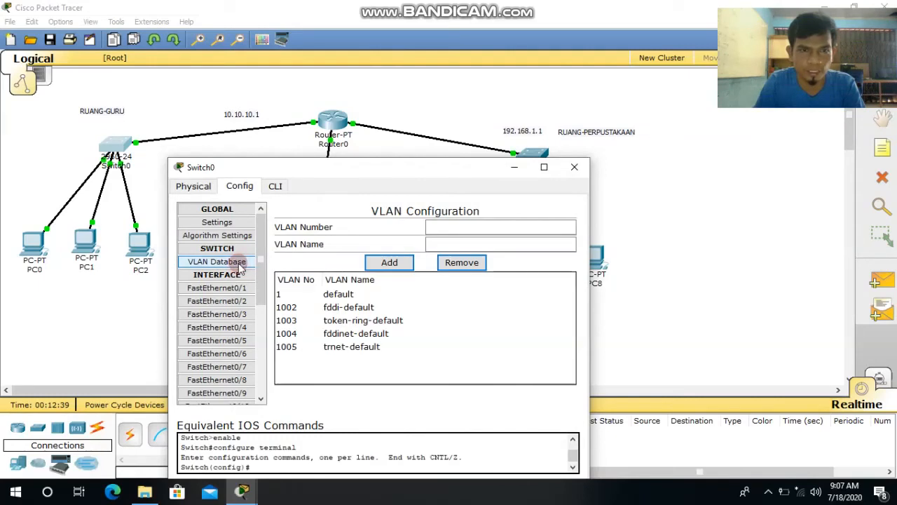
# Step: Try to add a VLAN with number "10." and name VLAN-GURU to Switch0's VLAN database
pyautogui.click(459, 227)
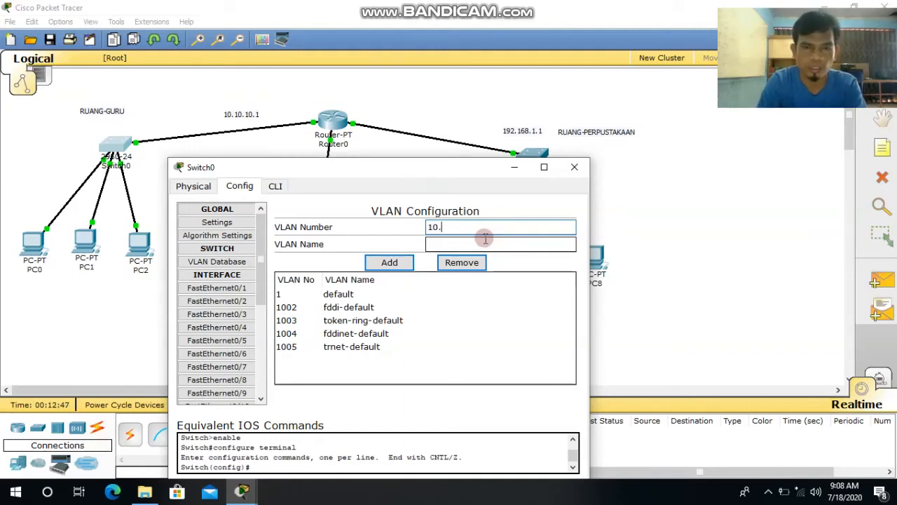
pyautogui.click(481, 242)
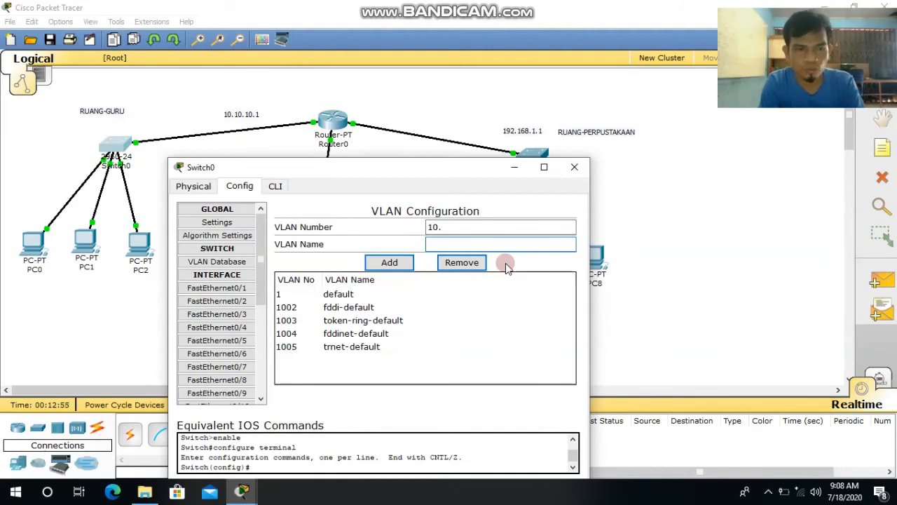
pyautogui.write('V')
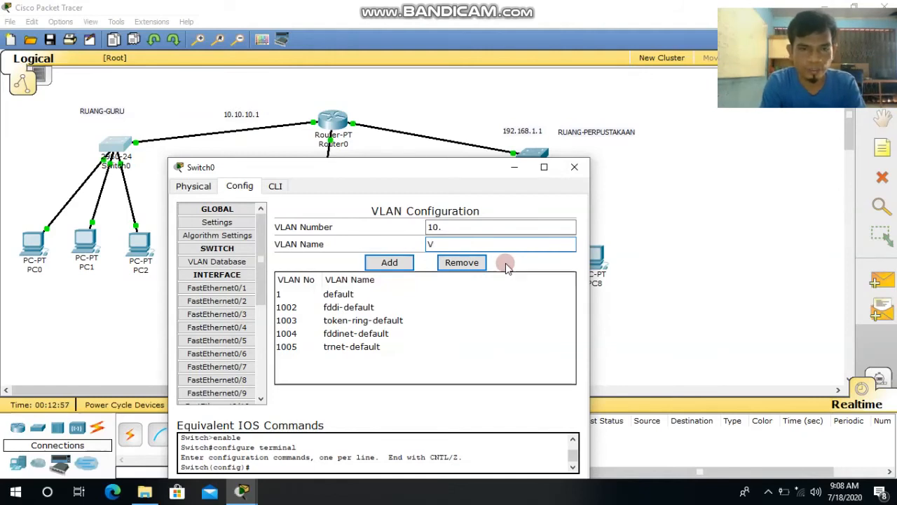
pyautogui.write('LAN')
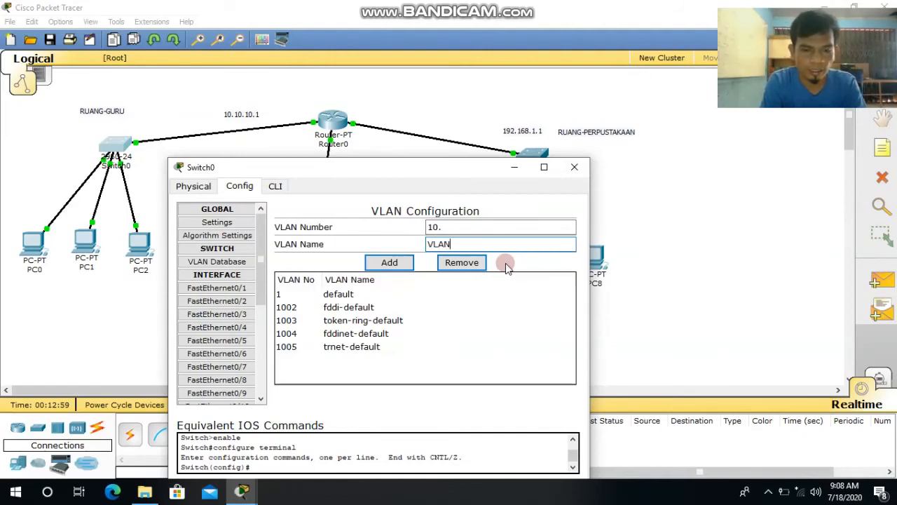
pyautogui.write('-')
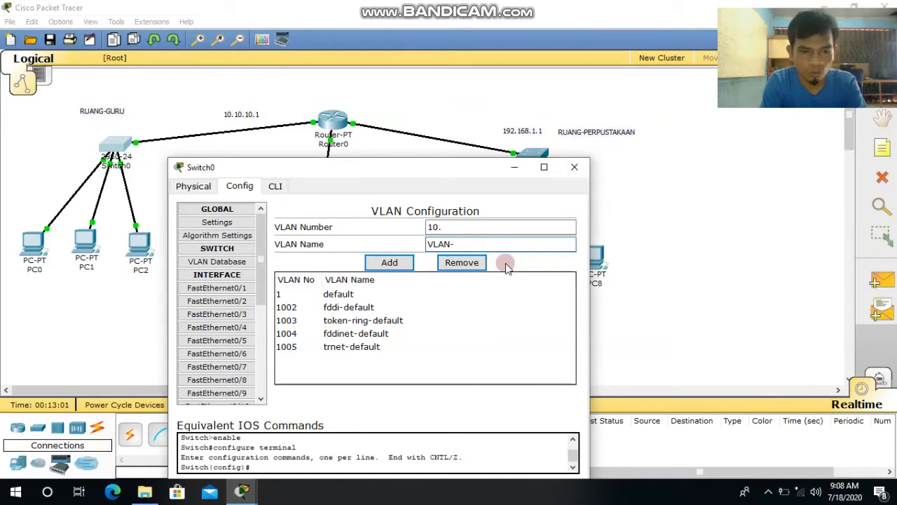
pyautogui.write('GURU')
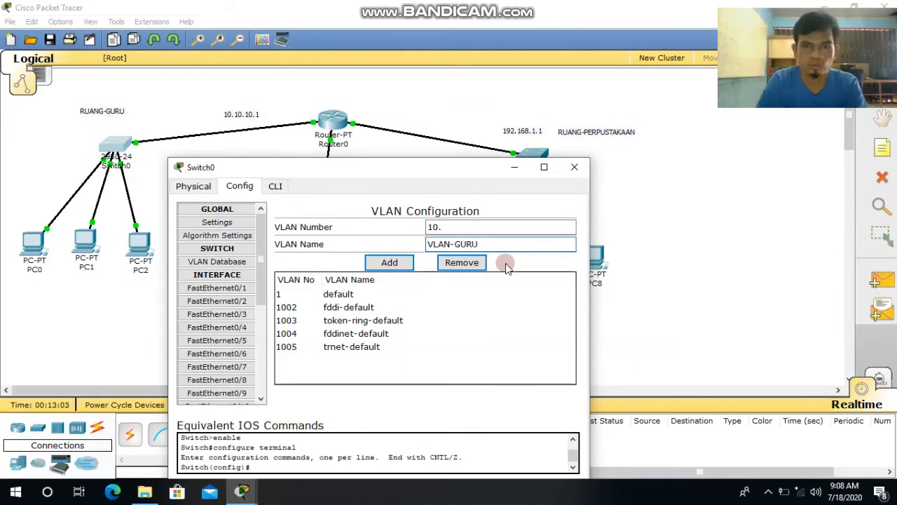
pyautogui.click(391, 263)
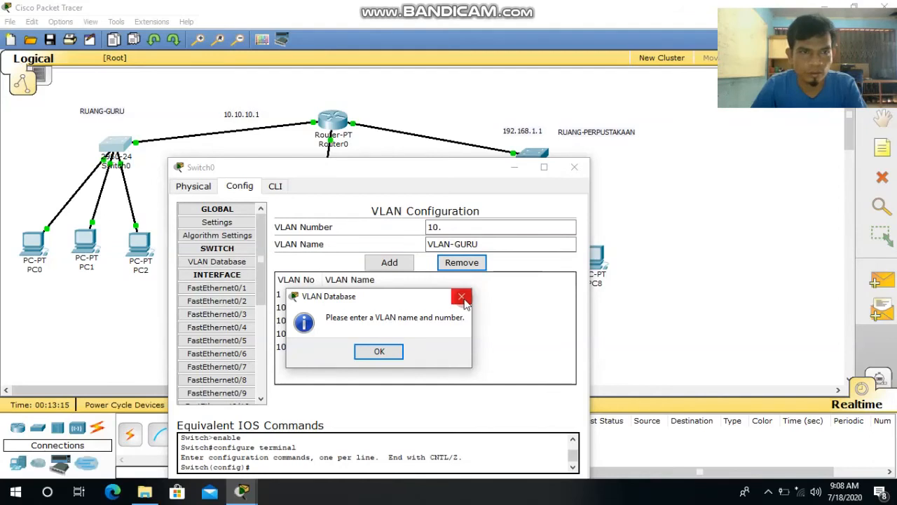
pyautogui.click(463, 299)
# Step: Rename the VLAN entry as RUANG-GURU and try to add it to Switch0 again
pyautogui.click(459, 244)
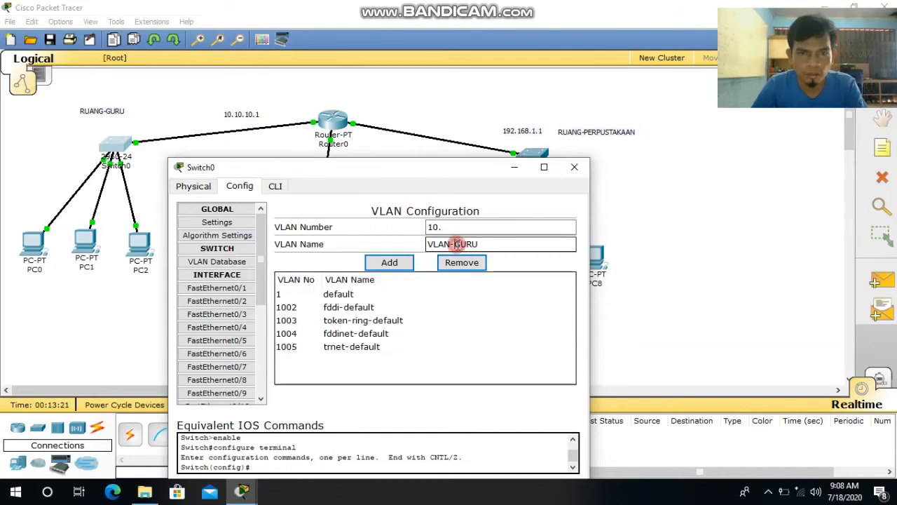
pyautogui.moveTo(456, 244); pyautogui.dragTo(426, 244)
pyautogui.write('RUANG')
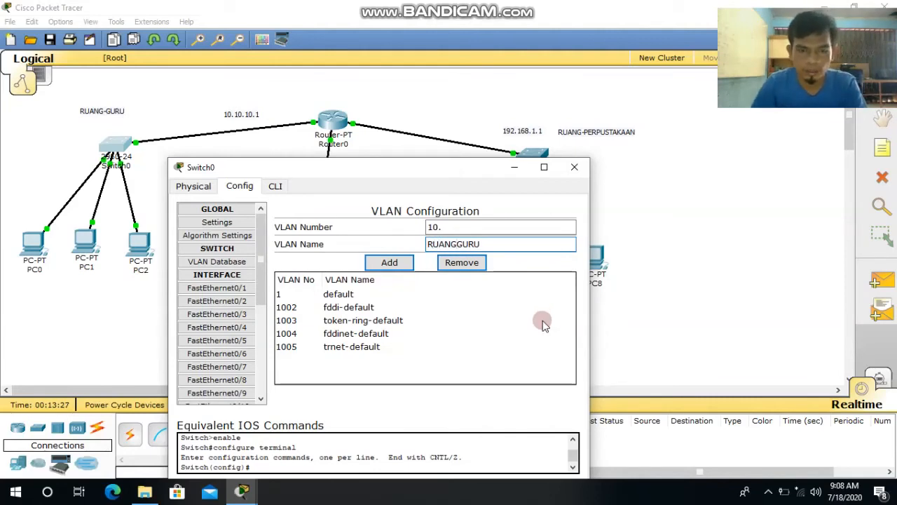
pyautogui.click(392, 264)
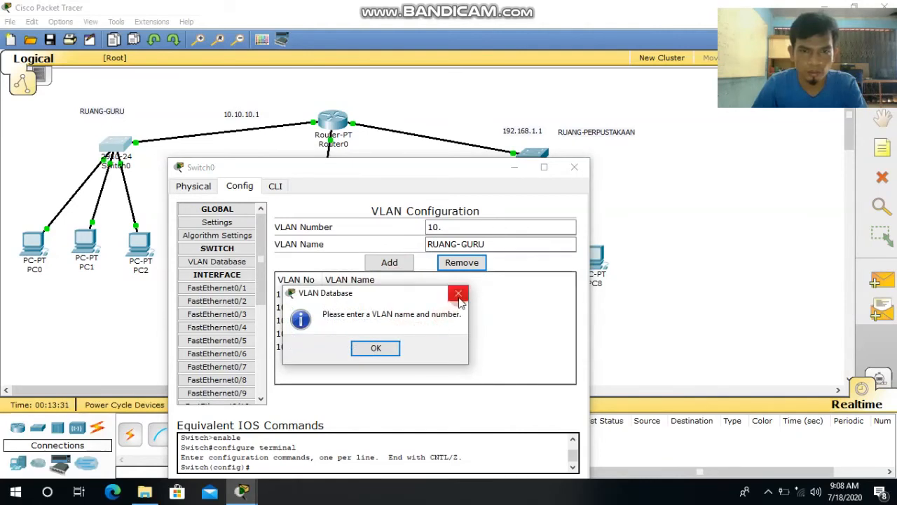
pyautogui.click(458, 294)
# Step: Add VLAN number 10 named VLAN-GGURU to Switch0's VLAN database, and close the switch's configuration
pyautogui.click(475, 243)
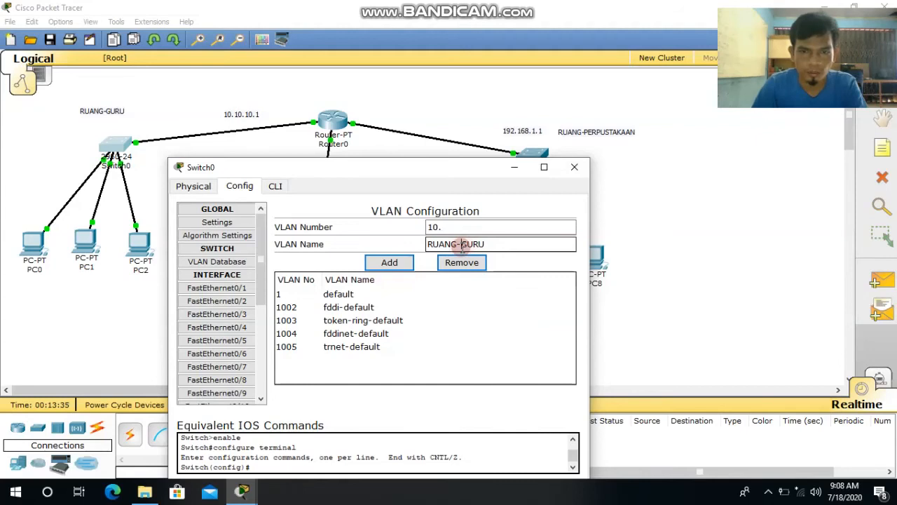
pyautogui.click(452, 226)
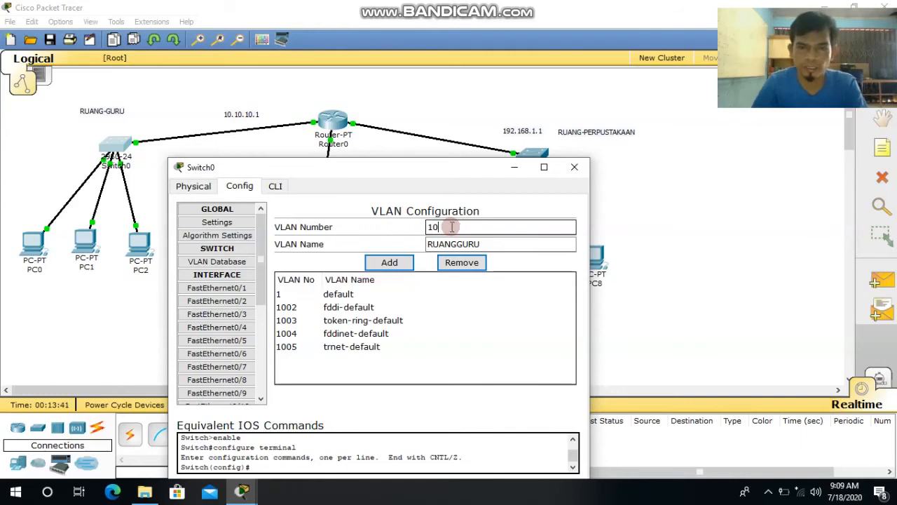
pyautogui.click(452, 244)
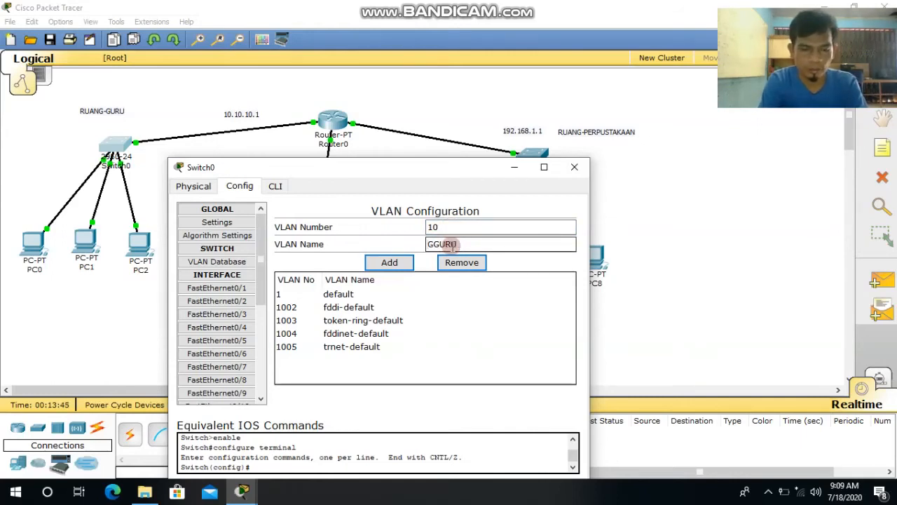
pyautogui.write('LAN')
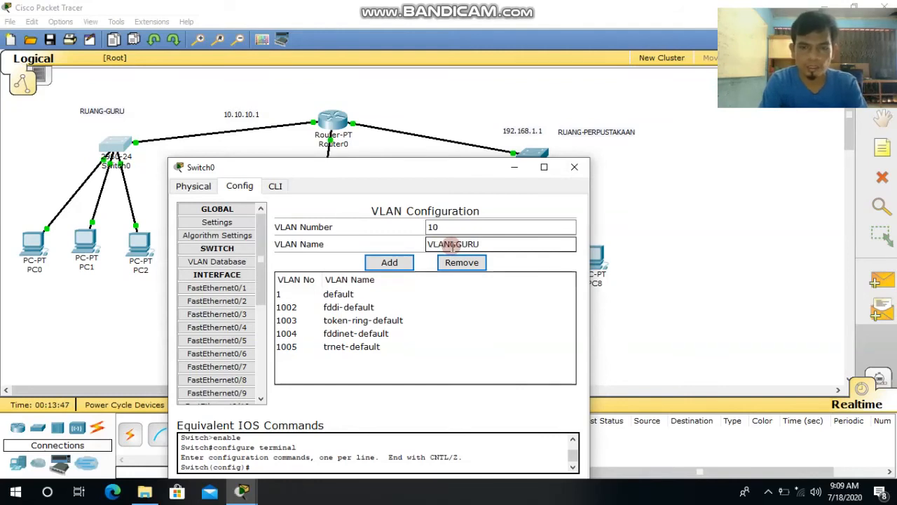
pyautogui.write('-')
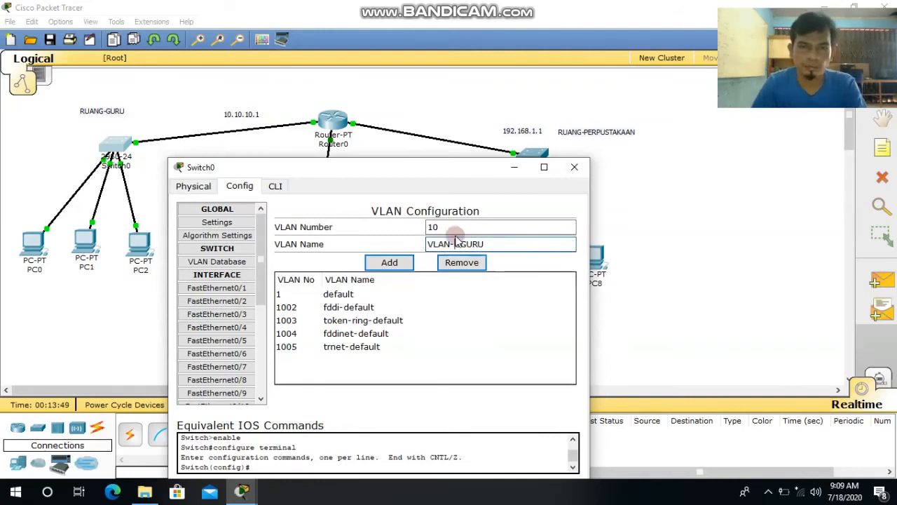
pyautogui.click(389, 262)
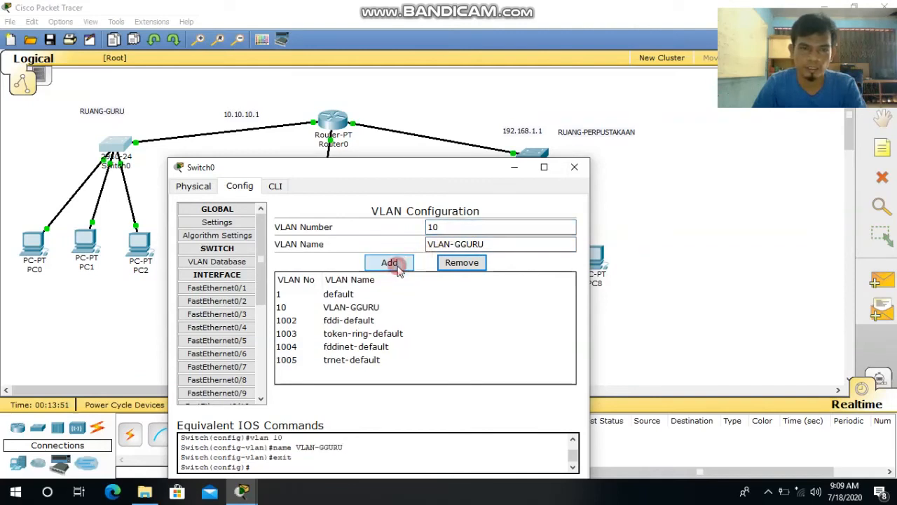
pyautogui.click(575, 168)
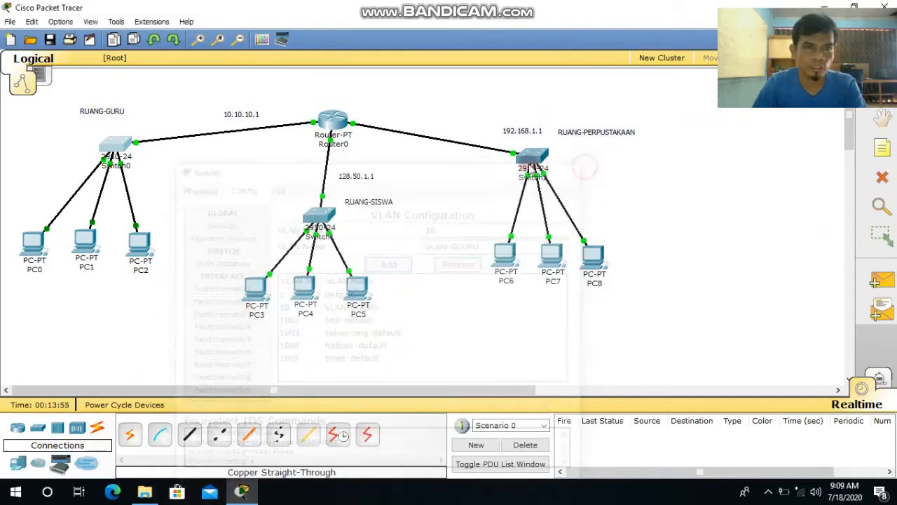
# Step: Add VLAN number 20 named VLAN-SISWA to the VLAN database of Switch1, and close its configuration
pyautogui.click(330, 216)
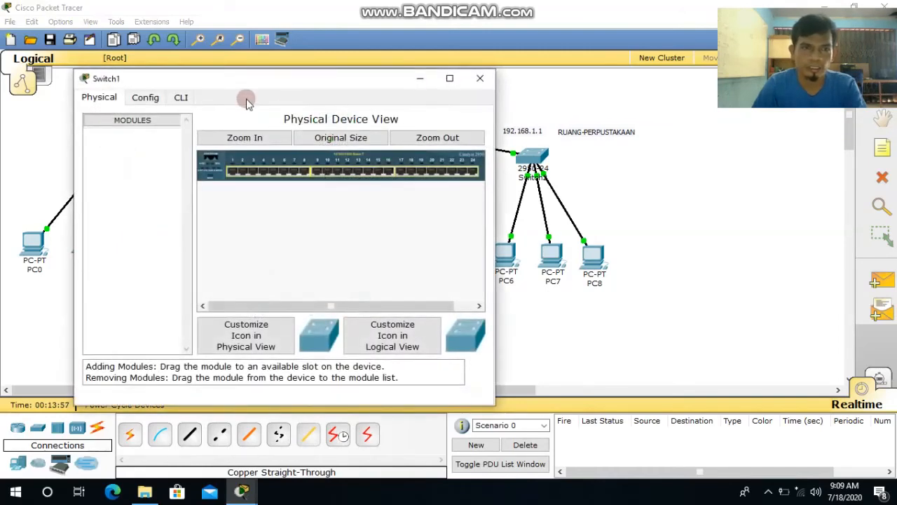
pyautogui.click(148, 98)
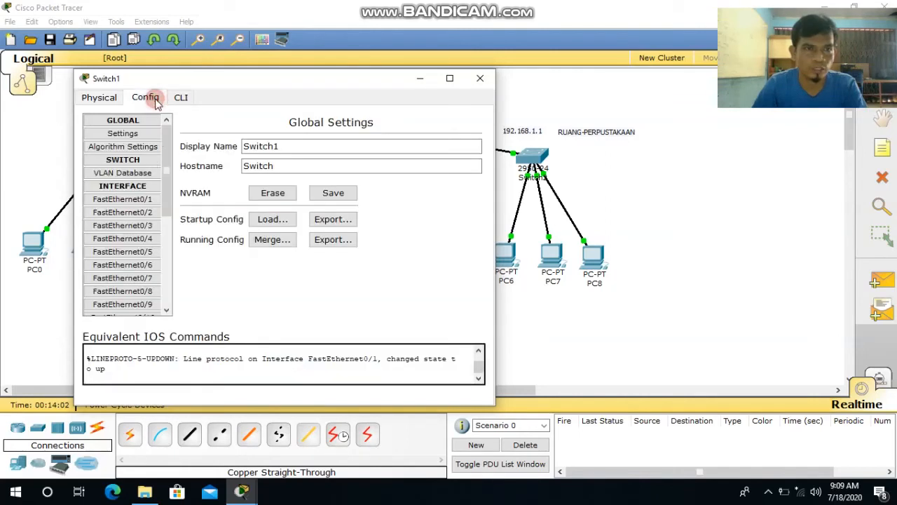
pyautogui.click(130, 175)
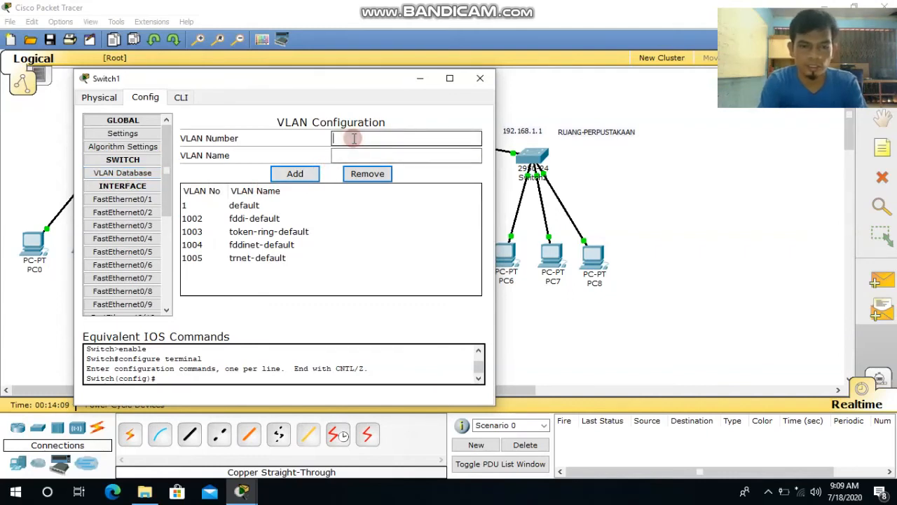
pyautogui.click(354, 138)
pyautogui.write('20')
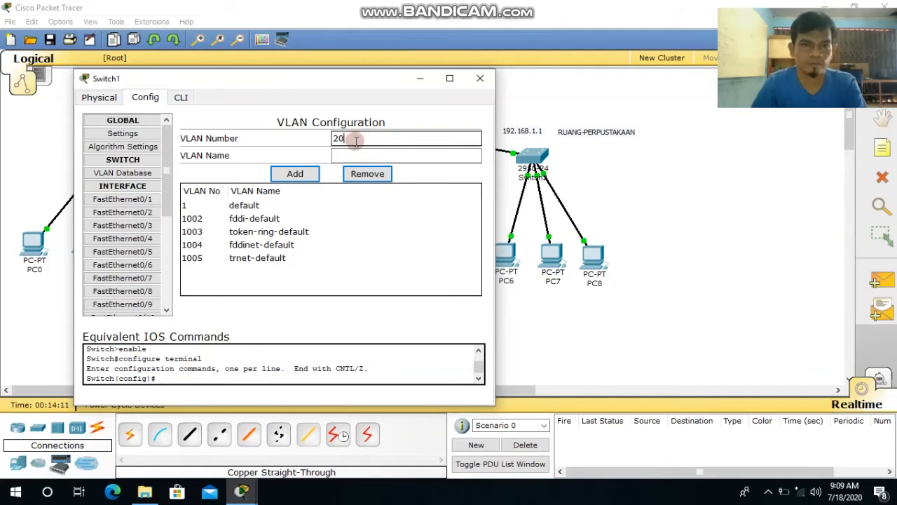
pyautogui.click(358, 156)
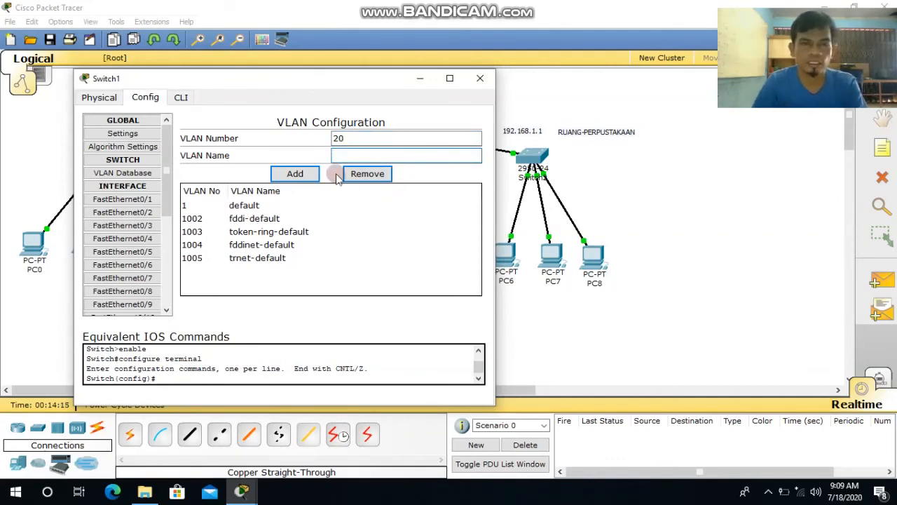
pyautogui.moveTo(315, 82); pyautogui.dragTo(365, 243)
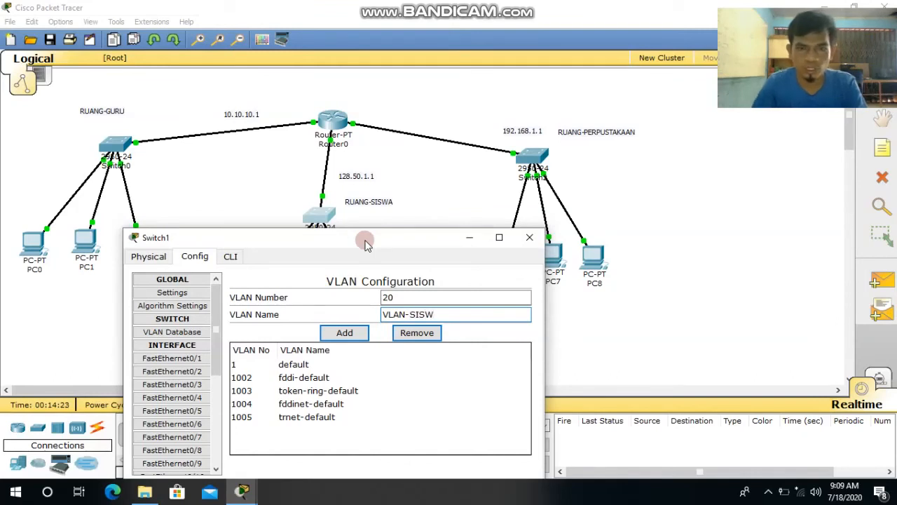
pyautogui.write('A')
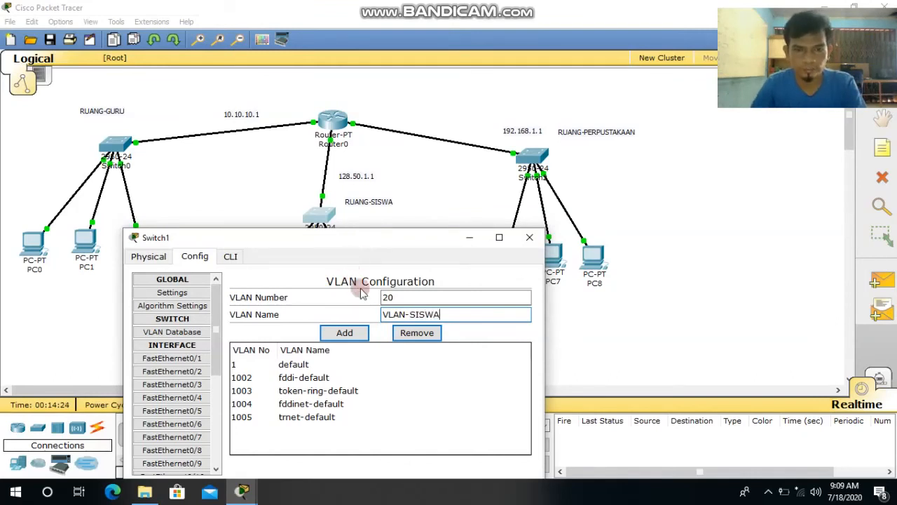
pyautogui.click(344, 334)
pyautogui.click(535, 239)
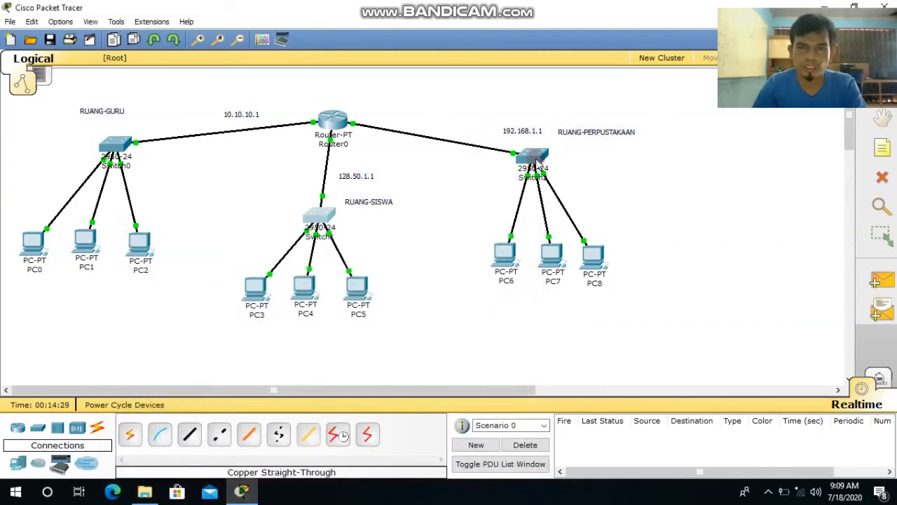
# Step: Add VLAN number 30 named VLAN-PERPUS to the VLAN database of Switch2, and close its configuration
pyautogui.click(537, 160)
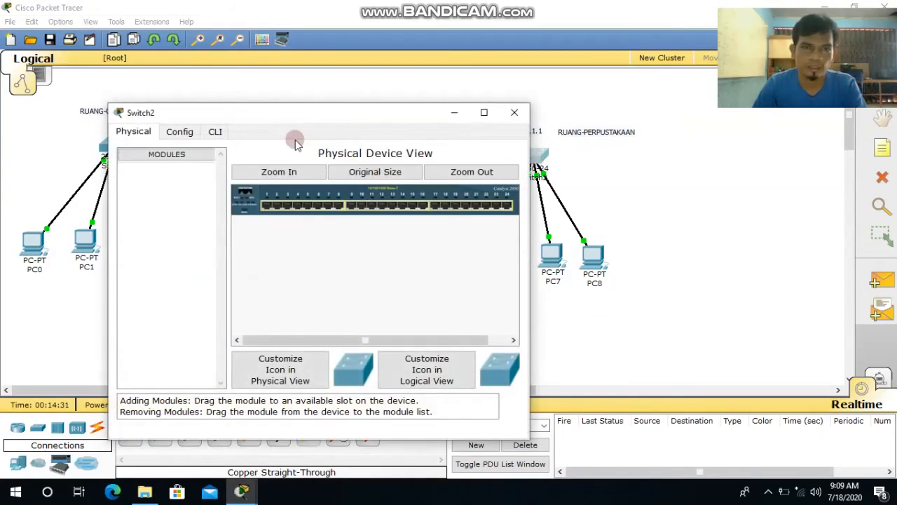
pyautogui.click(183, 132)
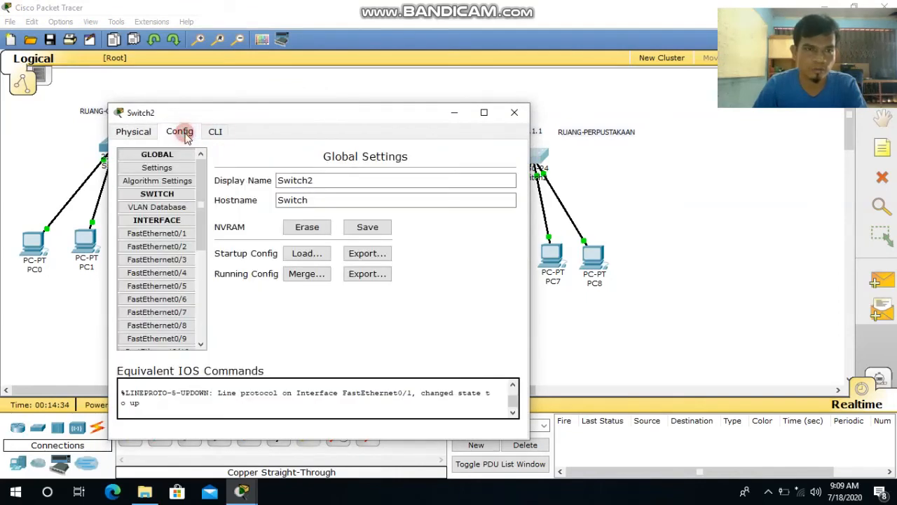
pyautogui.click(161, 211)
pyautogui.click(387, 173)
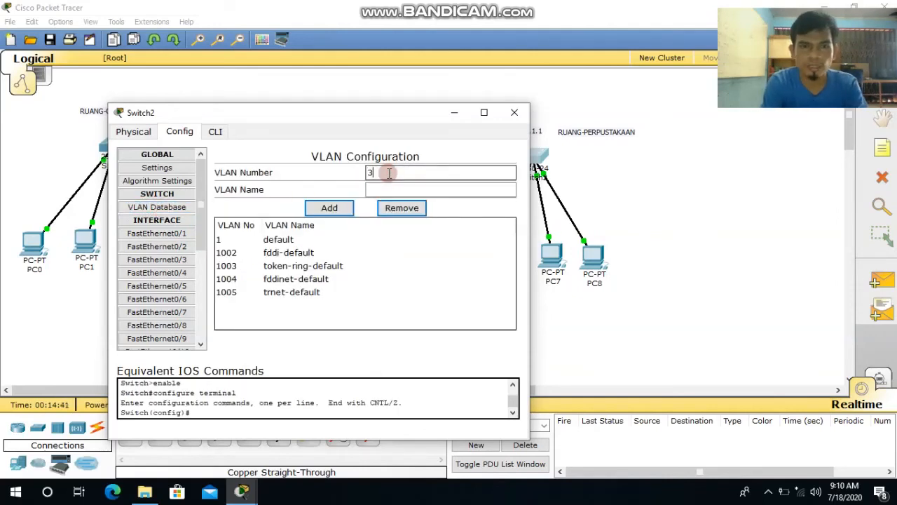
pyautogui.click(384, 184)
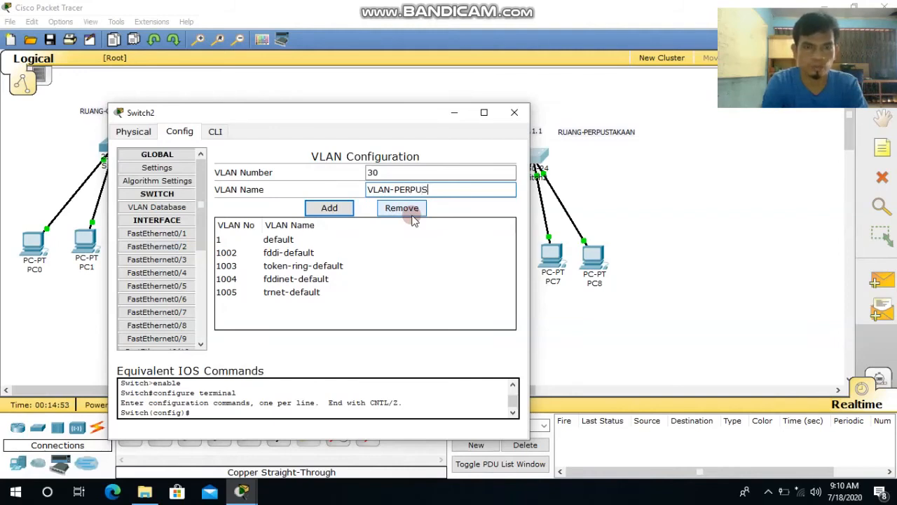
pyautogui.click(327, 208)
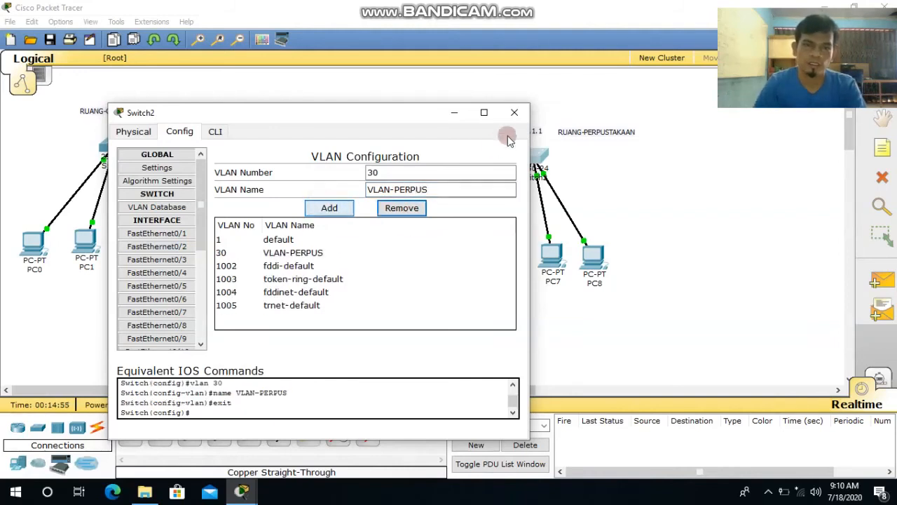
pyautogui.click(515, 114)
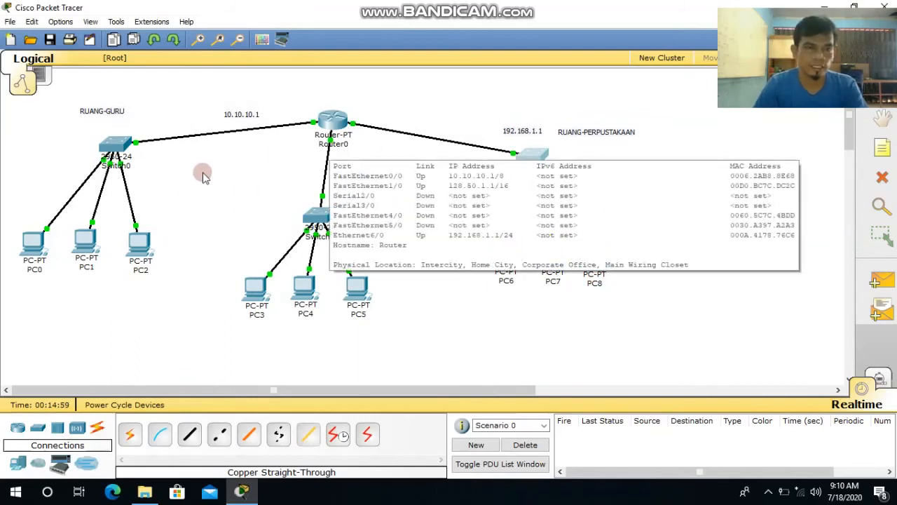
# Step: Assign Switch0's FastEthernet0/1 access port to VLAN 10 (VLAN-GGURU), and close the switch's configuration
pyautogui.moveTo(144, 154)
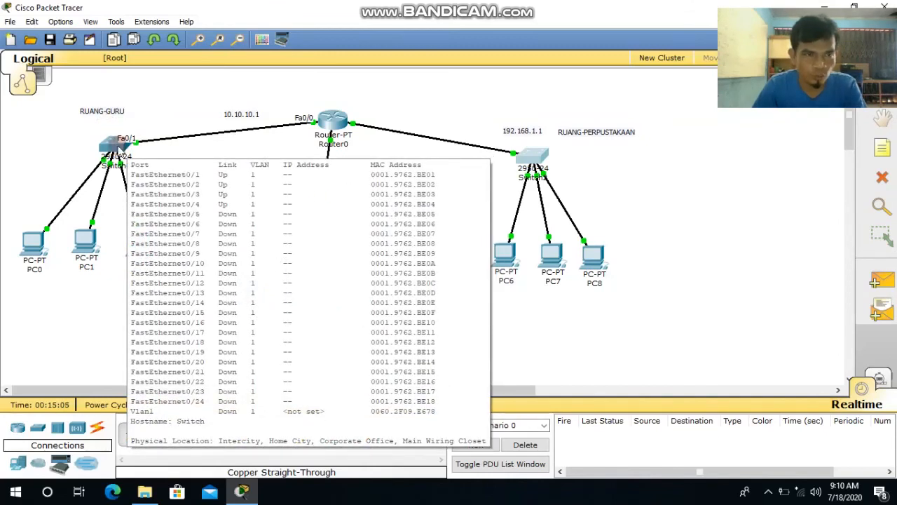
pyautogui.click(115, 149)
pyautogui.moveTo(213, 34); pyautogui.dragTo(375, 193)
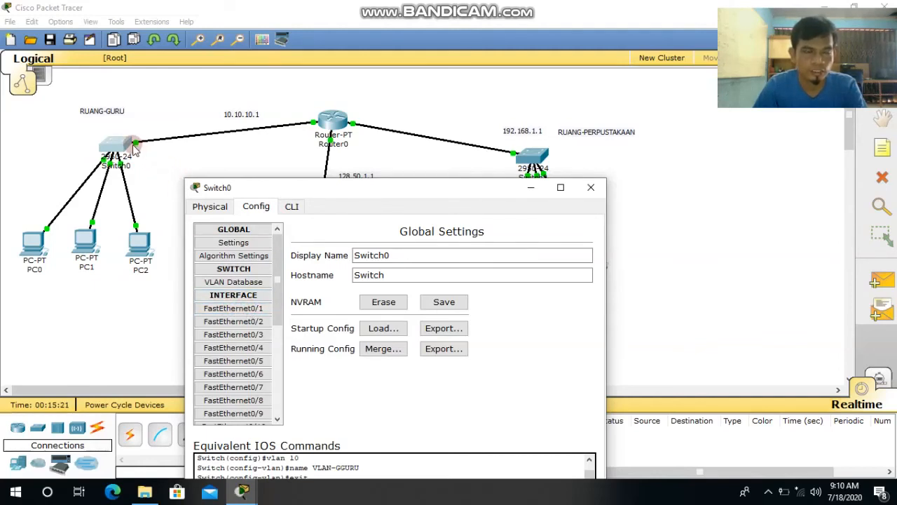
pyautogui.click(254, 312)
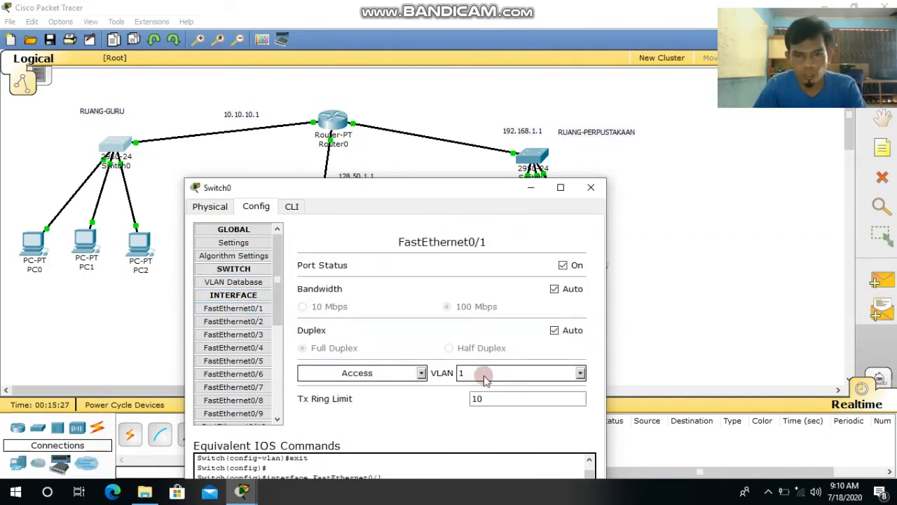
pyautogui.click(579, 375)
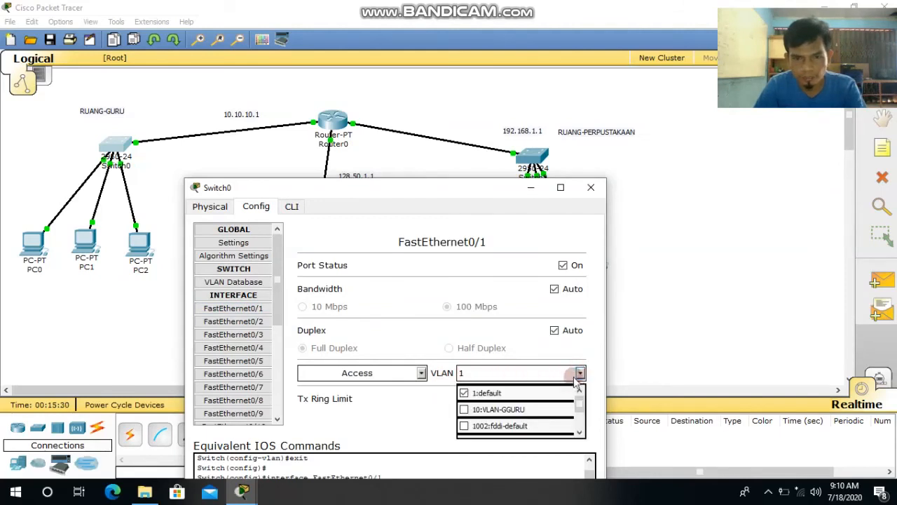
pyautogui.click(463, 410)
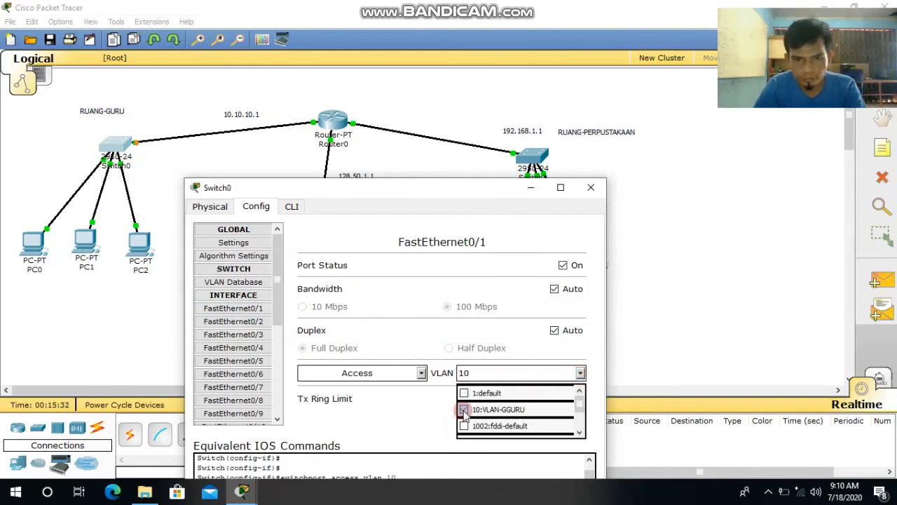
pyautogui.click(590, 189)
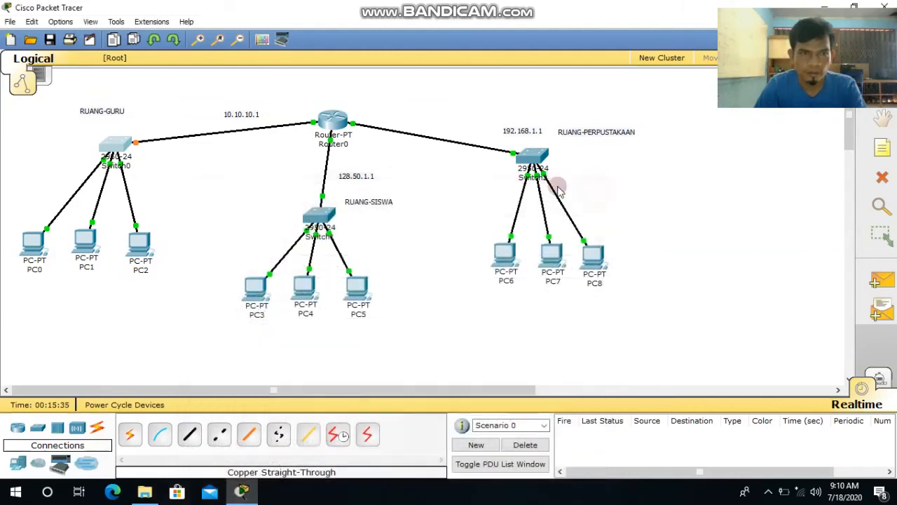
# Step: Assign Switch1's FastEthernet0/1 access port to VLAN 20 (VLAN-SISWA), and close the switch's configuration
pyautogui.click(326, 219)
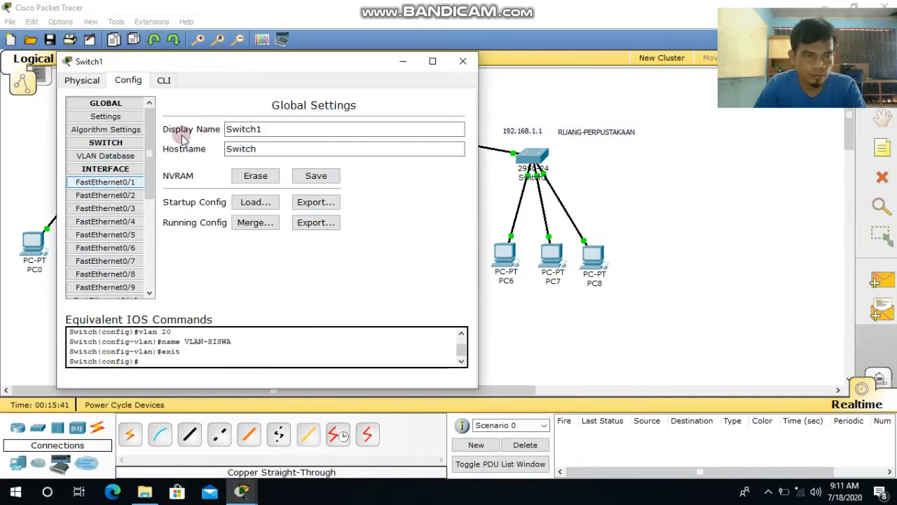
pyautogui.click(286, 44)
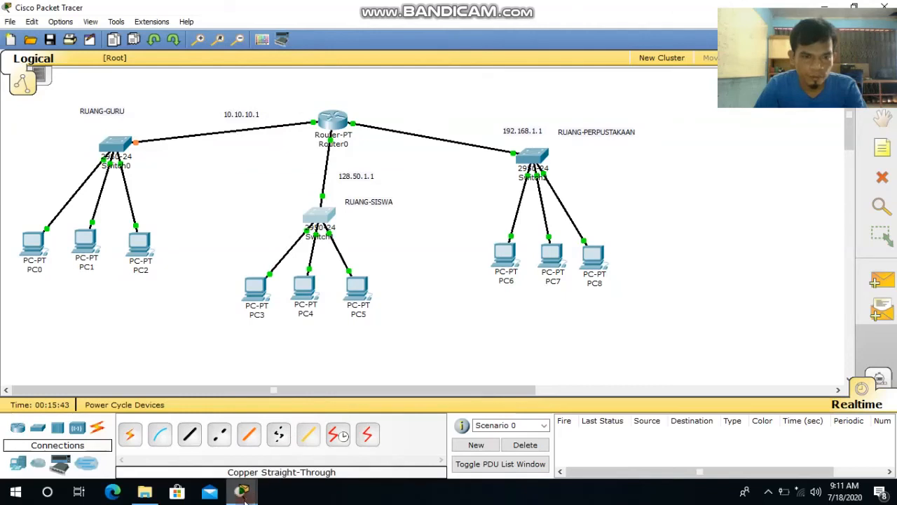
pyautogui.moveTo(242, 490)
pyautogui.click(308, 391)
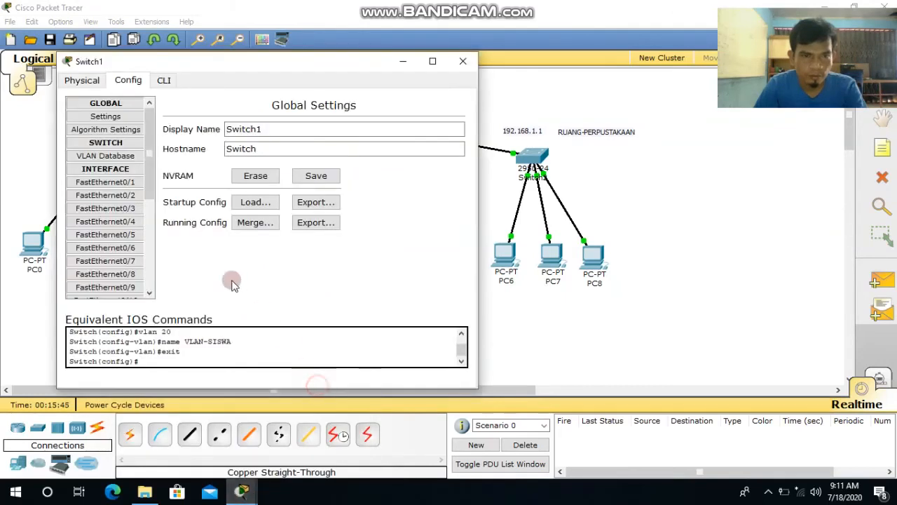
pyautogui.click(120, 184)
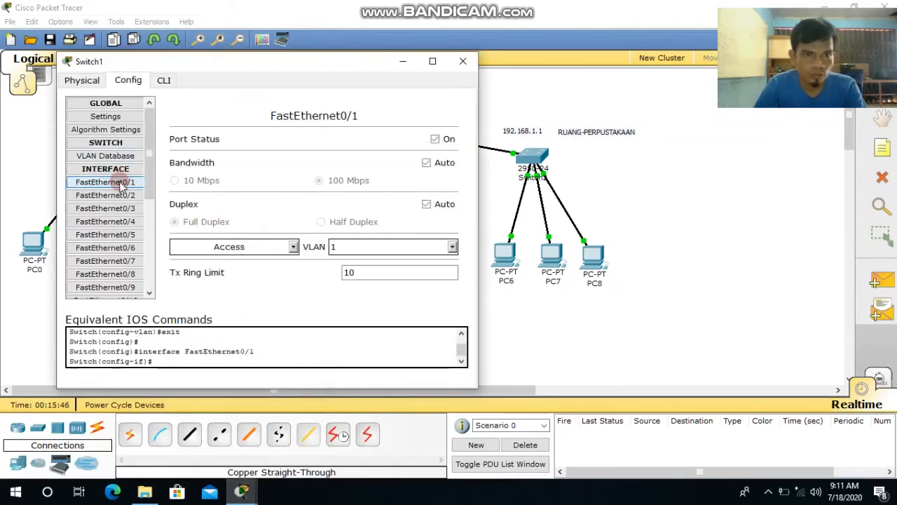
pyautogui.click(453, 248)
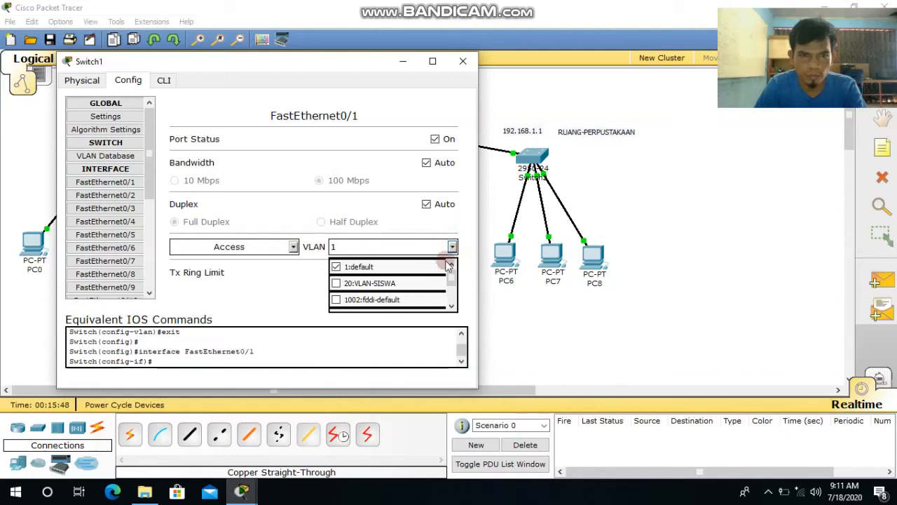
pyautogui.click(336, 283)
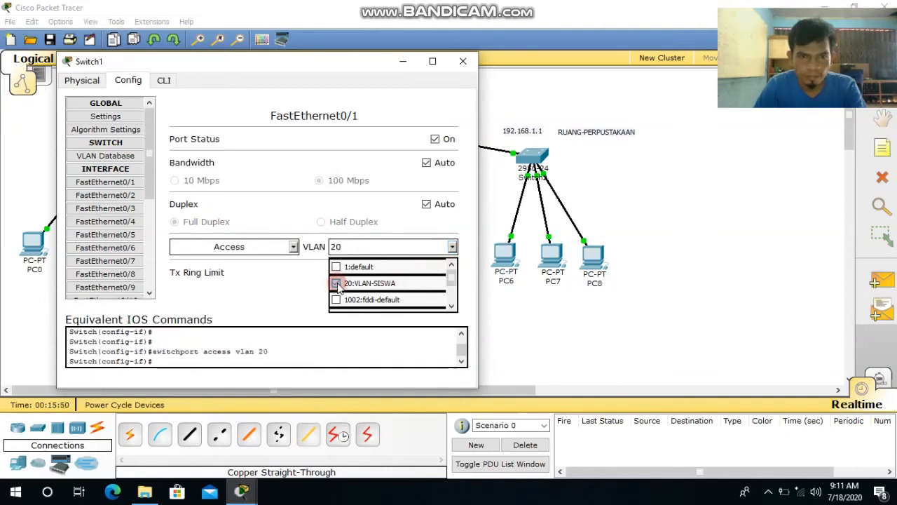
pyautogui.click(464, 63)
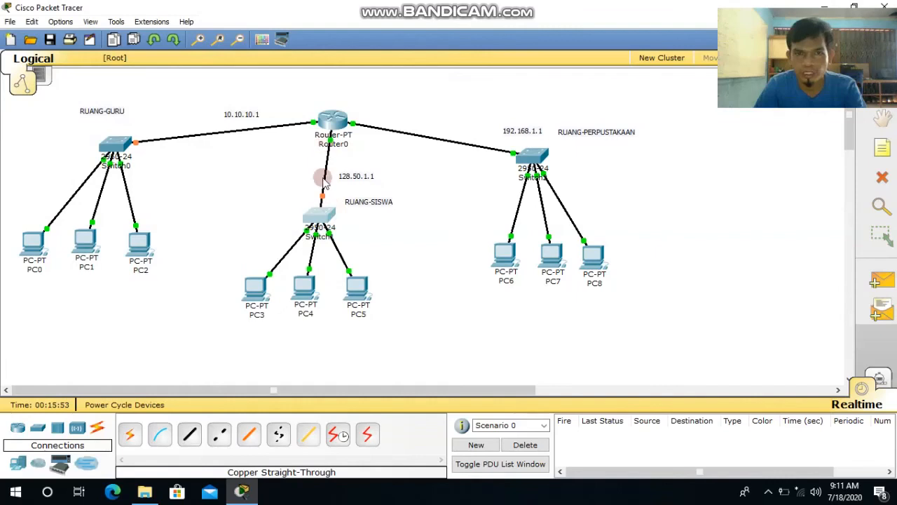
# Step: Assign Switch2's FastEthernet0/1 access port to VLAN 30 (VLAN-PERPUS), and close the switch's configuration
pyautogui.click(530, 159)
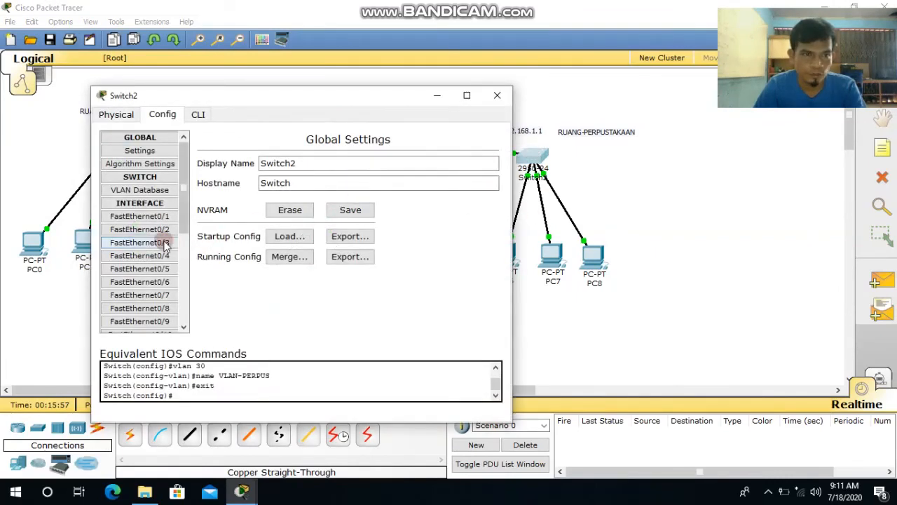
pyautogui.click(161, 218)
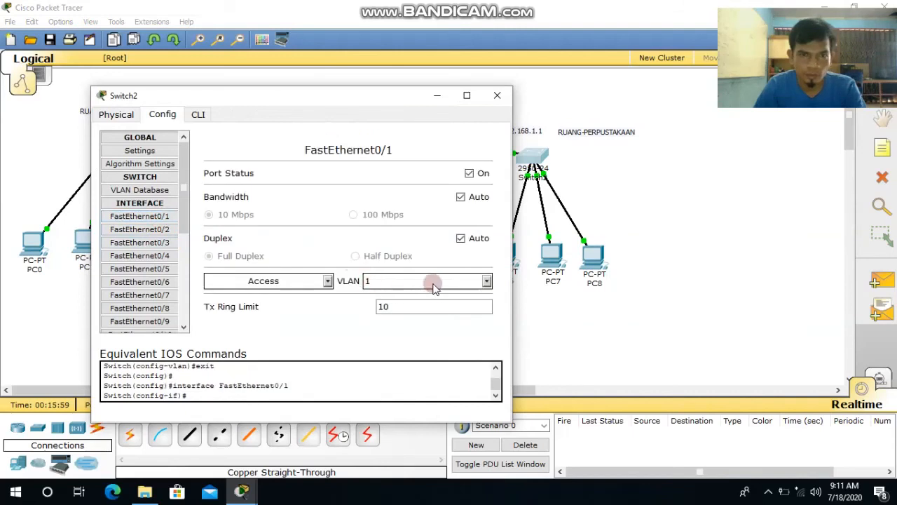
pyautogui.click(487, 281)
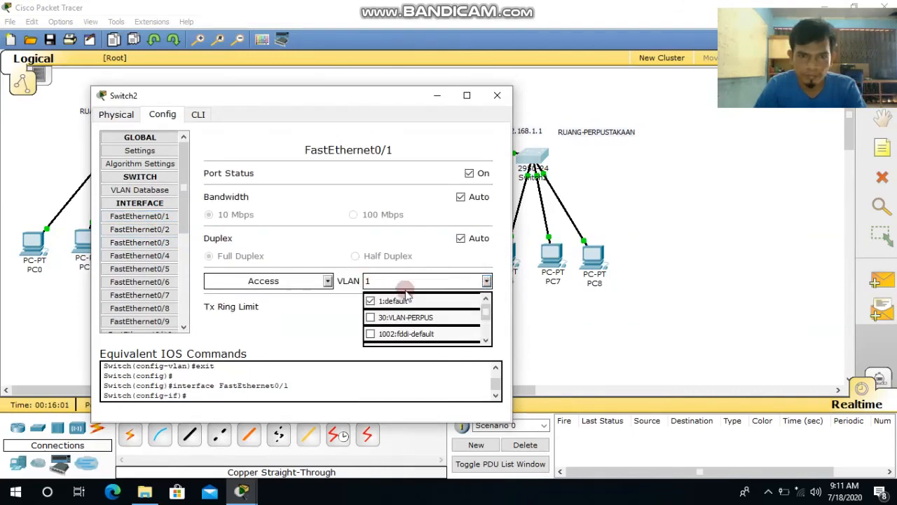
pyautogui.click(370, 318)
pyautogui.click(497, 95)
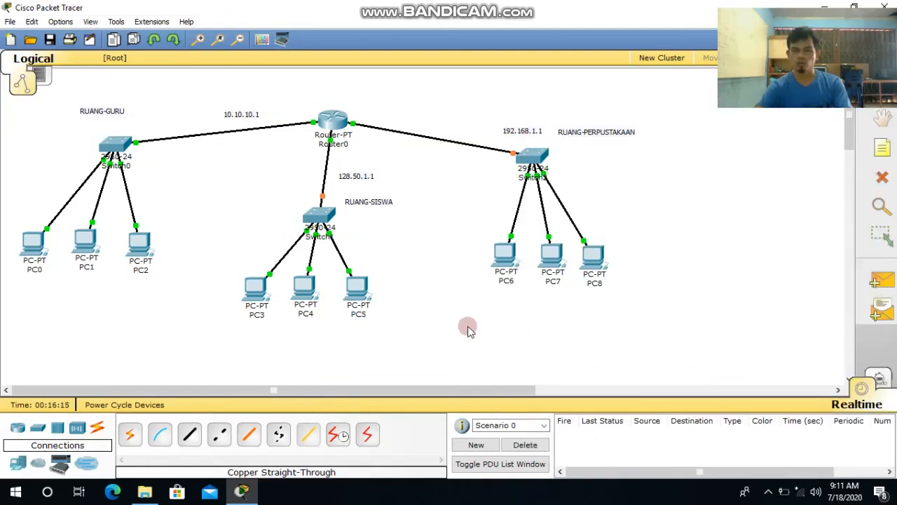
# Step: Test connectivity by sending a simple PDU from PC3 to PC0 twice, and delete the test scenario
pyautogui.click(887, 282)
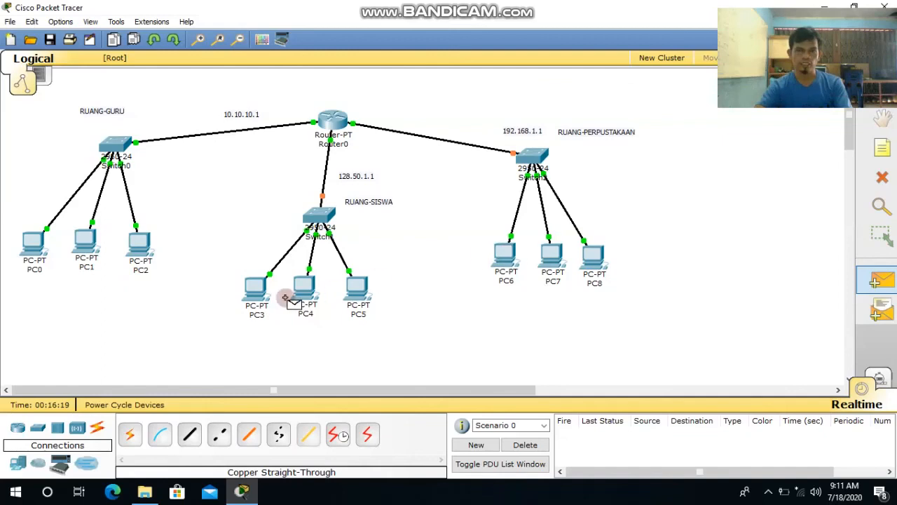
pyautogui.click(254, 282)
pyautogui.click(31, 249)
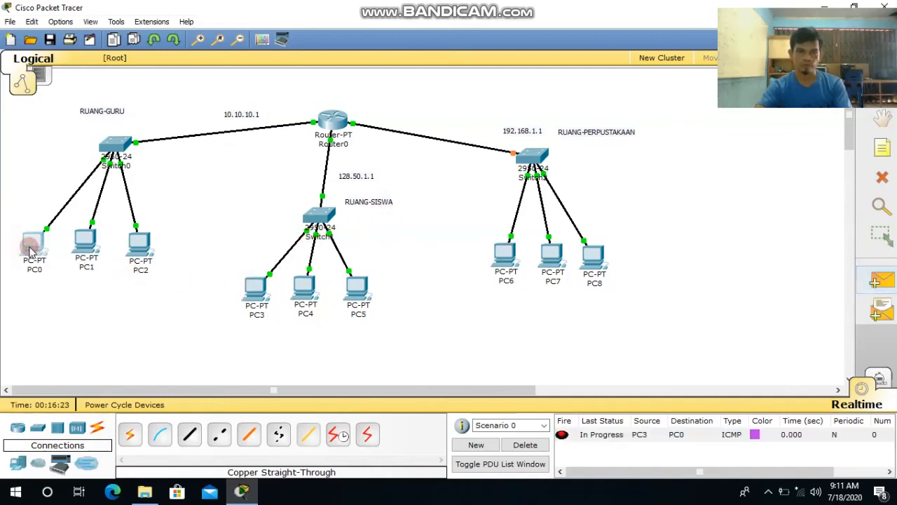
pyautogui.click(877, 281)
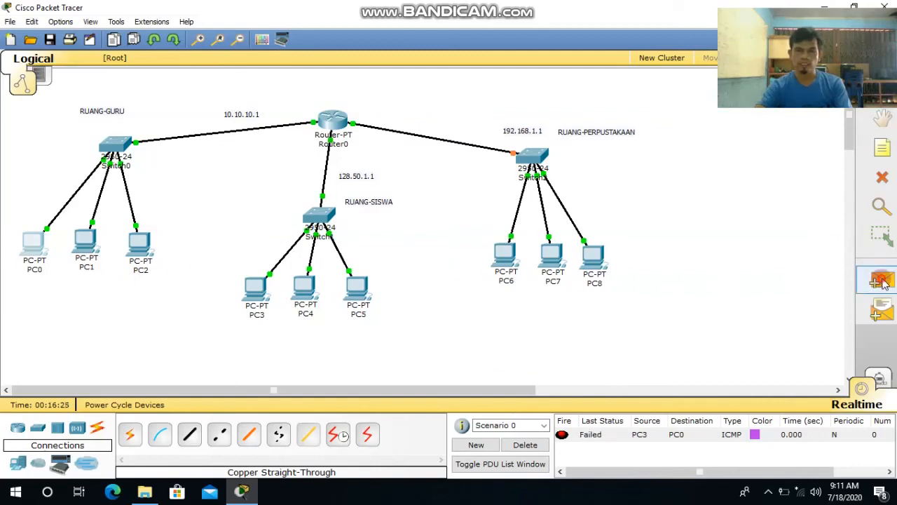
pyautogui.click(254, 284)
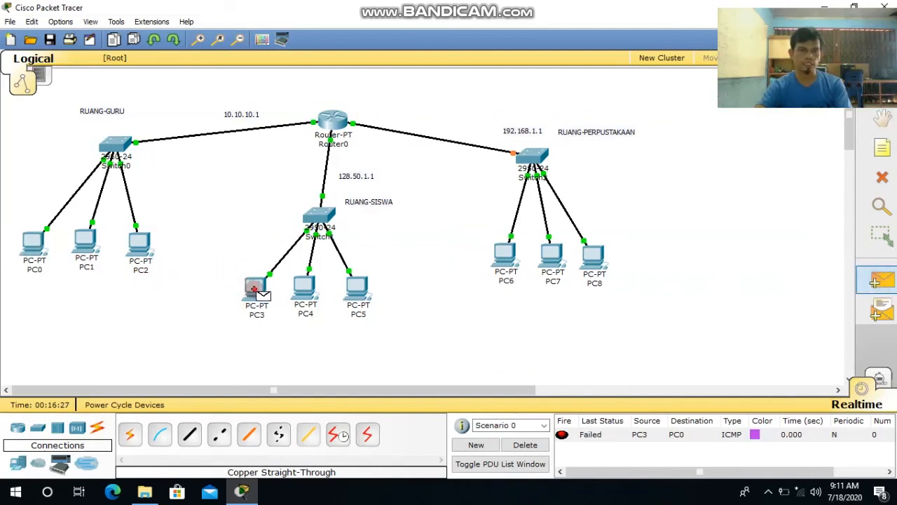
pyautogui.click(46, 250)
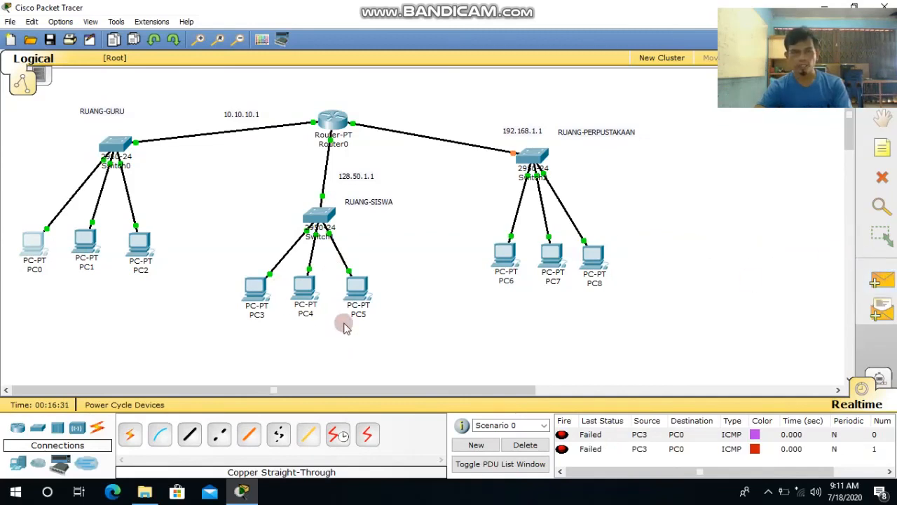
pyautogui.click(525, 444)
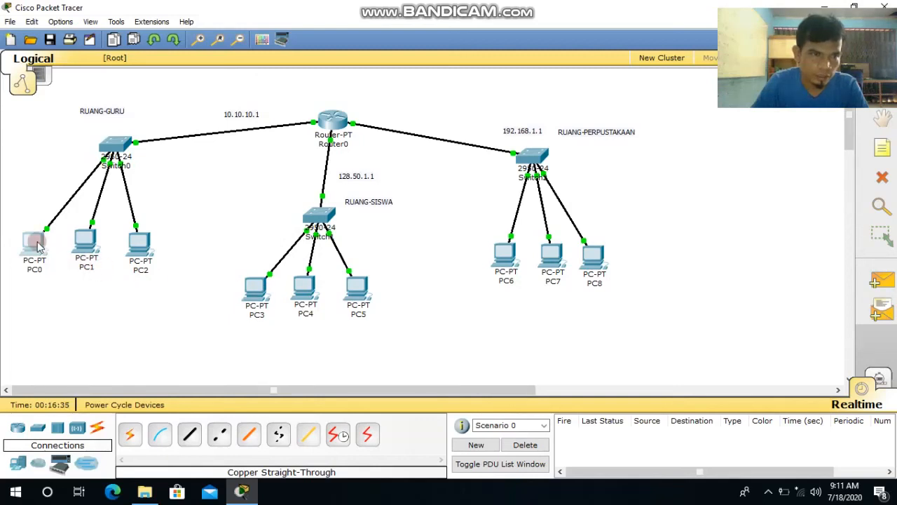
# Step: Ping 128.50.1.2 from PC1's Command Prompt to test the connection to RUANG-SISWA, and close PC1's window
pyautogui.click(88, 243)
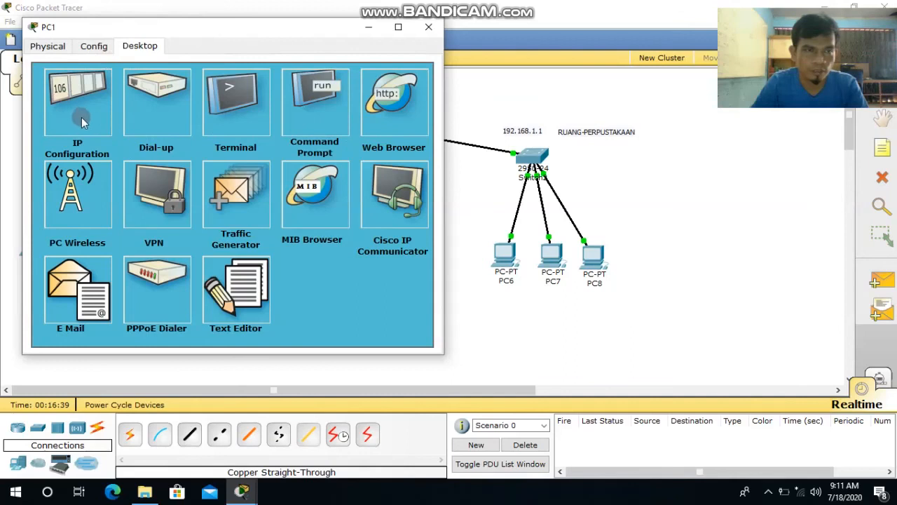
pyautogui.click(312, 117)
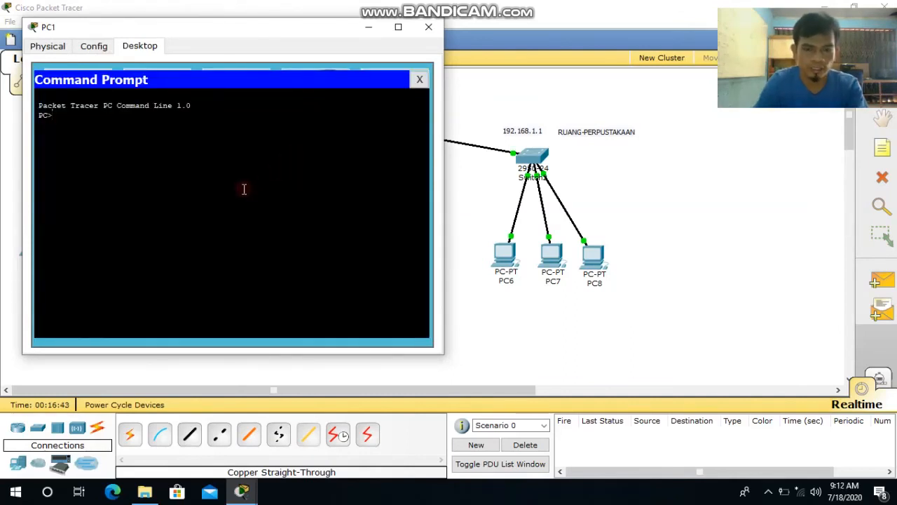
pyautogui.write('g')
pyautogui.moveTo(264, 29); pyautogui.dragTo(338, 244)
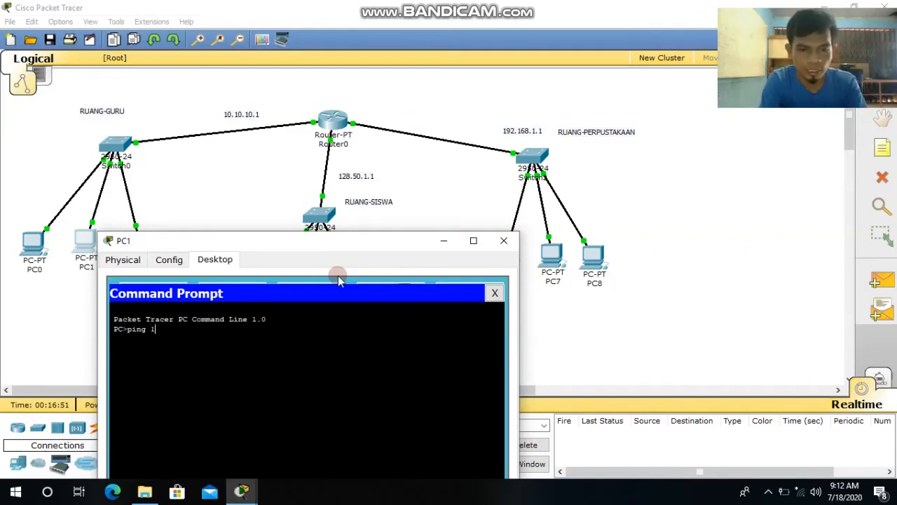
pyautogui.write('1')
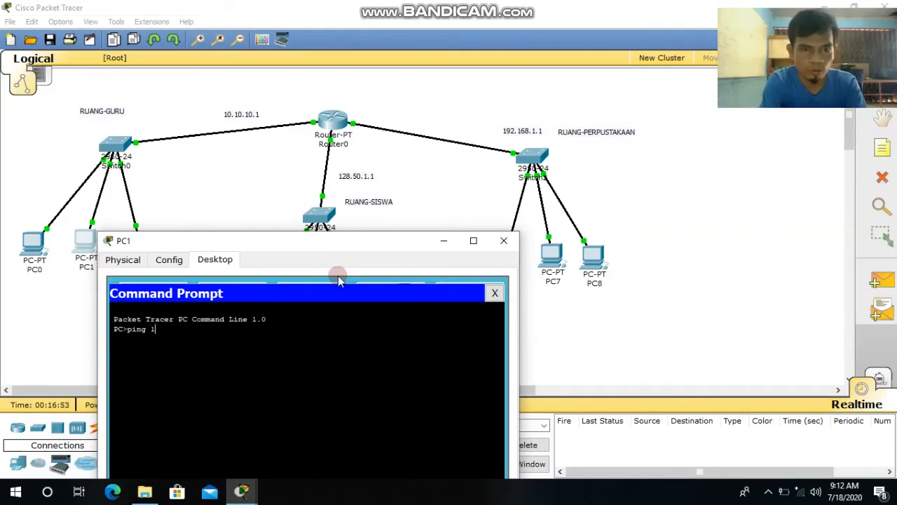
pyautogui.write('28.50.')
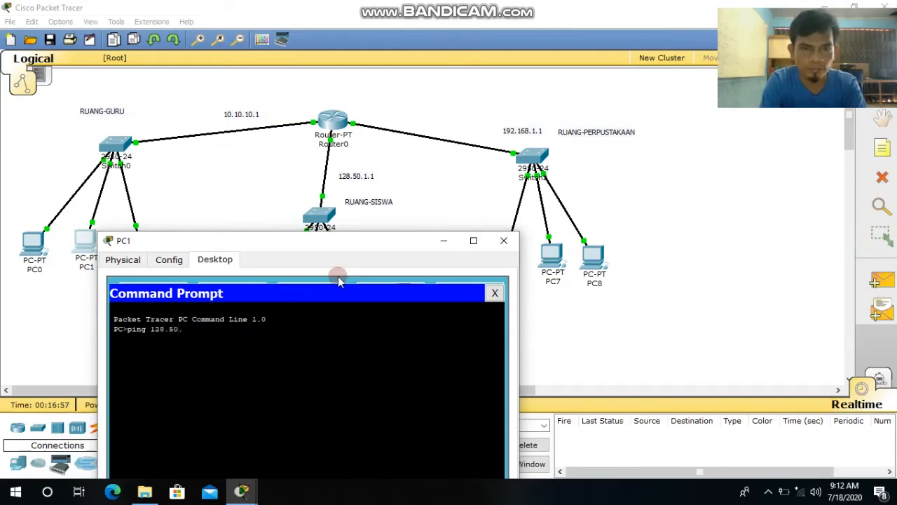
pyautogui.write('1.2')
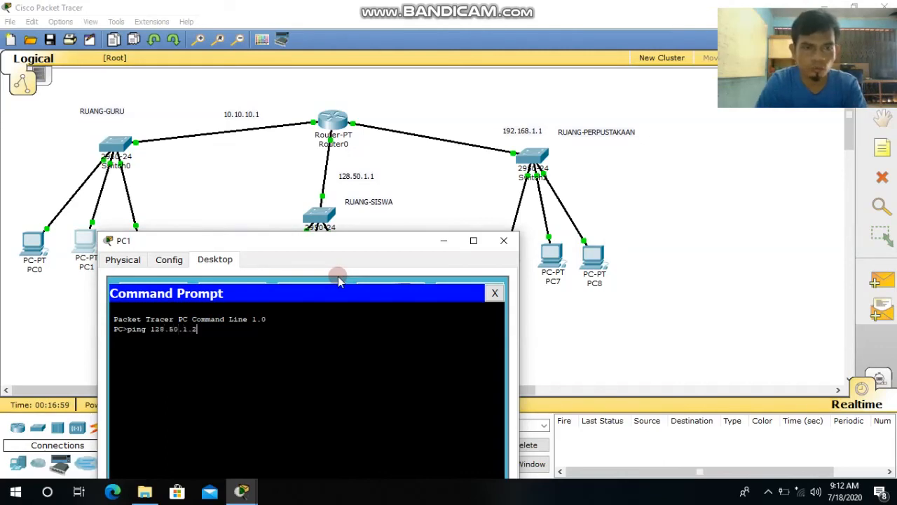
pyautogui.press('Return')
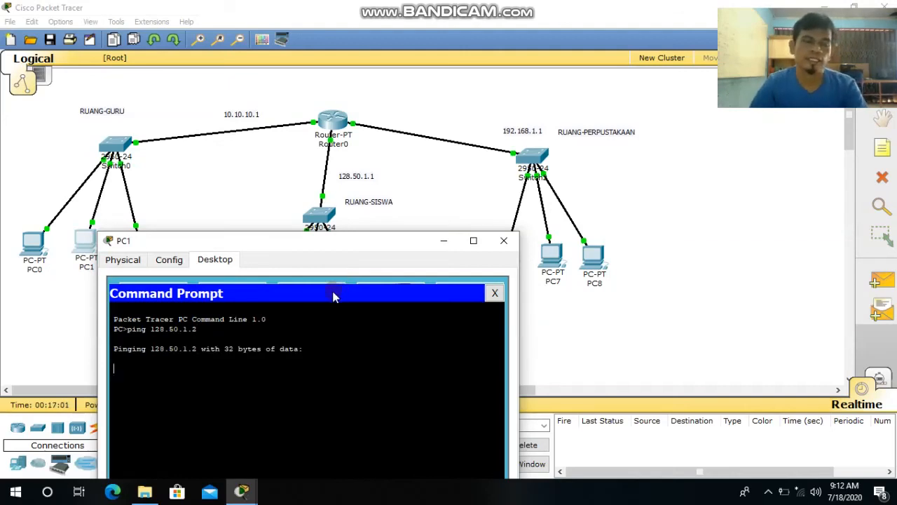
pyautogui.click(504, 240)
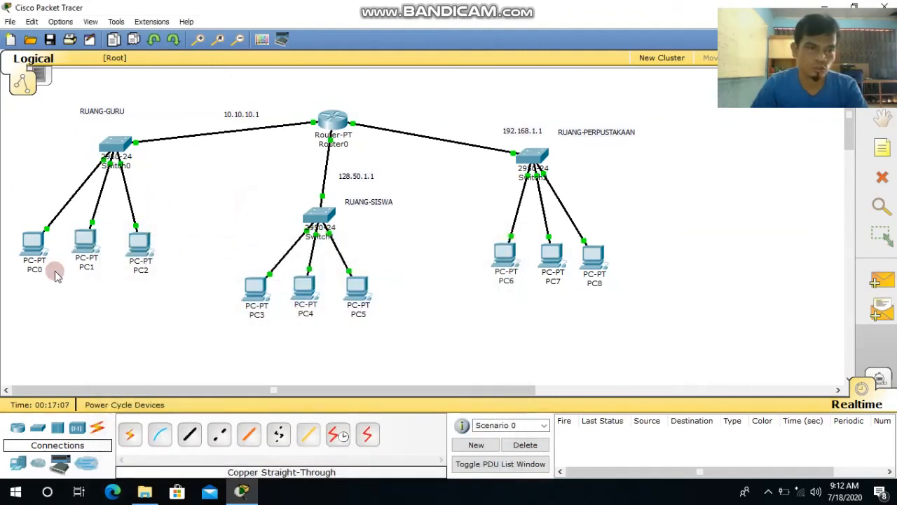
# Step: Ping 10.10.10.3 from PC0's Command Prompt to test the connection within RUANG-GURU, and close PC0's window
pyautogui.click(39, 249)
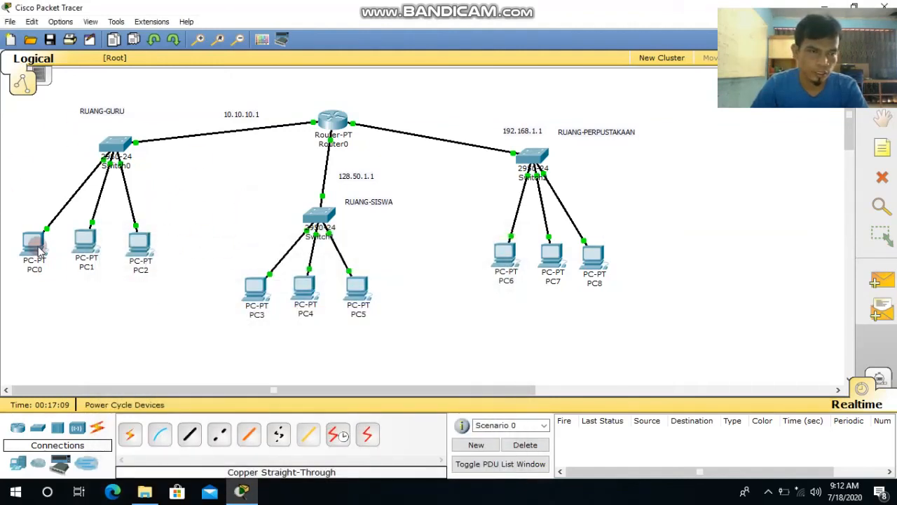
pyautogui.click(39, 249)
pyautogui.moveTo(229, 42); pyautogui.dragTo(434, 156)
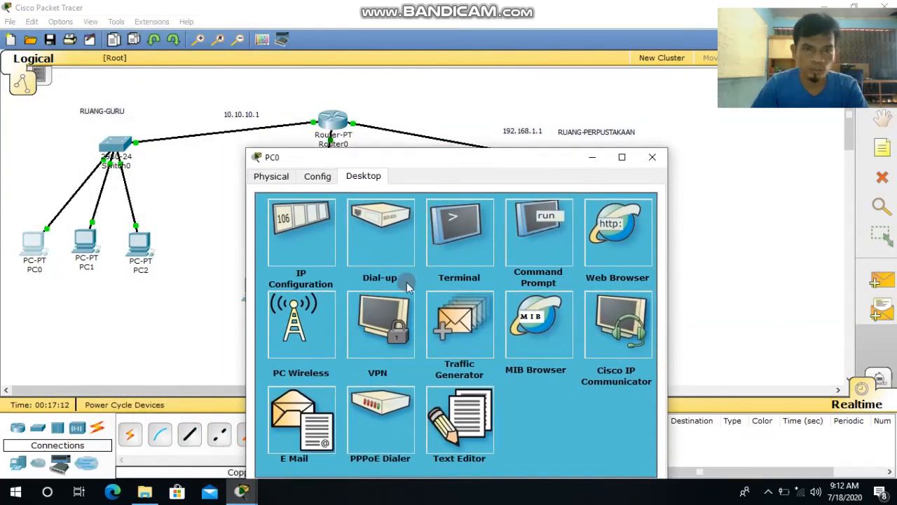
pyautogui.click(531, 241)
pyautogui.write('ping')
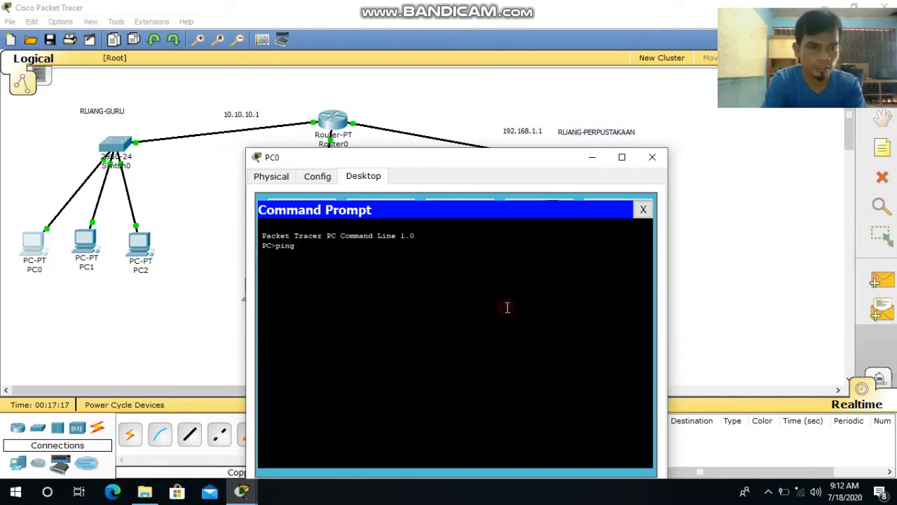
pyautogui.write(' 10.10.')
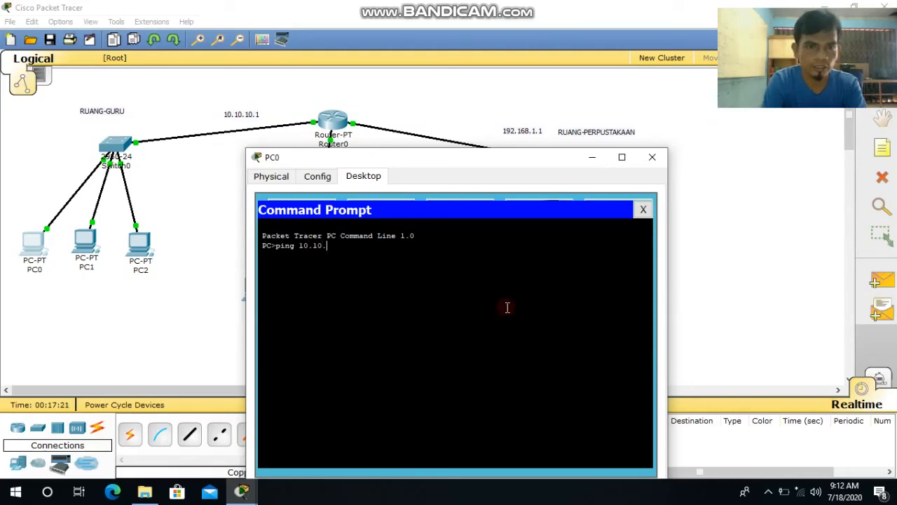
pyautogui.write('10.3')
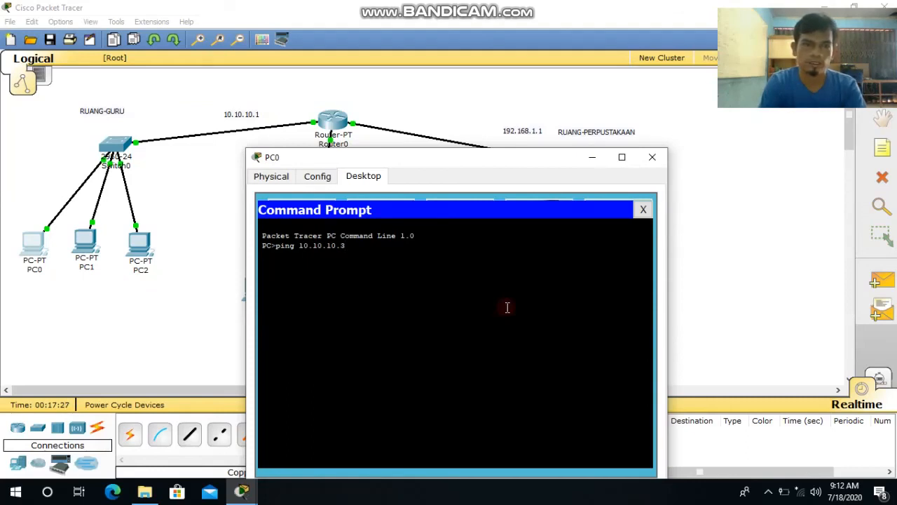
pyautogui.press('Return')
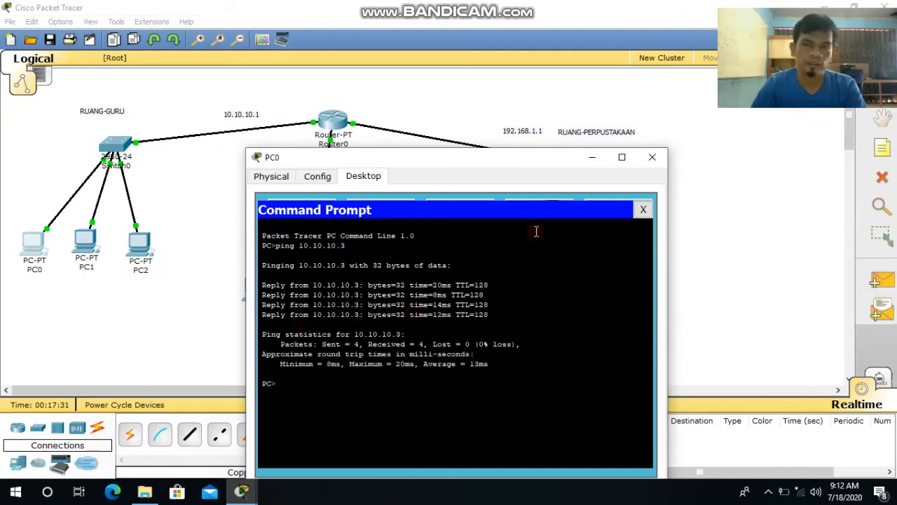
pyautogui.click(653, 158)
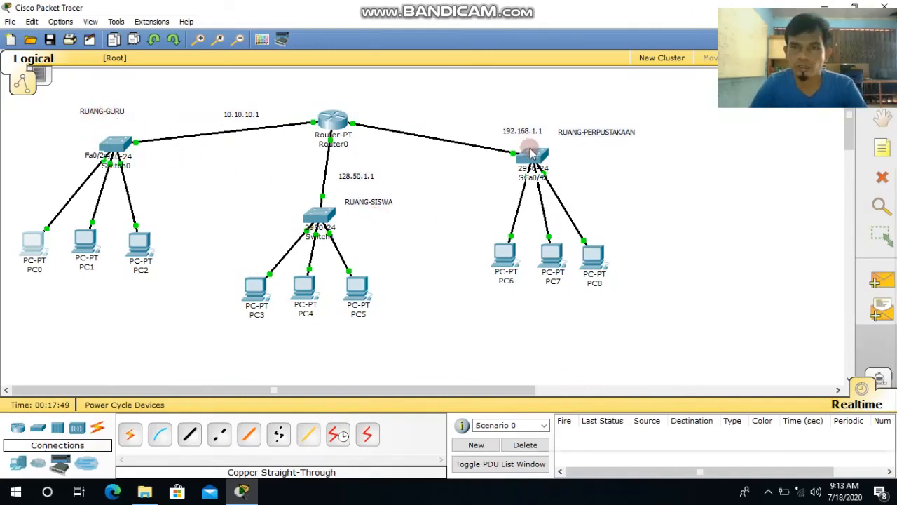
pyautogui.moveTo(527, 153)
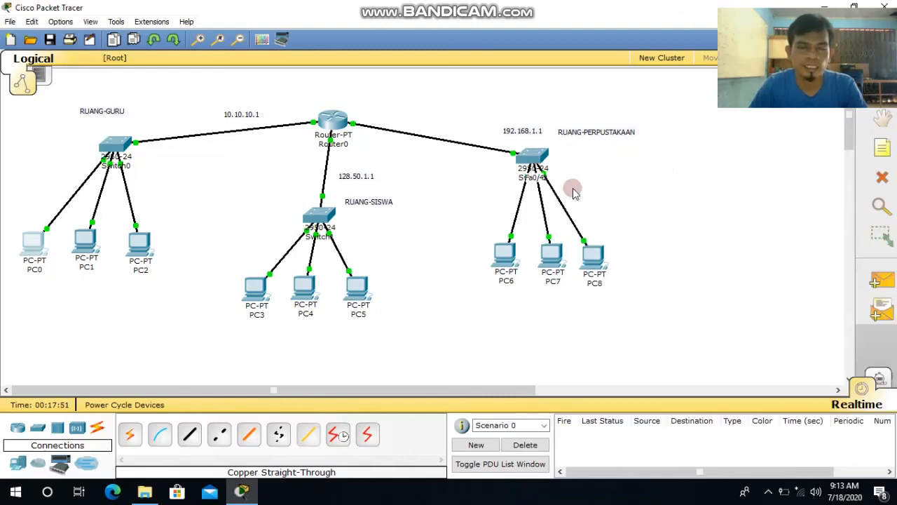